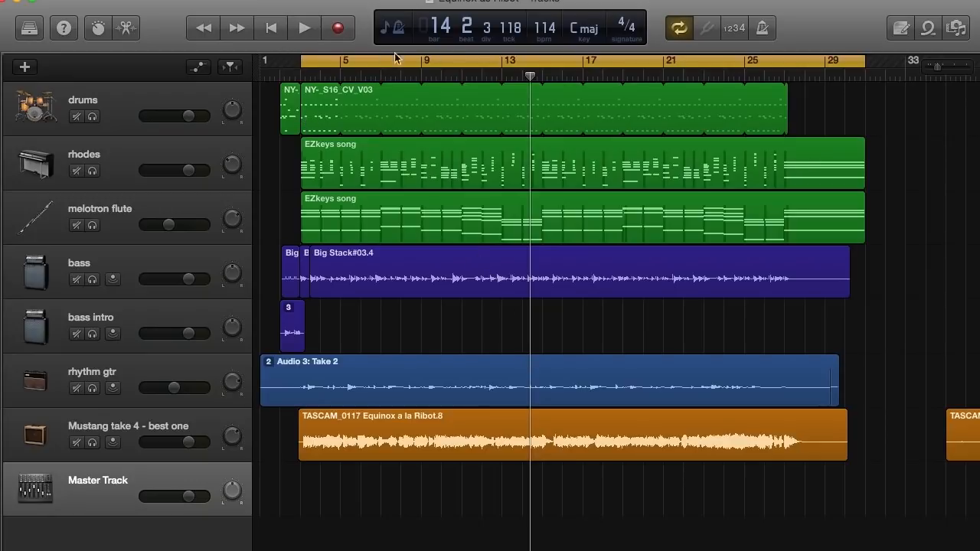
Extend the cycle range to start at bar 2, then play the arrangement and stop it
{"action": "left_click_drag", "start_coordinate": [303, 56], "coordinate": [280, 56]}
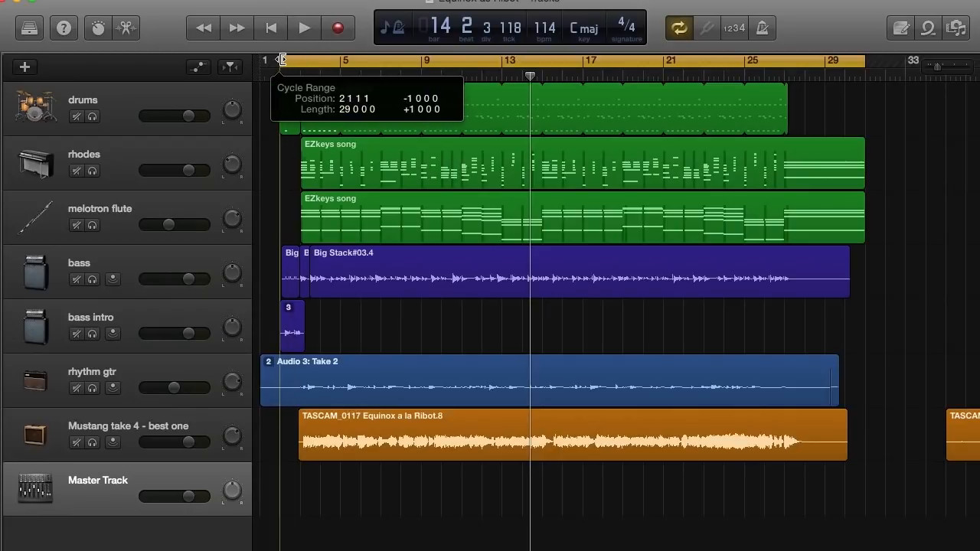
{"action": "left_click", "coordinate": [307, 31]}
{"action": "left_click", "coordinate": [306, 32]}
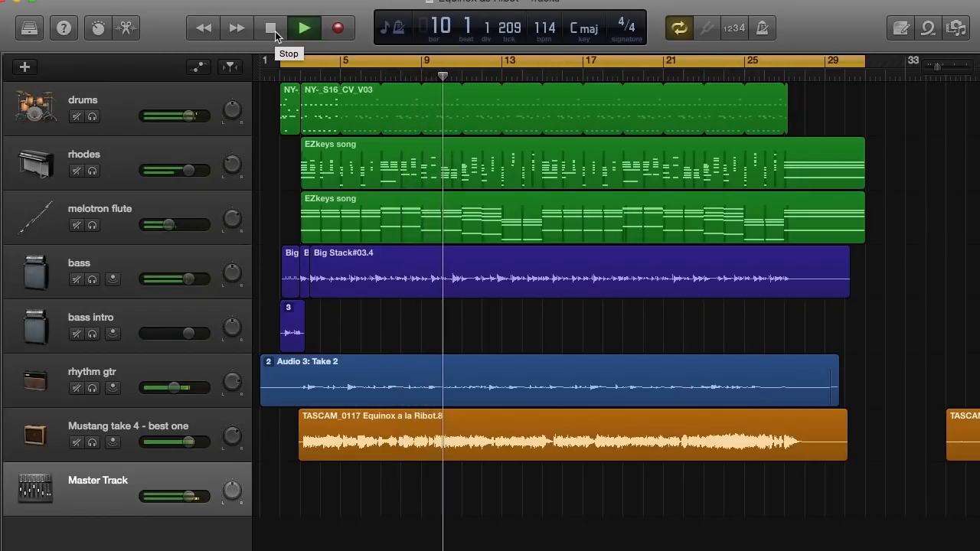
{"action": "left_click", "coordinate": [271, 28]}
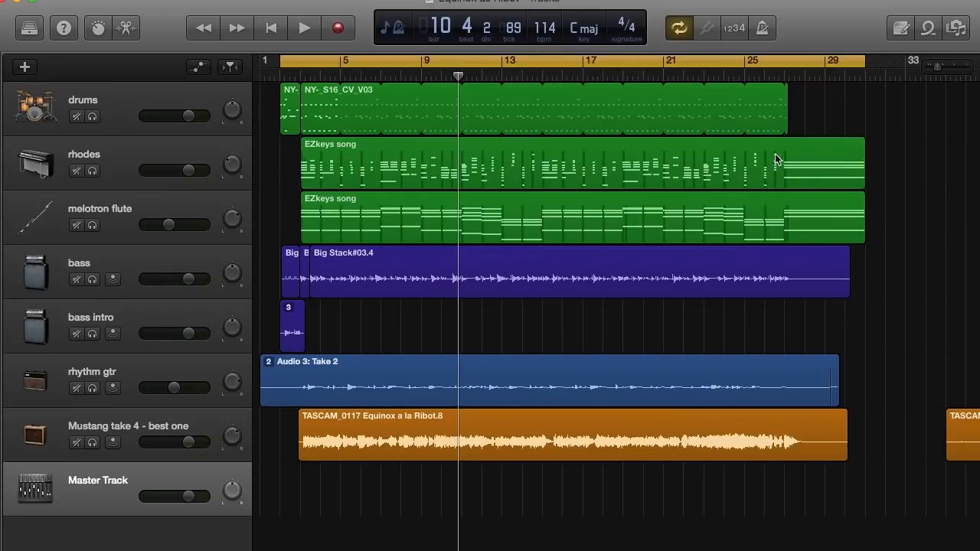
Open the EZkeys instrument window of the rhodes track and move it fully into view
{"action": "left_click", "coordinate": [128, 167]}
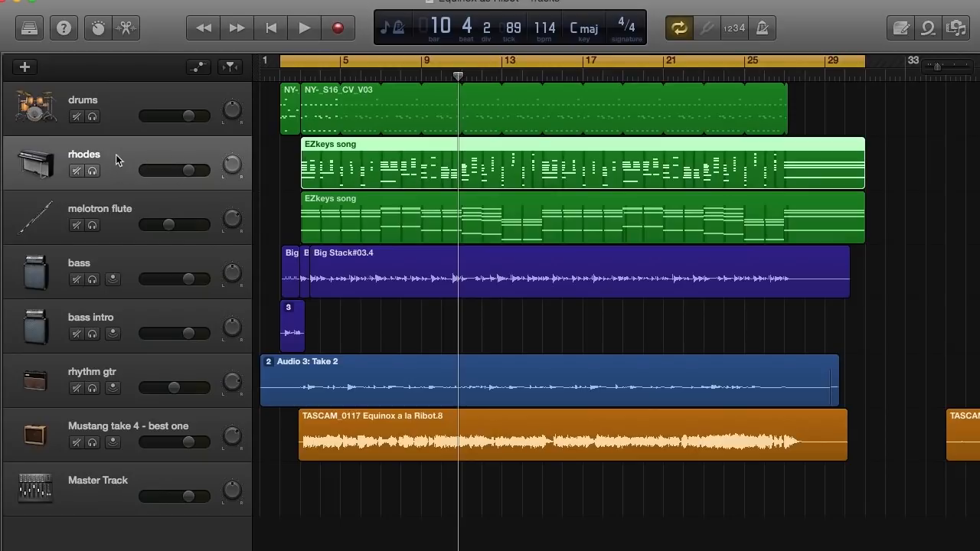
{"action": "left_click", "coordinate": [99, 28]}
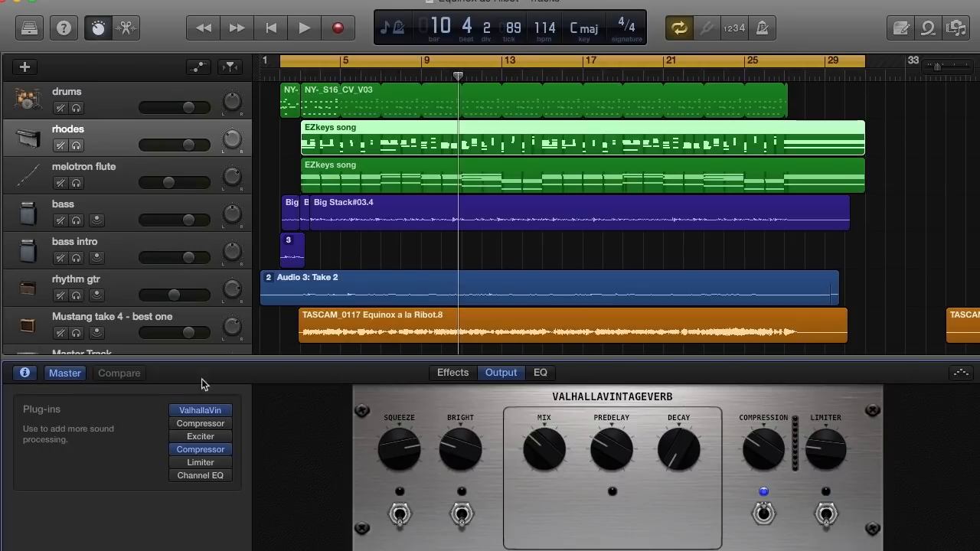
{"action": "left_click", "coordinate": [62, 374]}
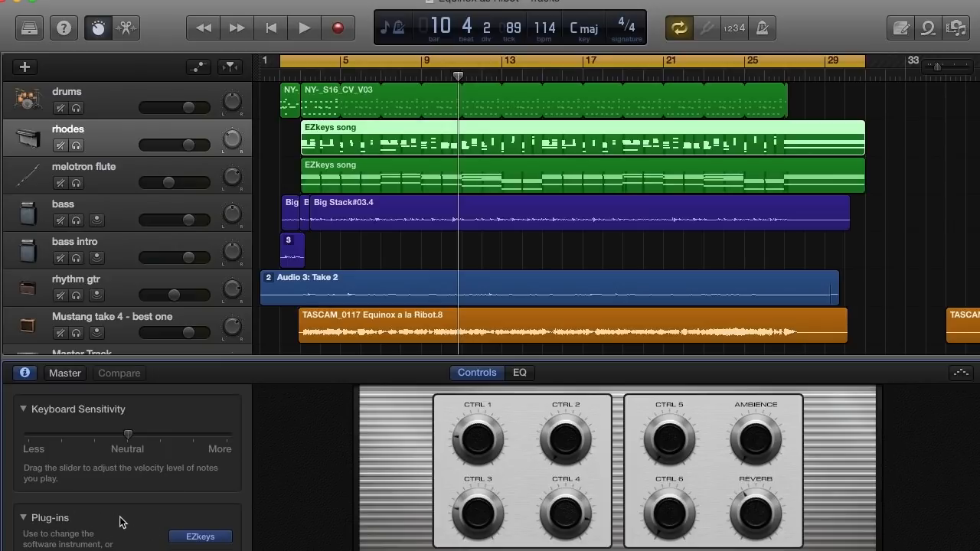
{"action": "scroll", "coordinate": [120, 521], "scroll_direction": "down", "scroll_amount": 3}
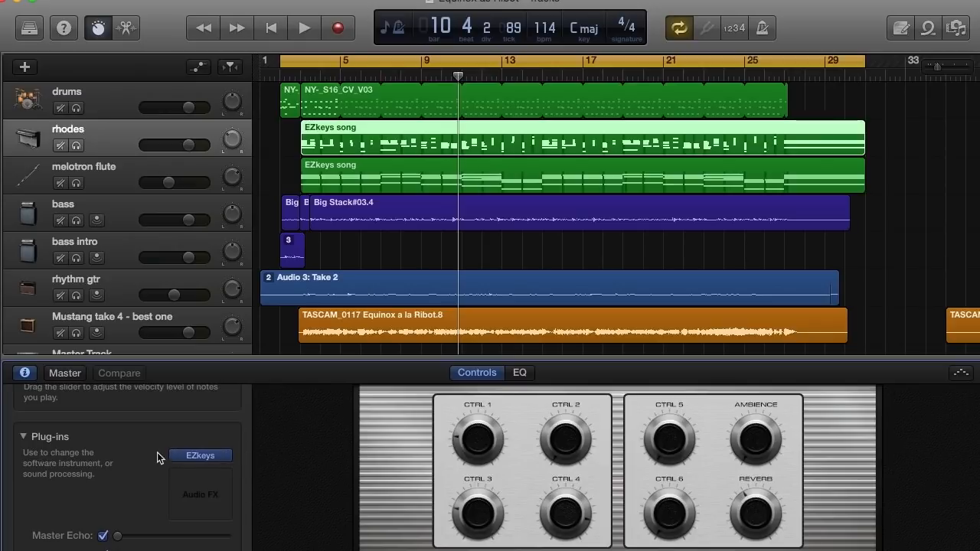
{"action": "left_click", "coordinate": [200, 457]}
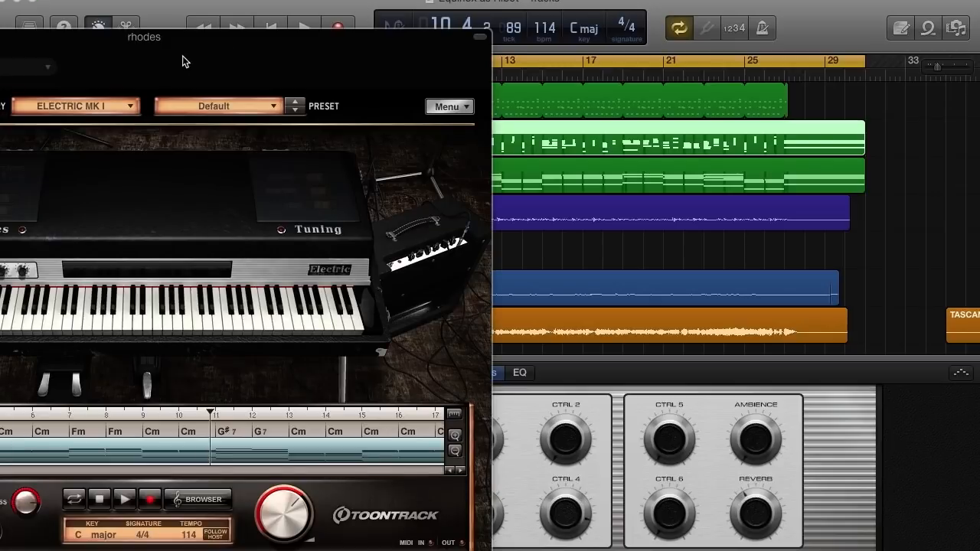
{"action": "left_click_drag", "start_coordinate": [182, 61], "coordinate": [492, 41]}
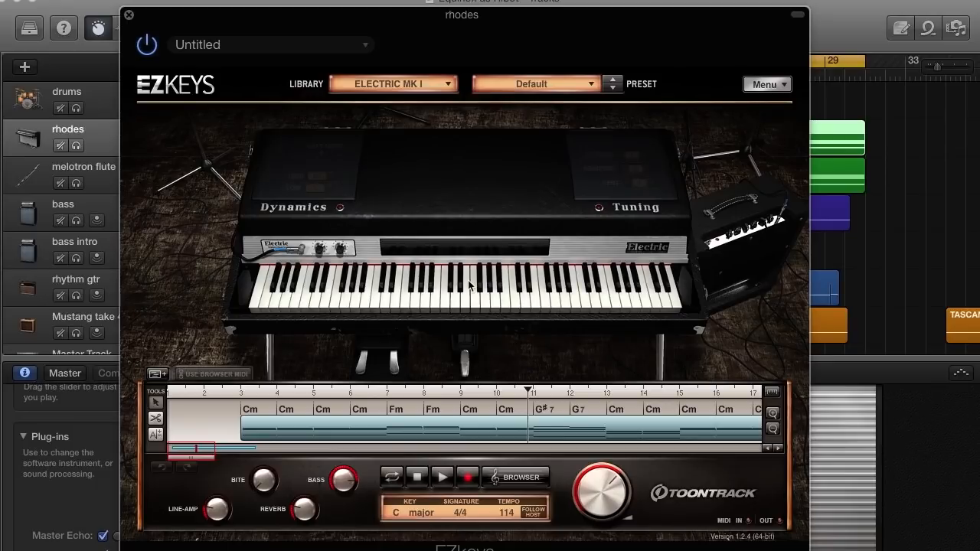
Try the 7 and 6 chord extensions on the first Cm chord at bar 3
{"action": "left_click", "coordinate": [253, 414]}
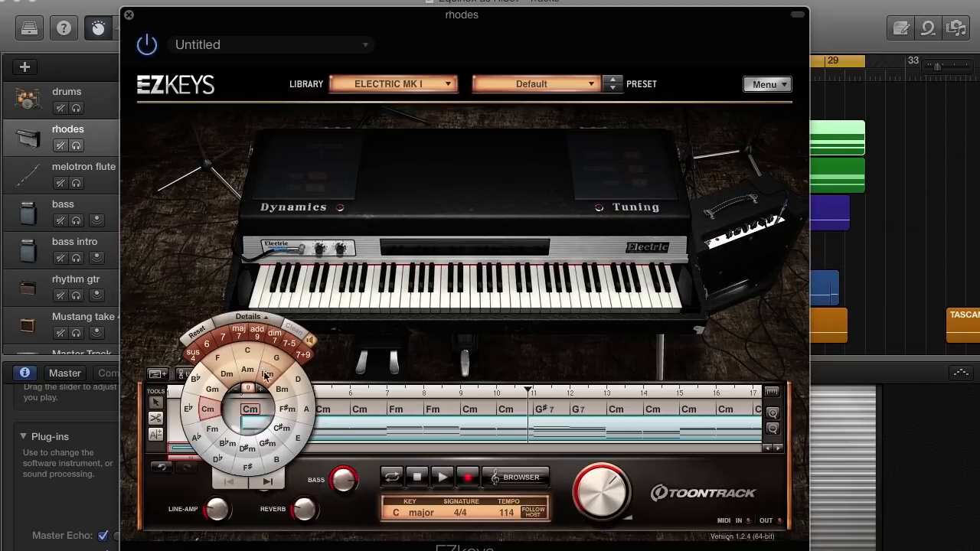
{"action": "left_click", "coordinate": [222, 342]}
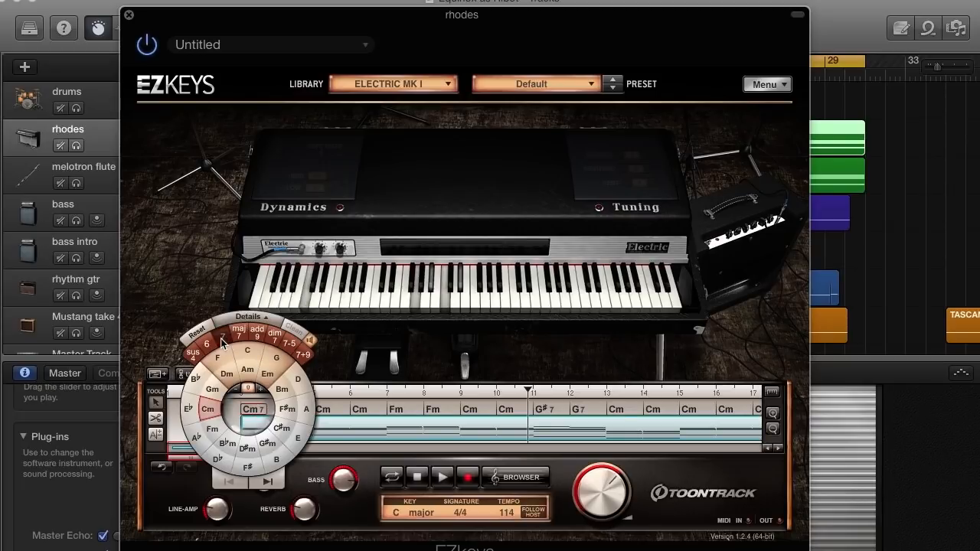
{"action": "left_click", "coordinate": [207, 346]}
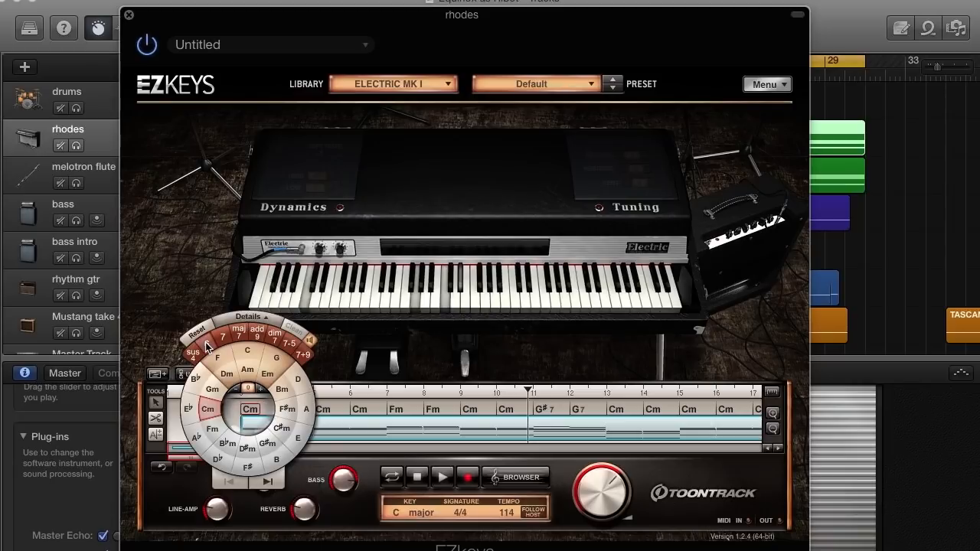
{"action": "left_click", "coordinate": [207, 345]}
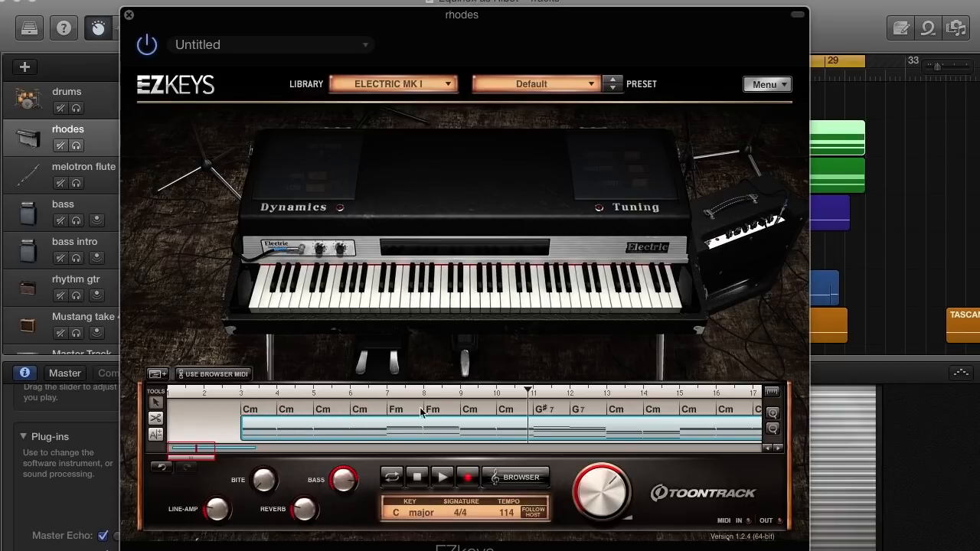
Review the chord progression along the song track, then play it from bar 3 and stop
{"action": "scroll", "coordinate": [497, 418], "scroll_direction": "right", "scroll_amount": 5}
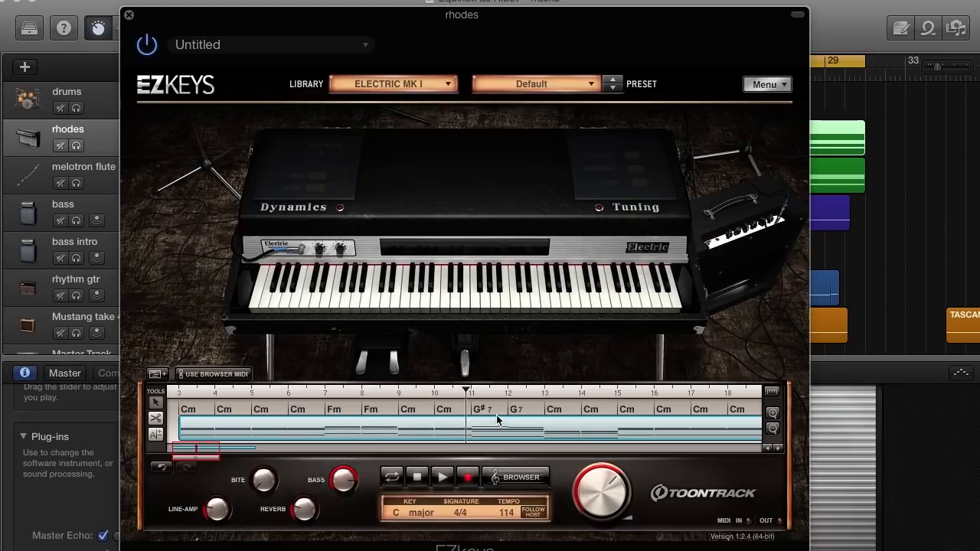
{"action": "scroll", "coordinate": [496, 415], "scroll_direction": "right", "scroll_amount": 2}
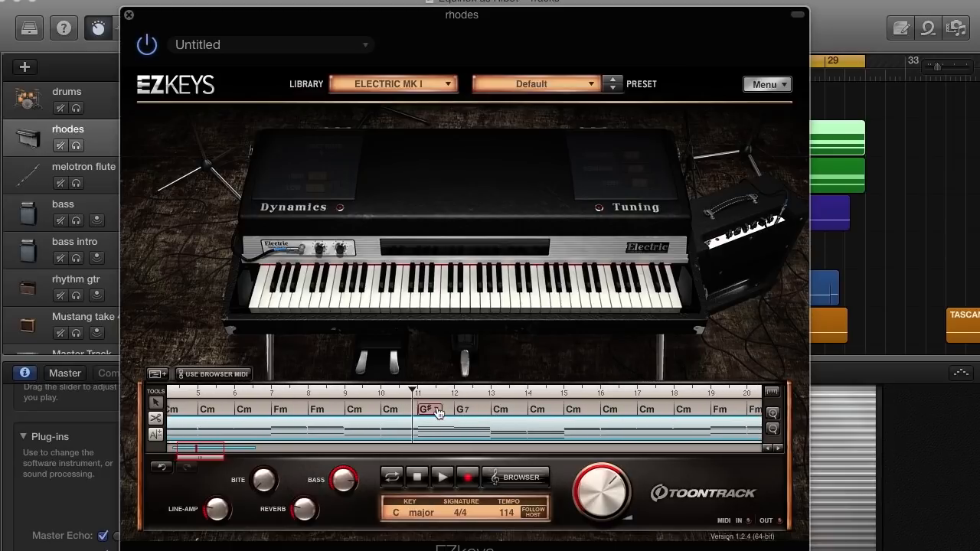
{"action": "scroll", "coordinate": [444, 412], "scroll_direction": "right", "scroll_amount": 12}
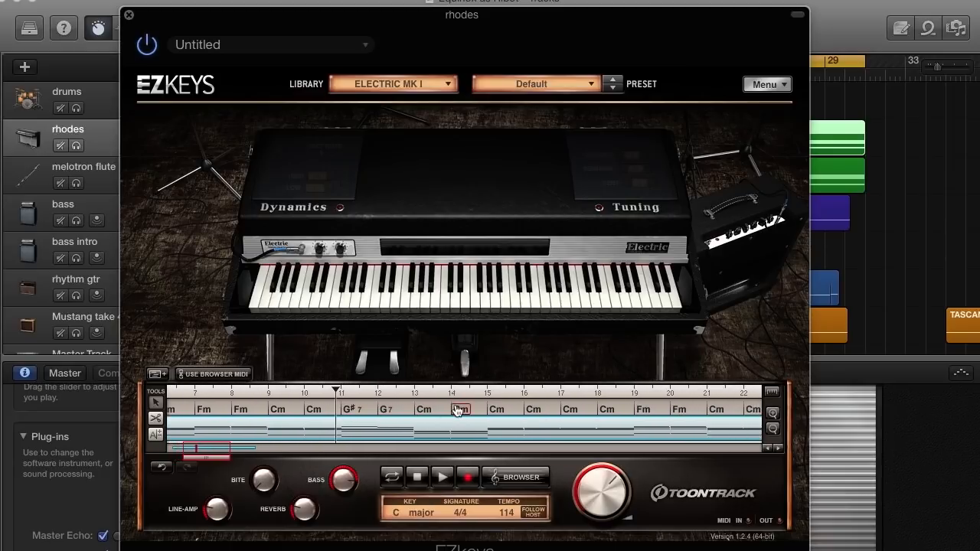
{"action": "scroll", "coordinate": [498, 427], "scroll_direction": "right", "scroll_amount": 14}
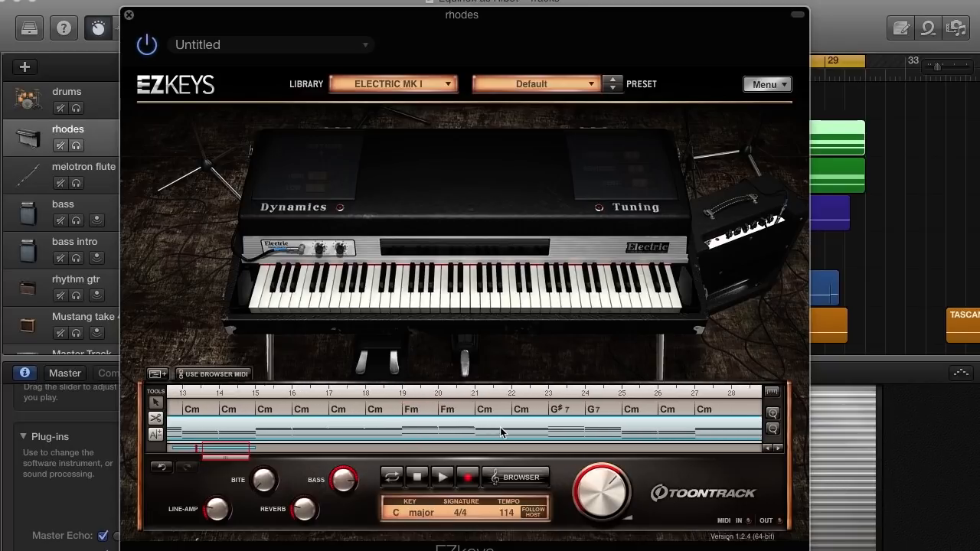
{"action": "scroll", "coordinate": [500, 432], "scroll_direction": "left", "scroll_amount": 20}
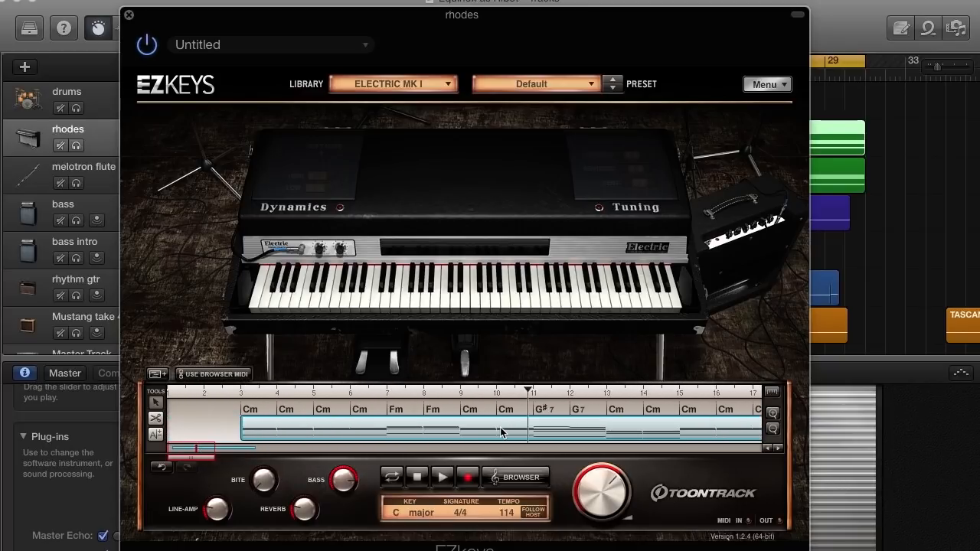
{"action": "left_click", "coordinate": [246, 394]}
{"action": "left_click", "coordinate": [444, 480]}
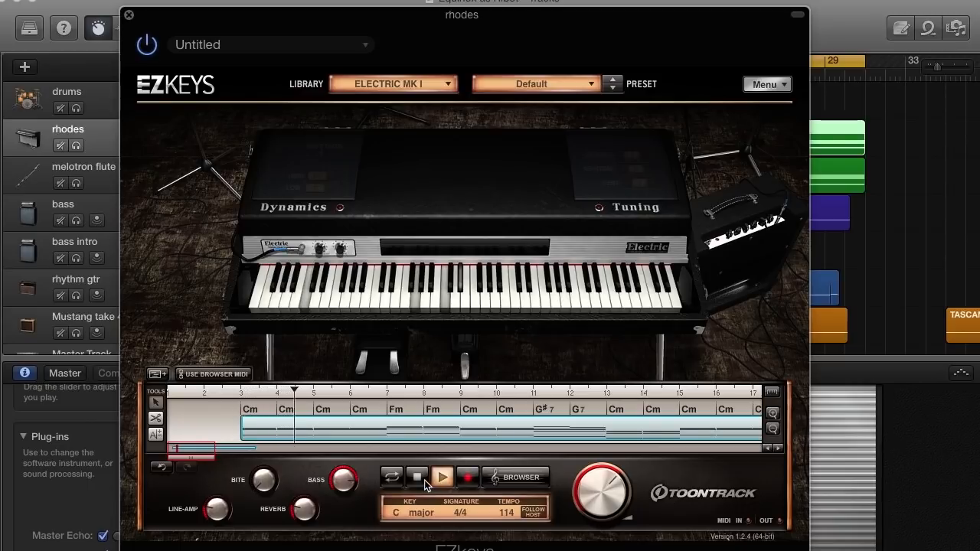
{"action": "left_click", "coordinate": [418, 478]}
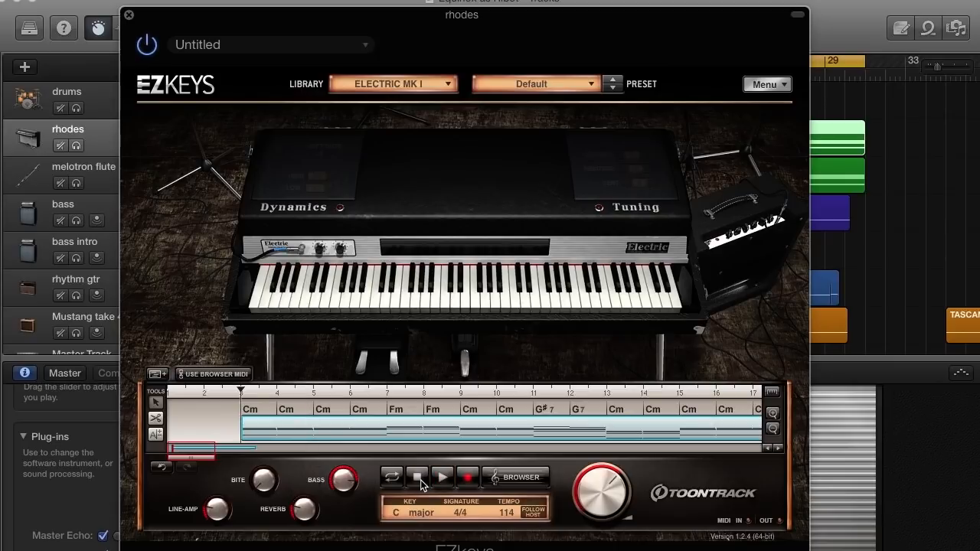
Preview Variation 02 and Variation 03 of the Pop/Rock Swing 4/4 Slow 80 BPM Pre Chorus from the EZkeys MIDI library on the song chords
{"action": "left_click", "coordinate": [219, 375]}
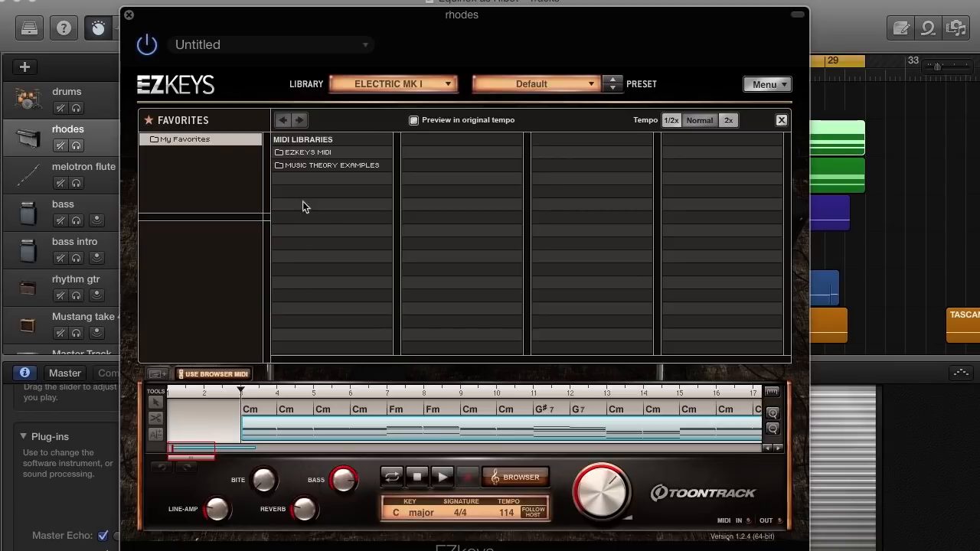
{"action": "left_click", "coordinate": [304, 154]}
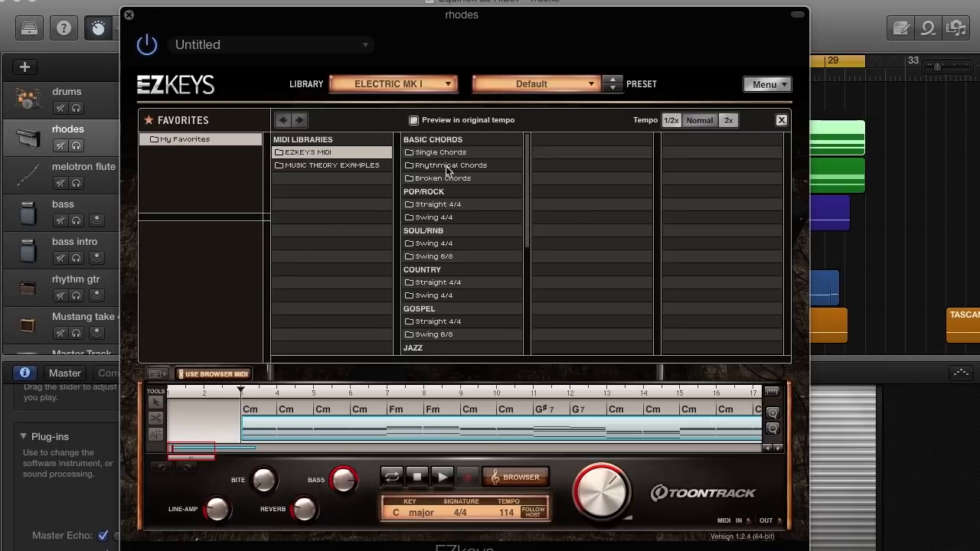
{"action": "left_click", "coordinate": [438, 217]}
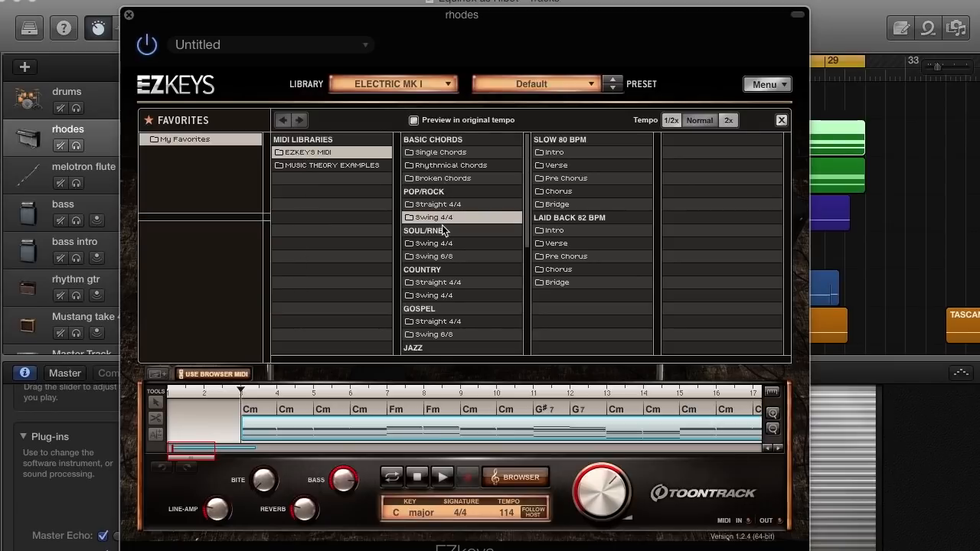
{"action": "left_click", "coordinate": [550, 179]}
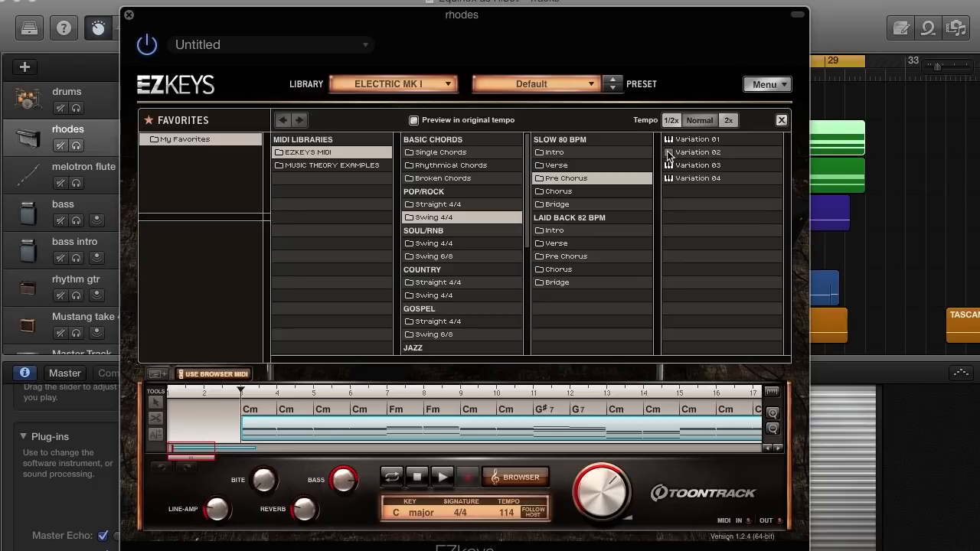
{"action": "left_click", "coordinate": [669, 153]}
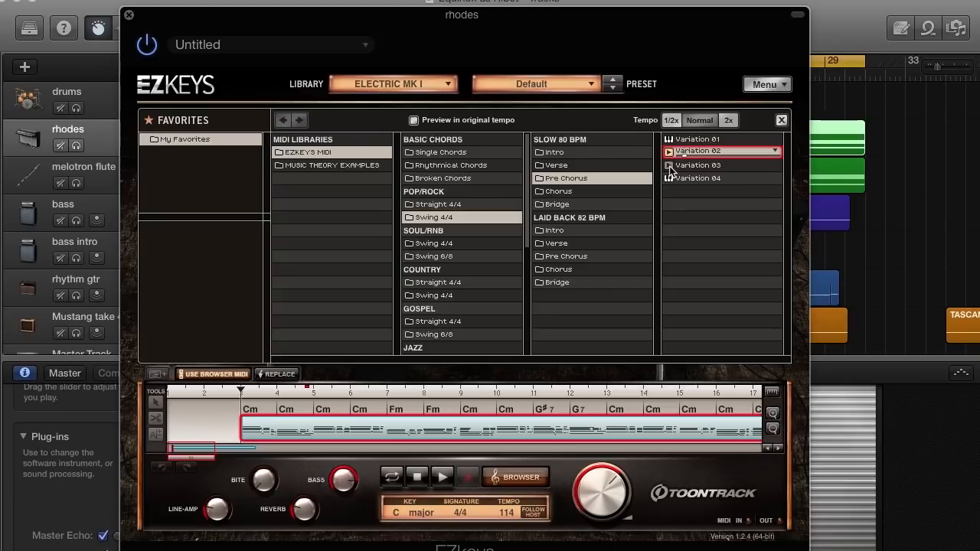
{"action": "left_click", "coordinate": [669, 165]}
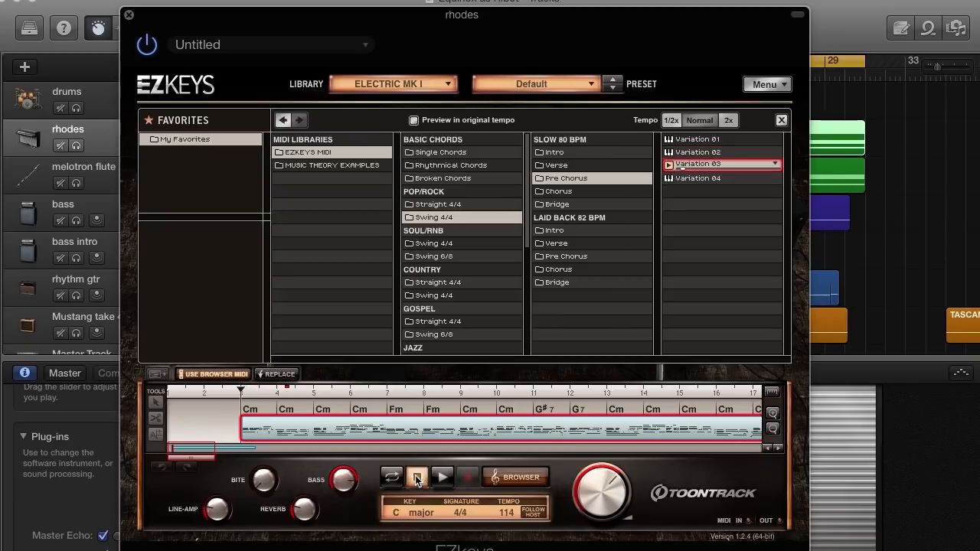
Preview Variation 02 of the Laid Back 82 BPM Verse, then turn off browser MIDI and close the MIDI browser
{"action": "left_click", "coordinate": [549, 245]}
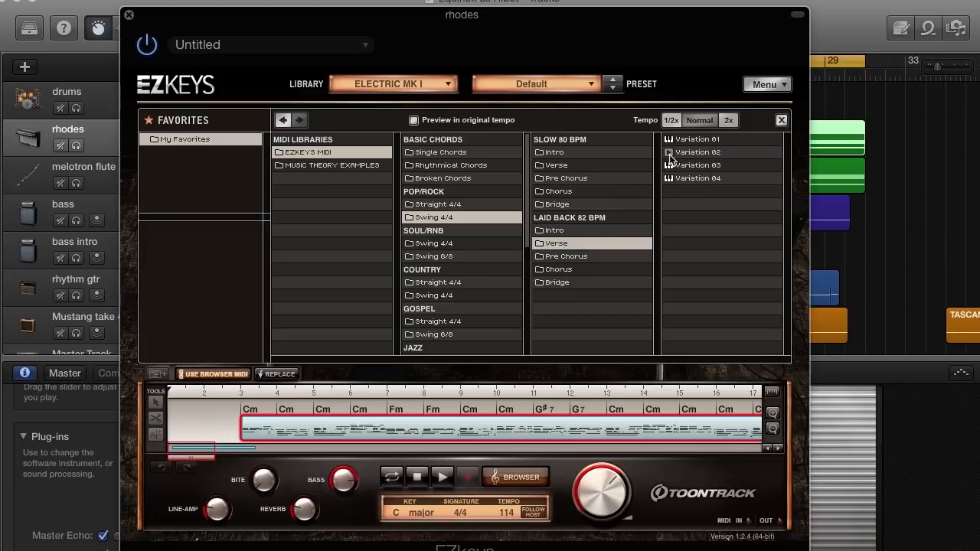
{"action": "left_click", "coordinate": [669, 152]}
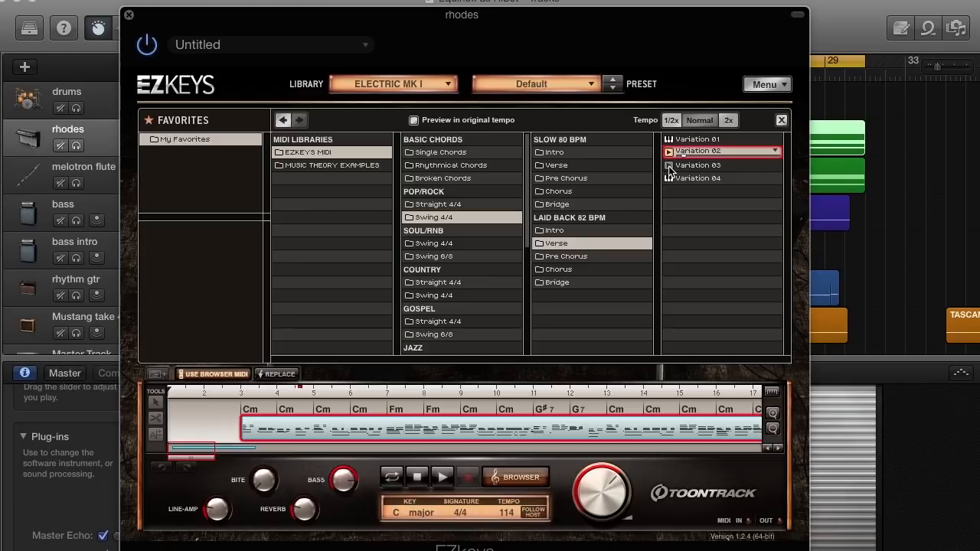
{"action": "left_click", "coordinate": [668, 152]}
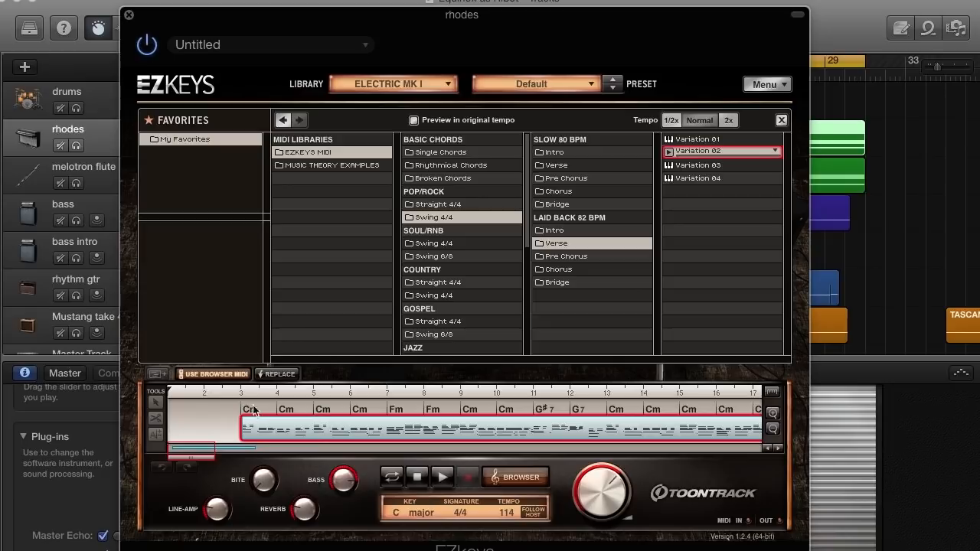
{"action": "left_click", "coordinate": [236, 375]}
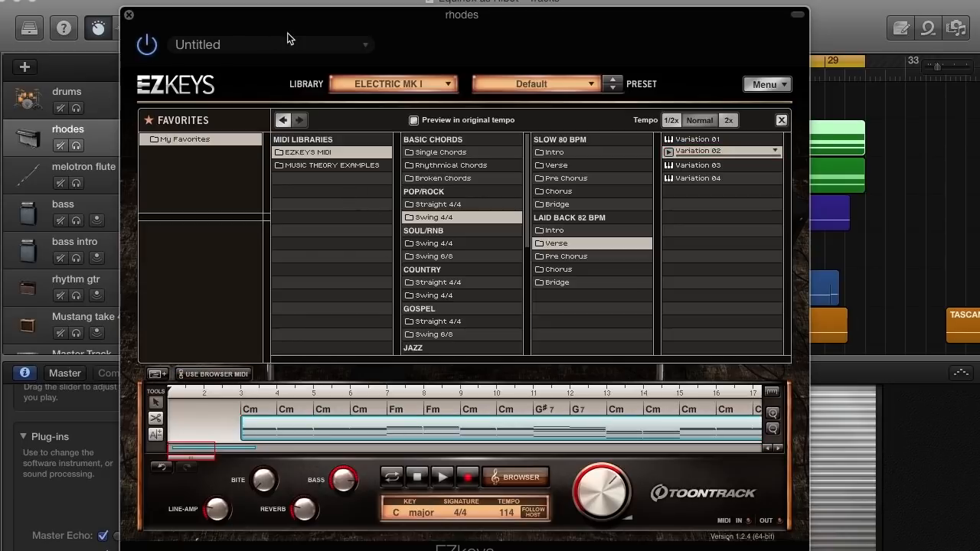
{"action": "left_click", "coordinate": [781, 120]}
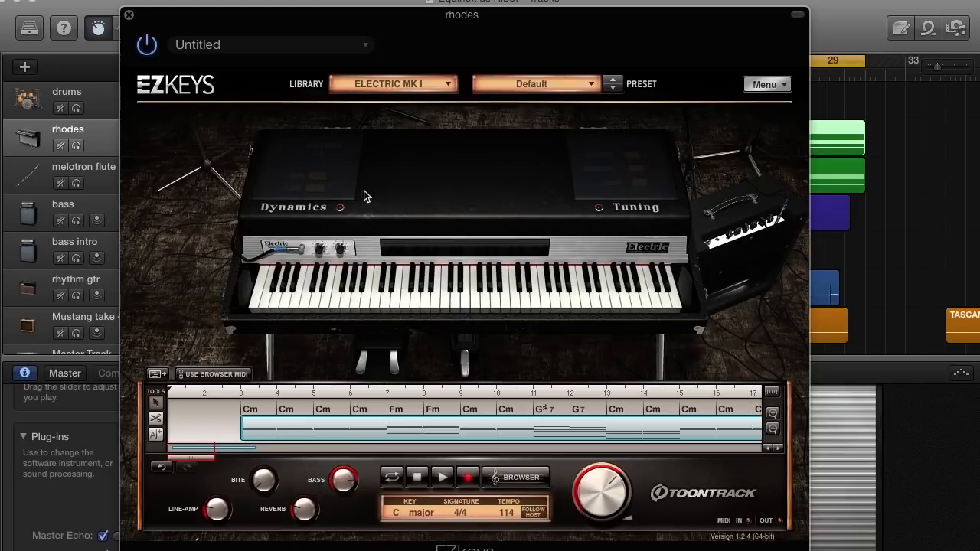
Apply the Rotary Speaker preset to the electric piano and play the song from bar 3
{"action": "left_click", "coordinate": [520, 85]}
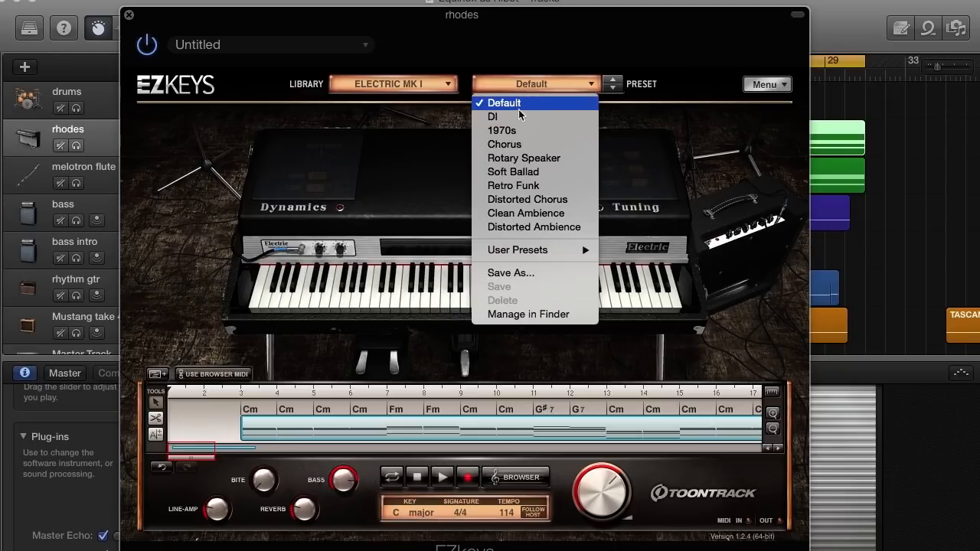
{"action": "left_click", "coordinate": [523, 159]}
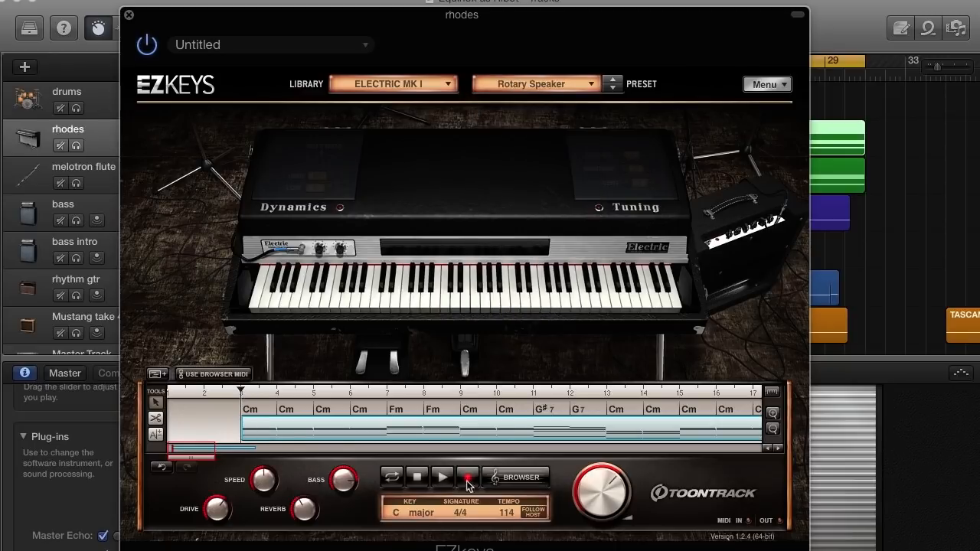
{"action": "left_click", "coordinate": [442, 479]}
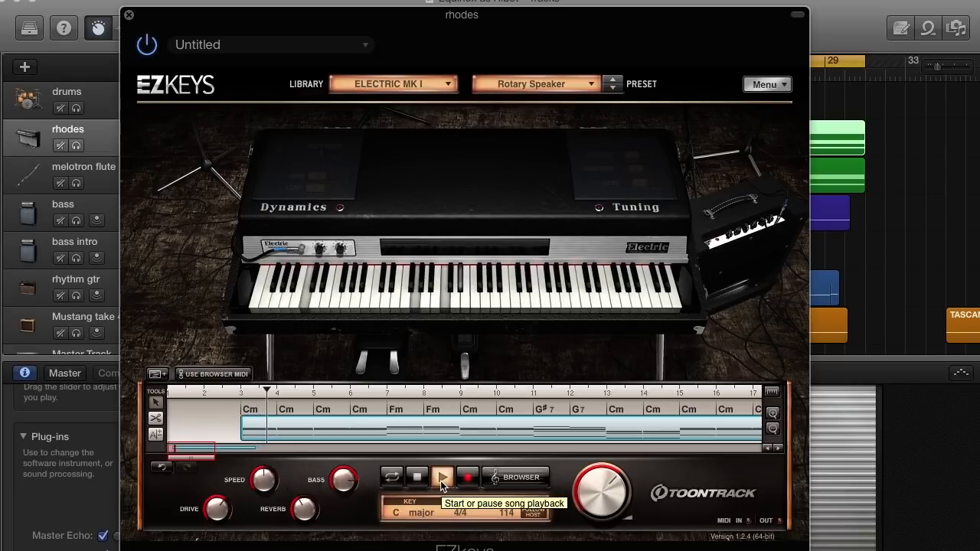
Apply the Default preset to the electric piano while the song plays, and stop playback
{"action": "left_click", "coordinate": [526, 86]}
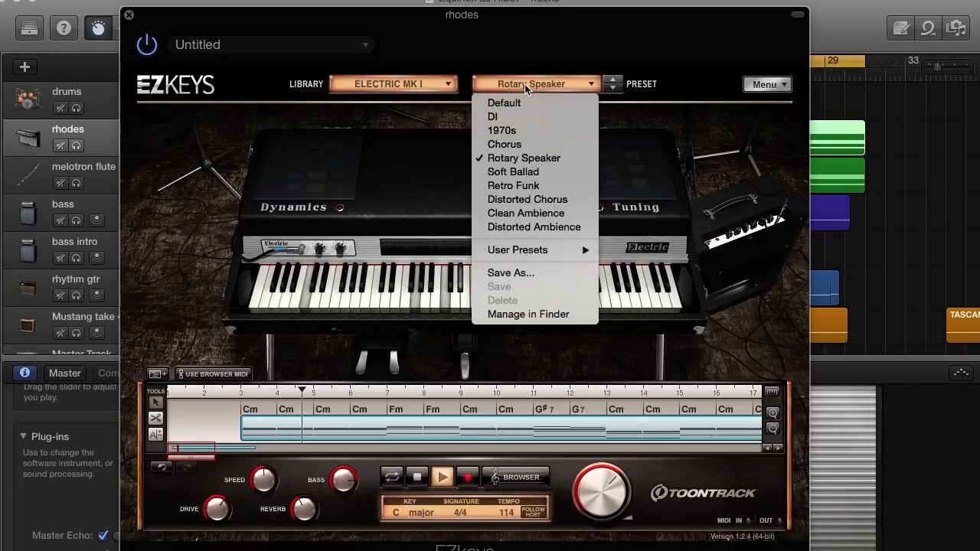
{"action": "left_click", "coordinate": [519, 102]}
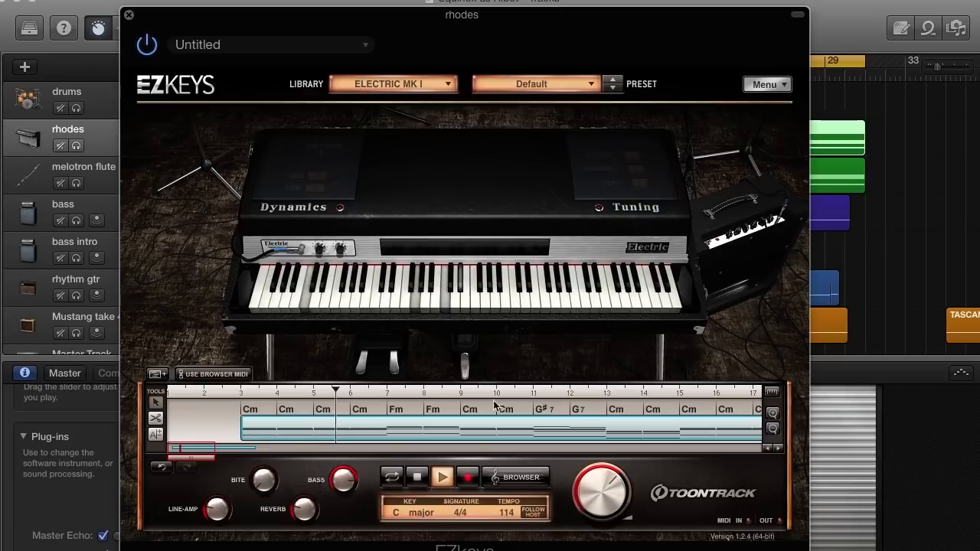
{"action": "key", "text": "space"}
Review the available EZkeys instrument libraries, keeping Electric MK I, and close the rhodes plug-in window
{"action": "left_click", "coordinate": [396, 86]}
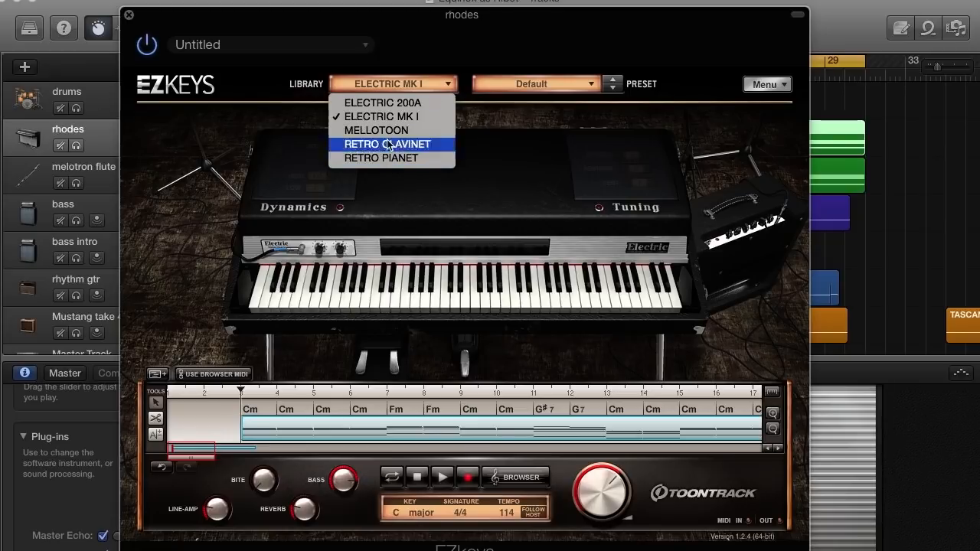
{"action": "left_click", "coordinate": [414, 64]}
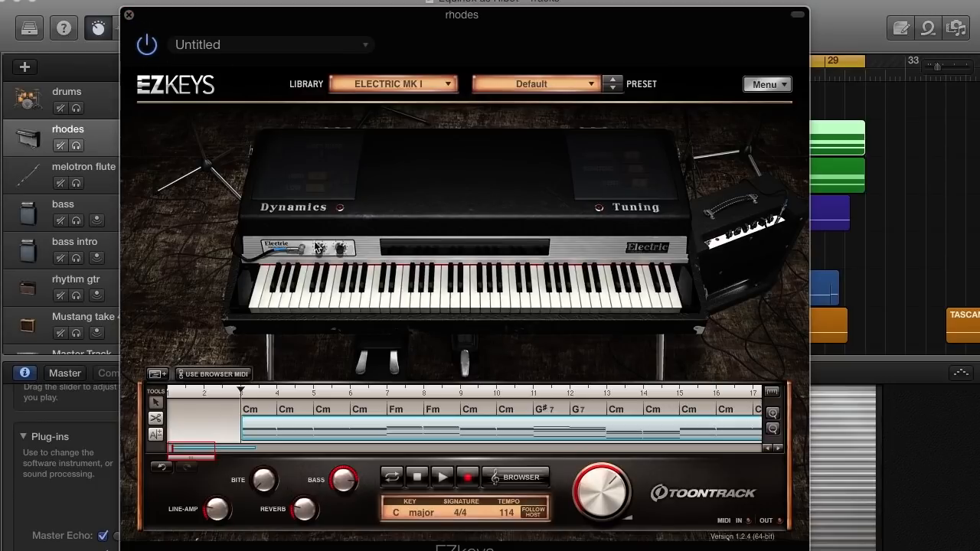
{"action": "left_click", "coordinate": [131, 16]}
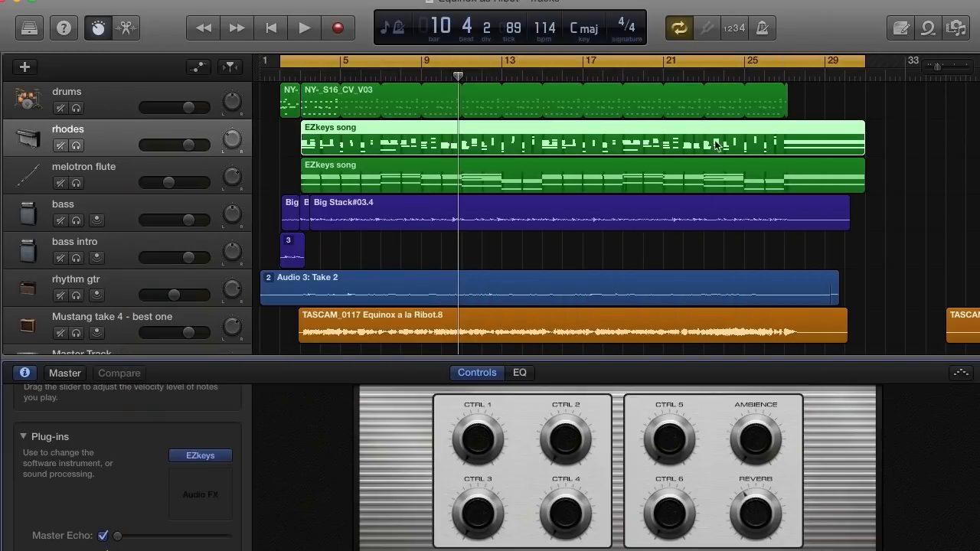
Play the rhodes track on its own with the cycle range starting at bar 3, stop, and unsolo it
{"action": "left_click", "coordinate": [76, 146]}
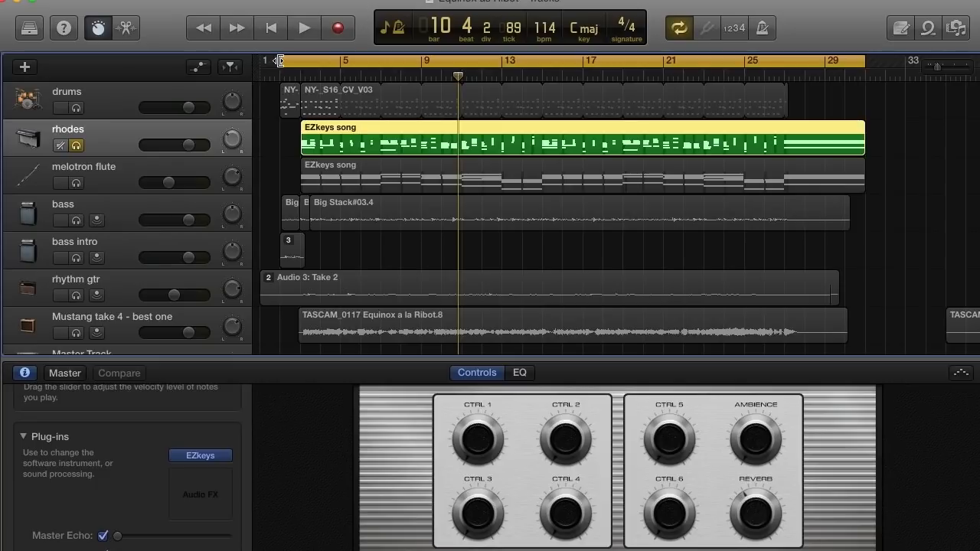
{"action": "left_click_drag", "start_coordinate": [280, 60], "coordinate": [301, 61]}
{"action": "left_click", "coordinate": [304, 27]}
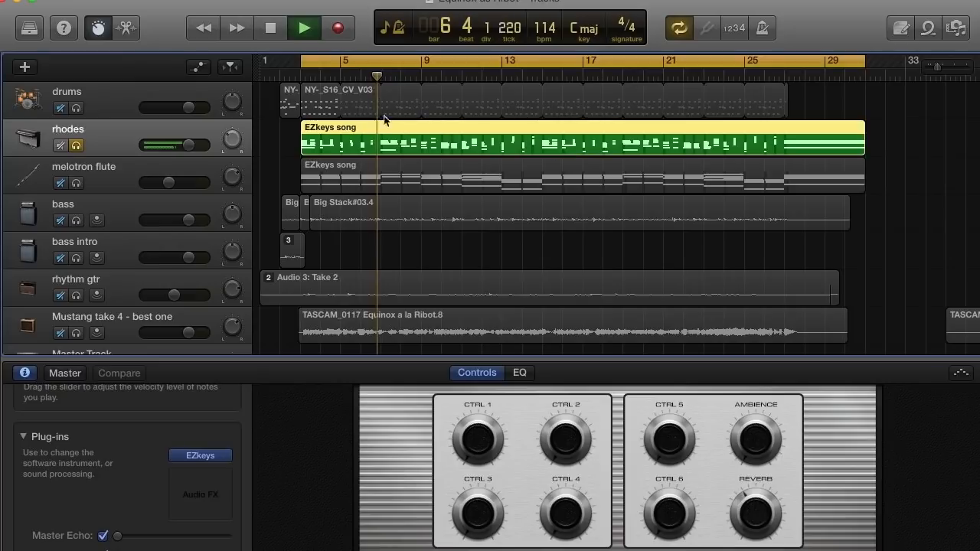
{"action": "left_click", "coordinate": [272, 30]}
{"action": "left_click", "coordinate": [77, 146]}
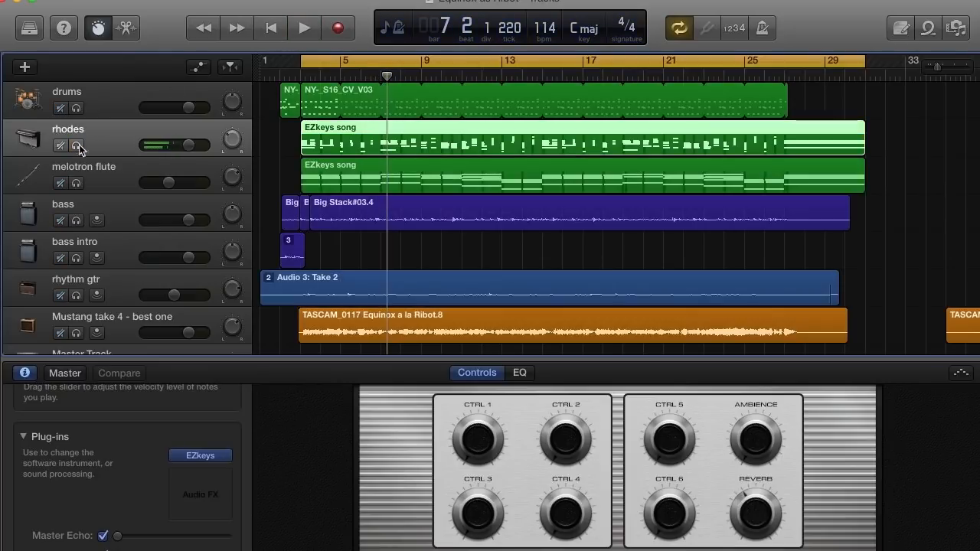
Select the melotron flute track and check the pan settings of the rhodes and melotron flute tracks
{"action": "left_click", "coordinate": [97, 185]}
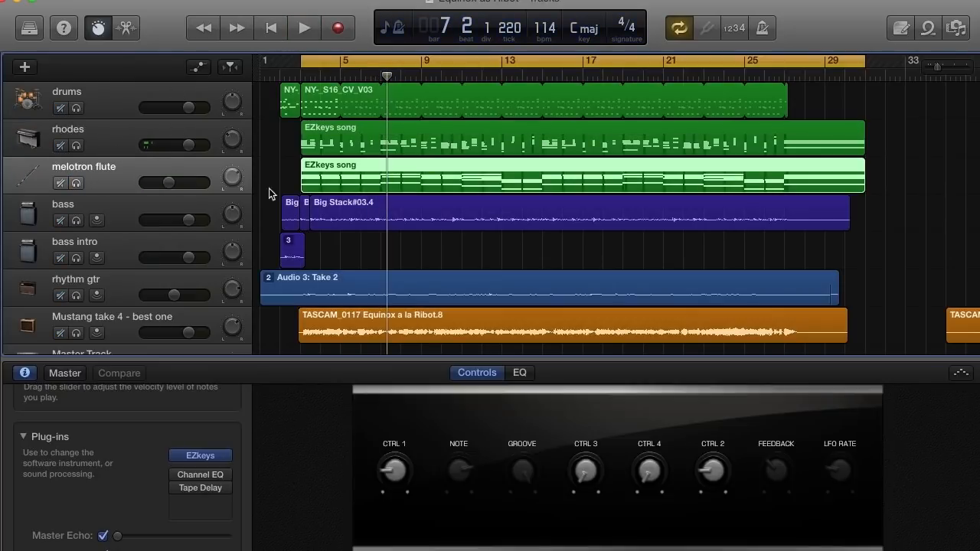
{"action": "left_click", "coordinate": [230, 138]}
{"action": "left_click", "coordinate": [231, 137]}
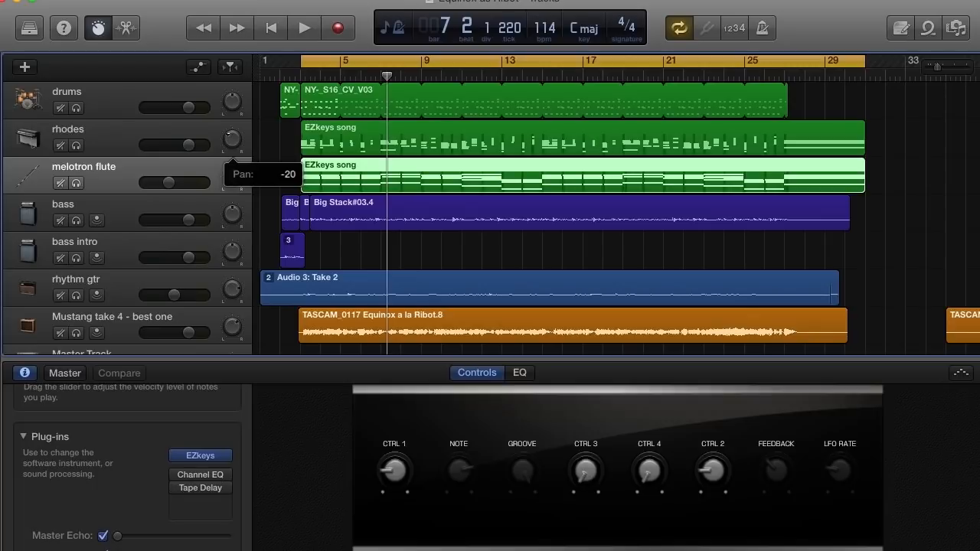
{"action": "left_click_drag", "start_coordinate": [232, 176], "coordinate": [232, 159]}
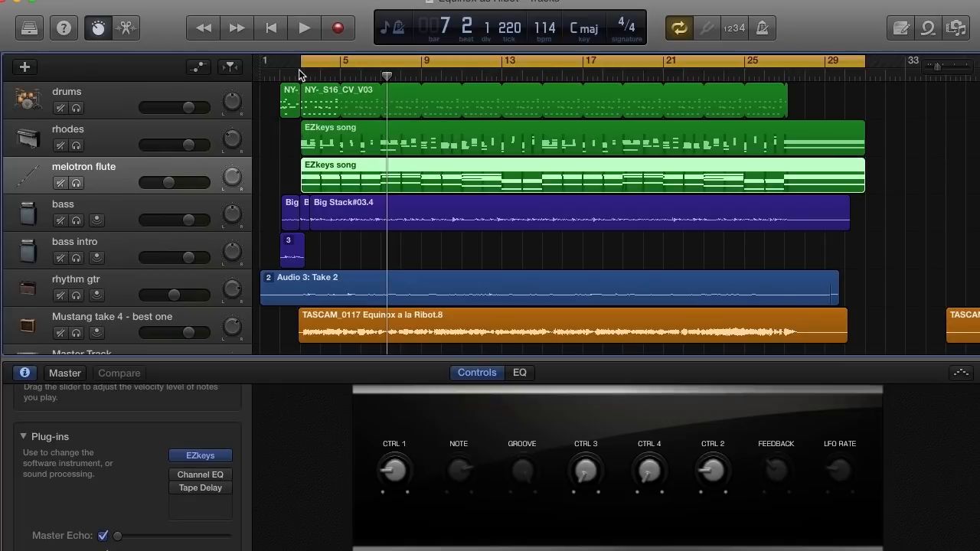
Move the playhead to bar 3 of the song, keeping the Smart Controls displayed
{"action": "left_click", "coordinate": [299, 69]}
{"action": "left_click", "coordinate": [98, 23]}
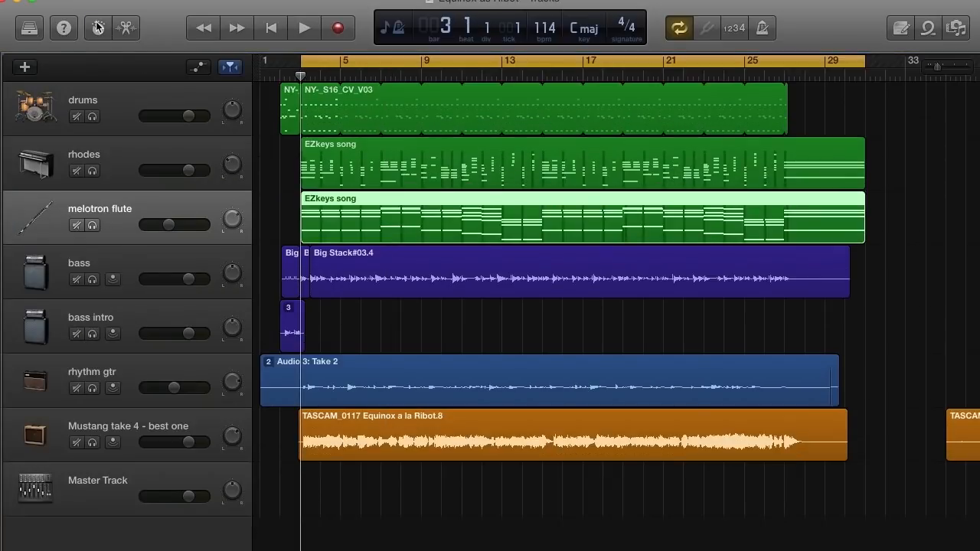
{"action": "left_click", "coordinate": [98, 23]}
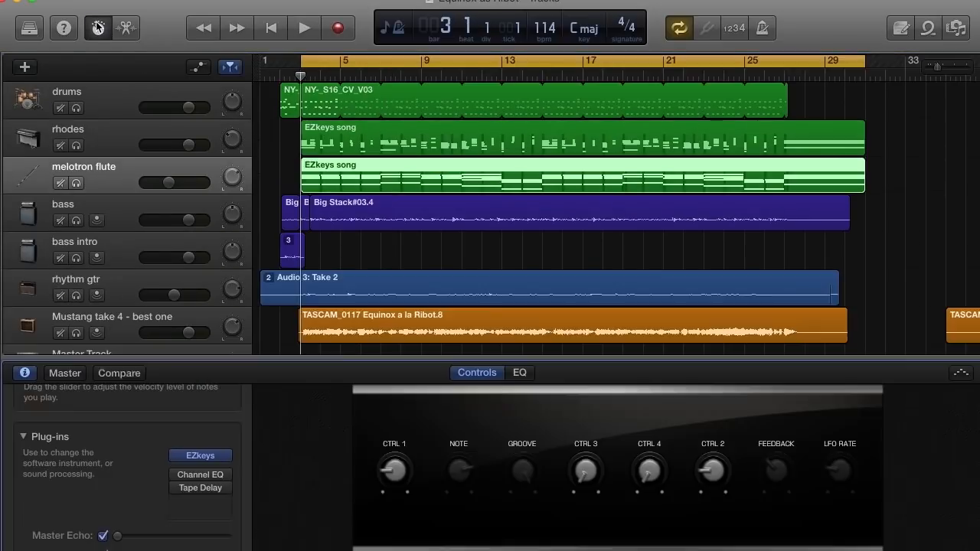
Open the melotron flute track's EZkeys plug-in and review the Mellotoon presets, keeping Solo Flute
{"action": "left_click", "coordinate": [202, 456]}
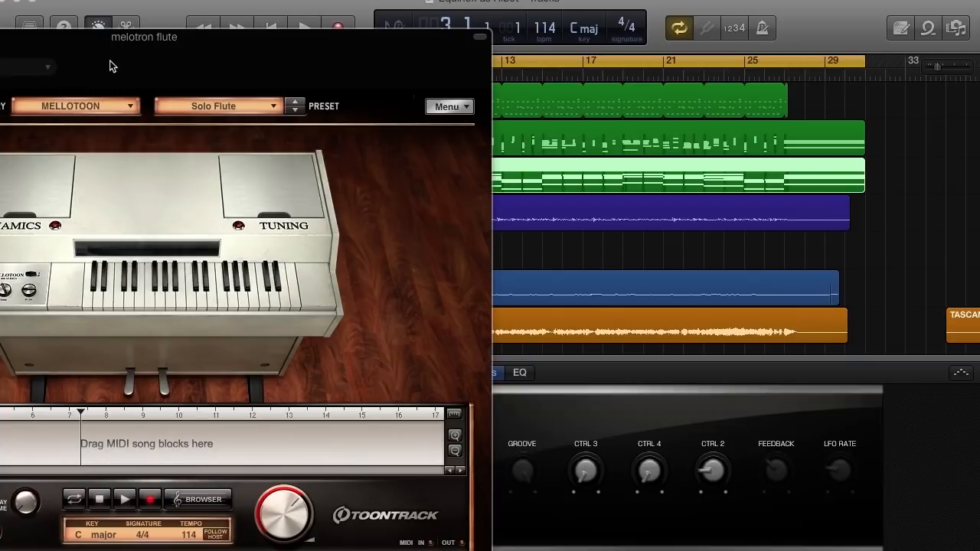
{"action": "left_click_drag", "start_coordinate": [171, 64], "coordinate": [447, 35]}
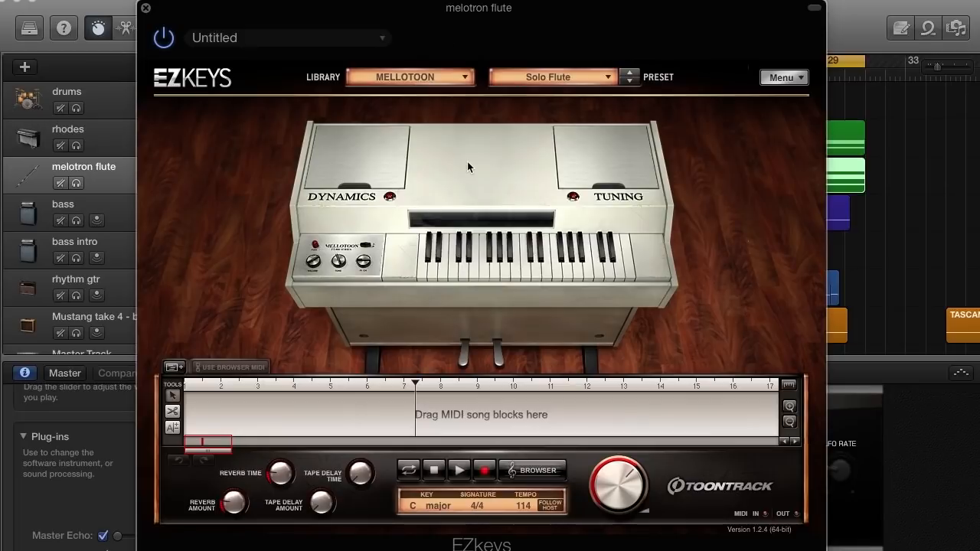
{"action": "left_click", "coordinate": [523, 77]}
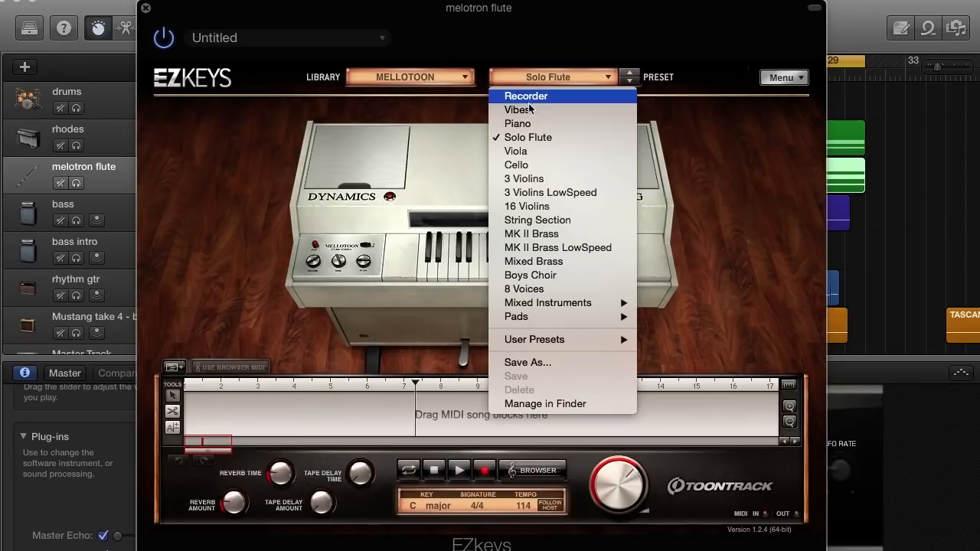
{"action": "left_click", "coordinate": [526, 138]}
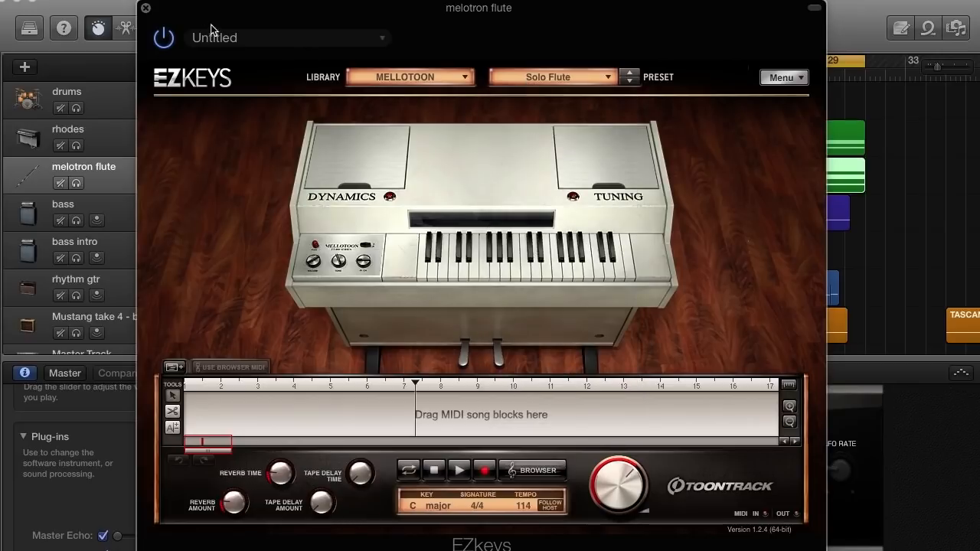
Solo the melotron flute track and play it from bar 3 with its plug-in window in view
{"action": "left_click", "coordinate": [77, 183]}
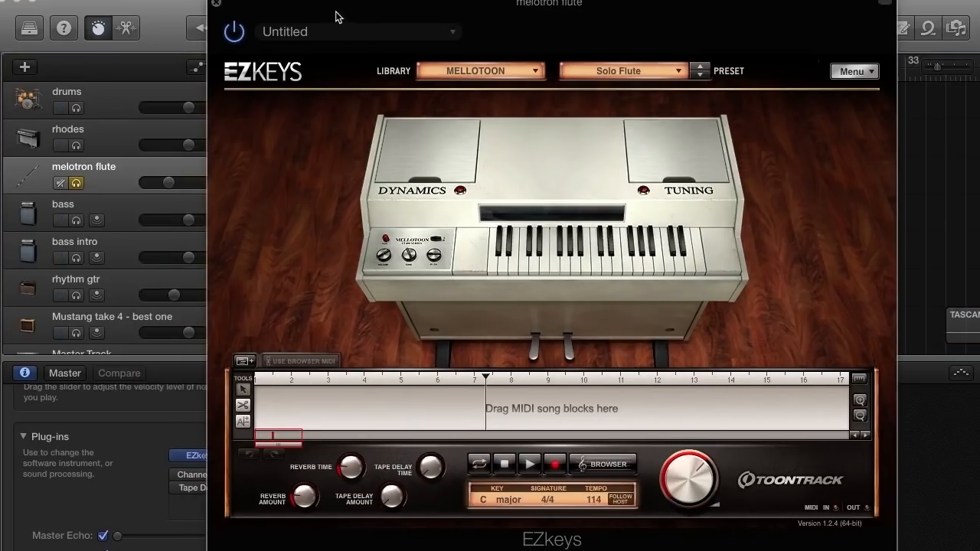
{"action": "left_click_drag", "start_coordinate": [413, 11], "coordinate": [534, 21]}
{"action": "left_click", "coordinate": [306, 31]}
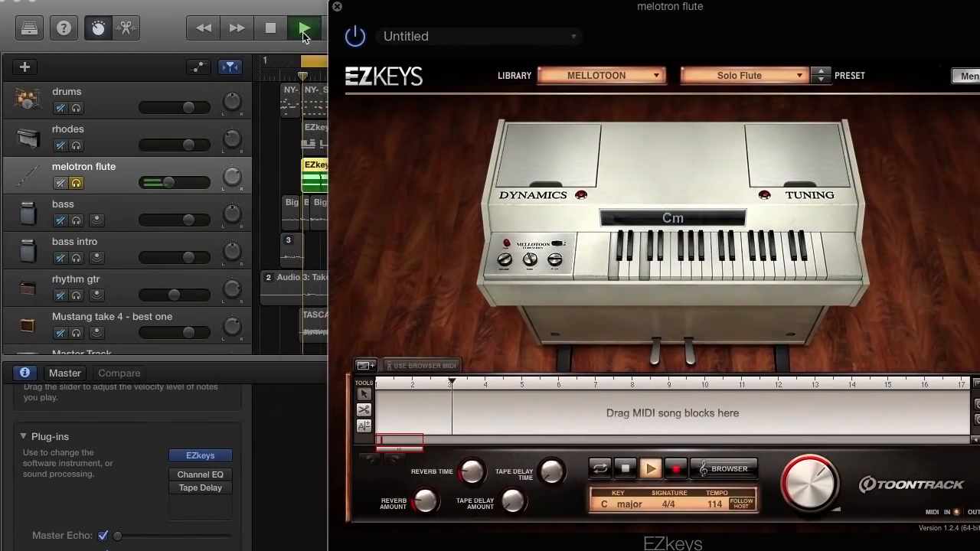
{"action": "left_click", "coordinate": [398, 36]}
{"action": "left_click", "coordinate": [168, 182]}
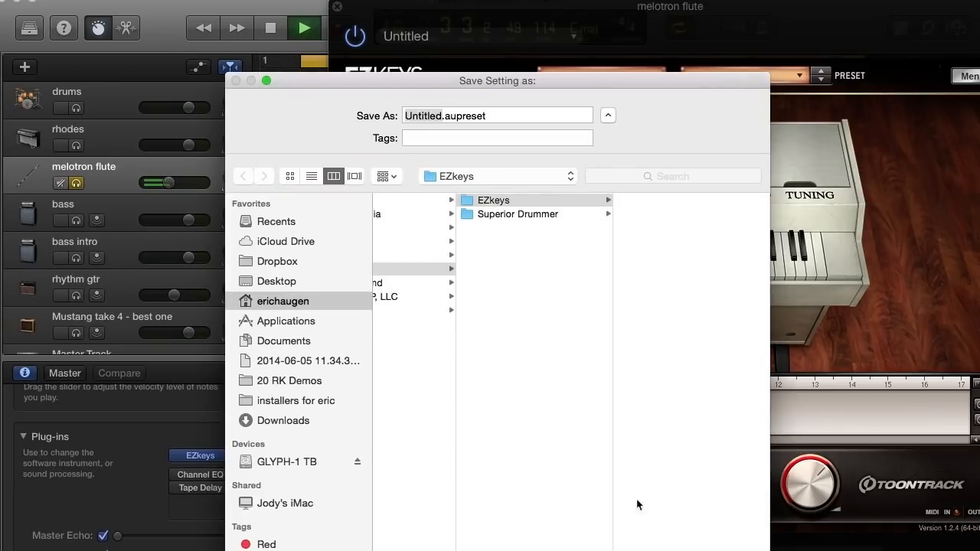
{"action": "key", "text": "Escape"}
Raise the melotron flute track's volume during playback, and stop playback
{"action": "left_click_drag", "start_coordinate": [170, 183], "coordinate": [185, 182]}
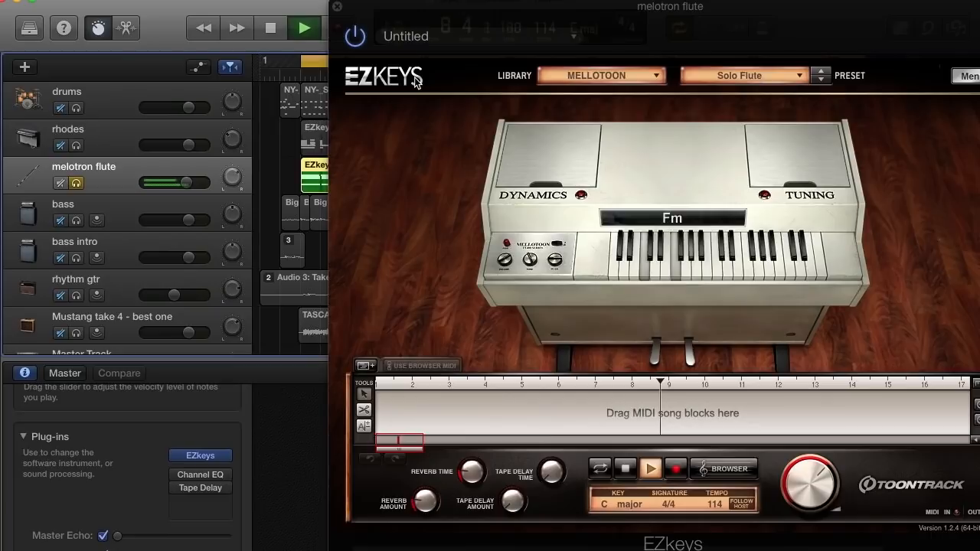
{"action": "key", "text": "space"}
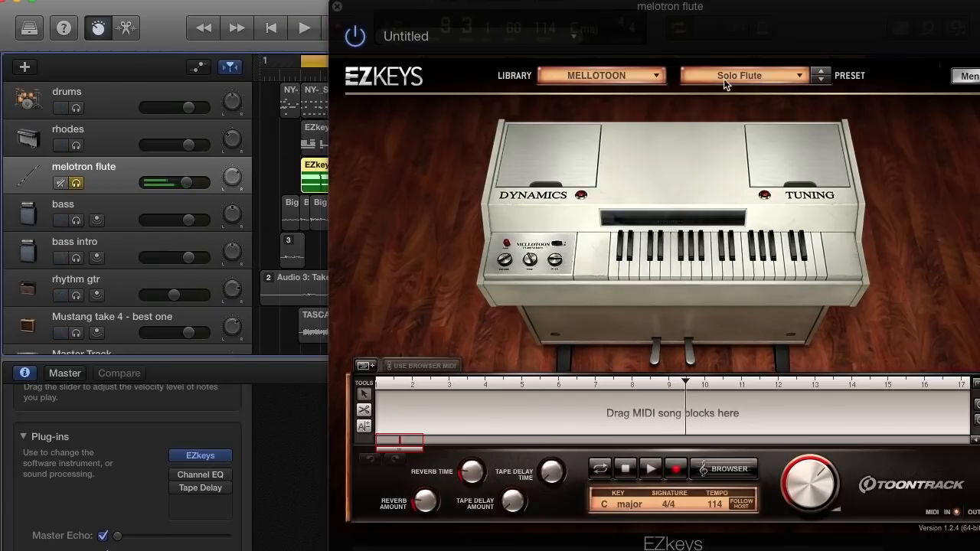
Audition the Mellotoon Boys Choir preset on the soloed melotron flute track, and stop playback
{"action": "left_click", "coordinate": [725, 77]}
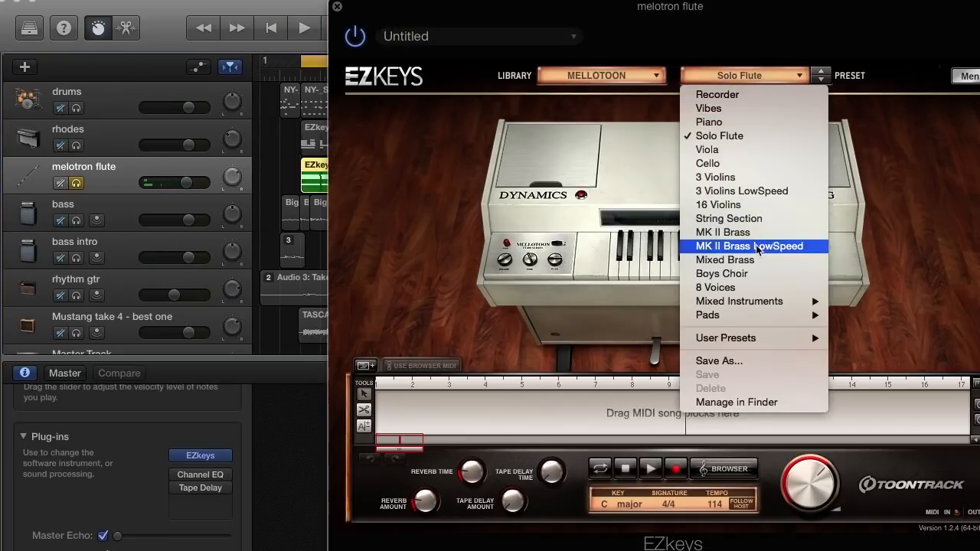
{"action": "left_click", "coordinate": [749, 274]}
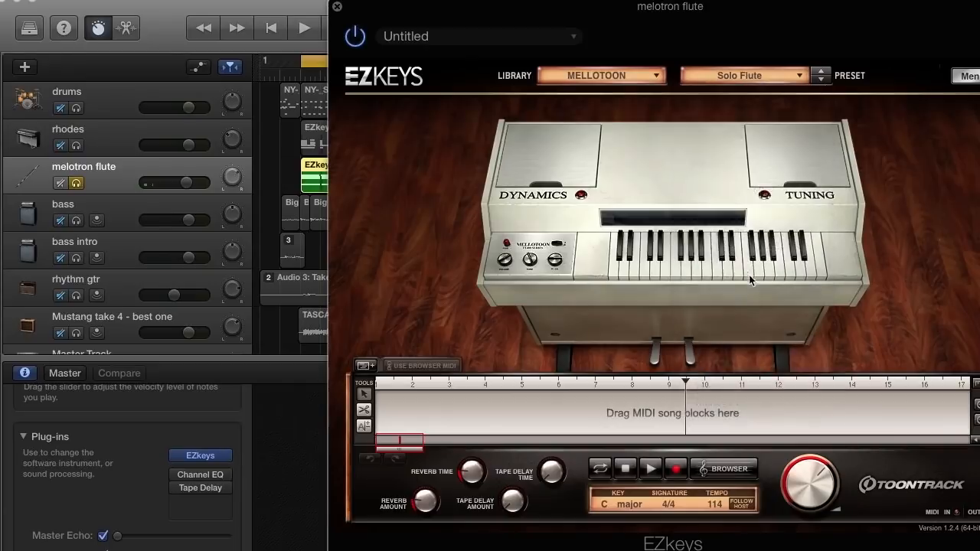
{"action": "left_click", "coordinate": [304, 28]}
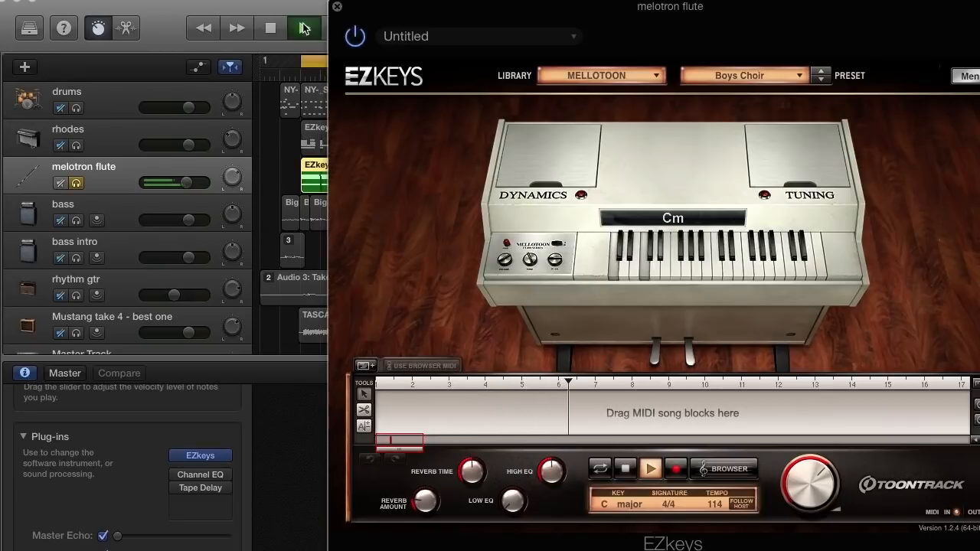
{"action": "key", "text": "space"}
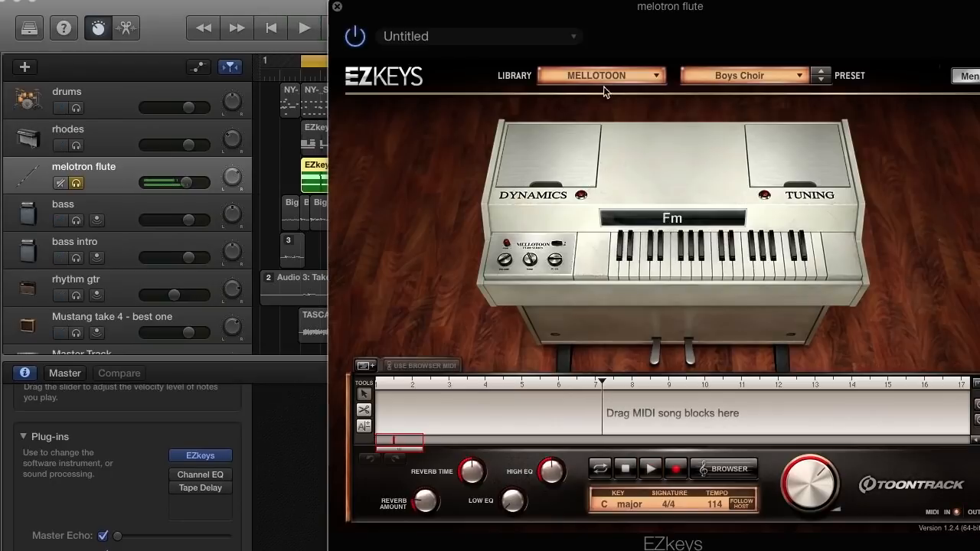
Restore the Solo Flute preset and set the melotron flute track's volume to -8.8 dB, closing its plug-in window and unsoloing it
{"action": "left_click", "coordinate": [754, 75]}
{"action": "left_click", "coordinate": [738, 135]}
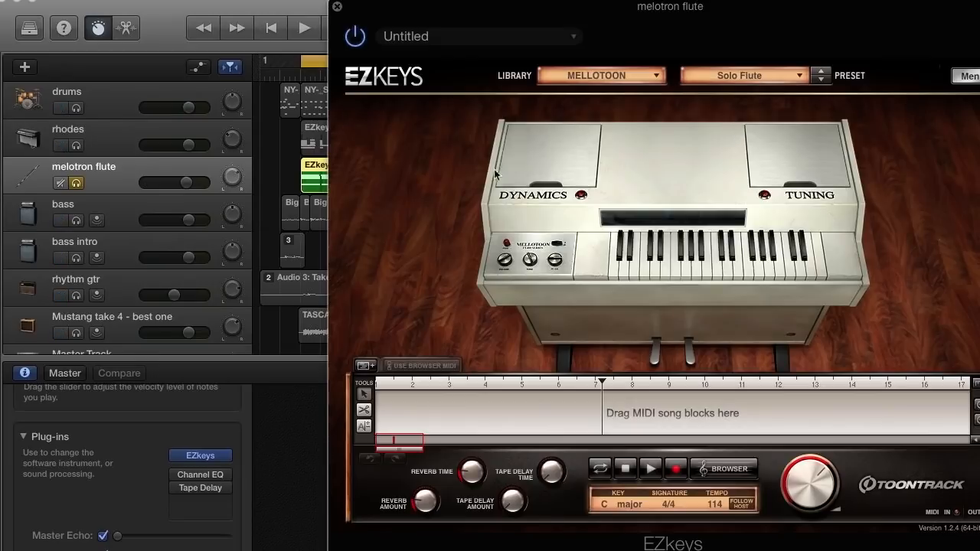
{"action": "left_click_drag", "start_coordinate": [187, 183], "coordinate": [184, 182]}
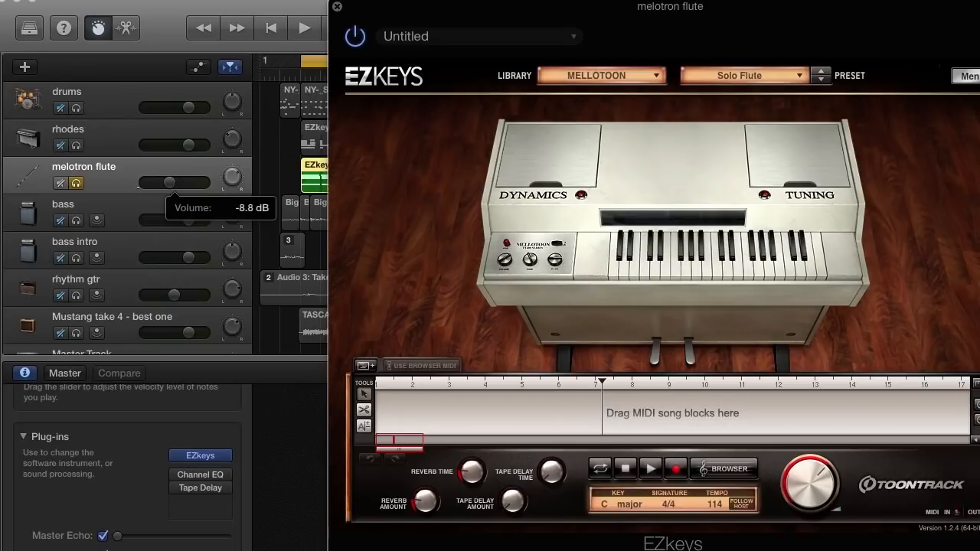
{"action": "left_click", "coordinate": [337, 7]}
{"action": "left_click", "coordinate": [76, 183]}
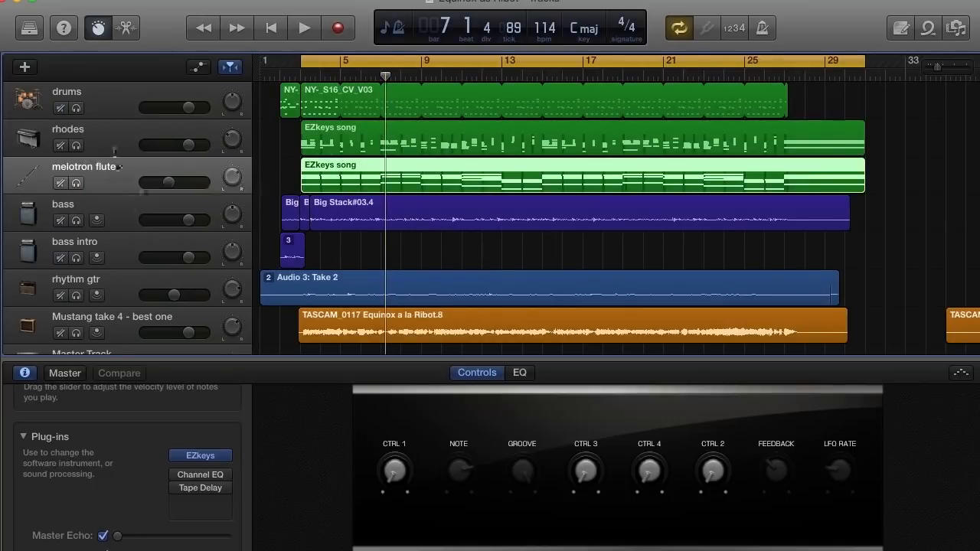
Select the drums track and extend the start of the cycle range back to bar 2
{"action": "left_click", "coordinate": [107, 104]}
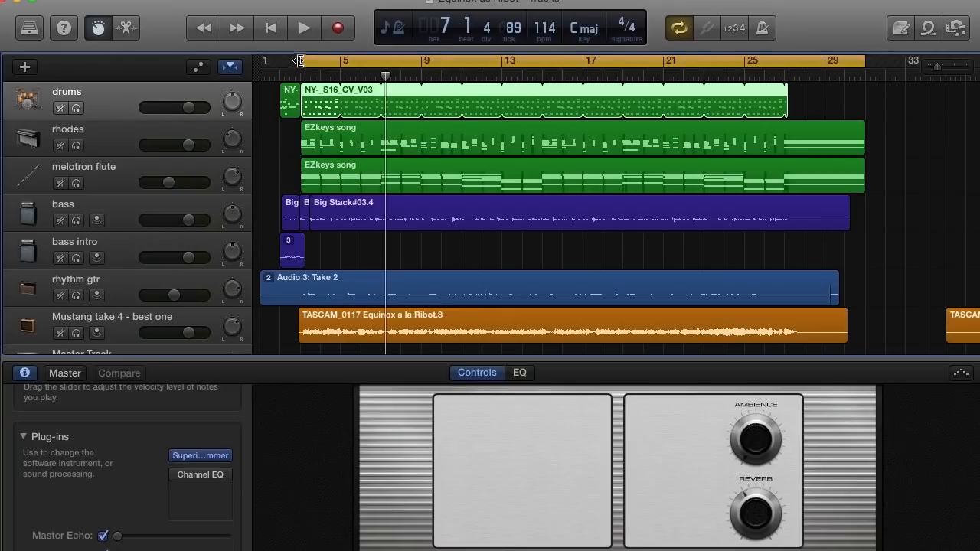
{"action": "left_click_drag", "start_coordinate": [301, 60], "coordinate": [280, 60]}
{"action": "left_click", "coordinate": [95, 33]}
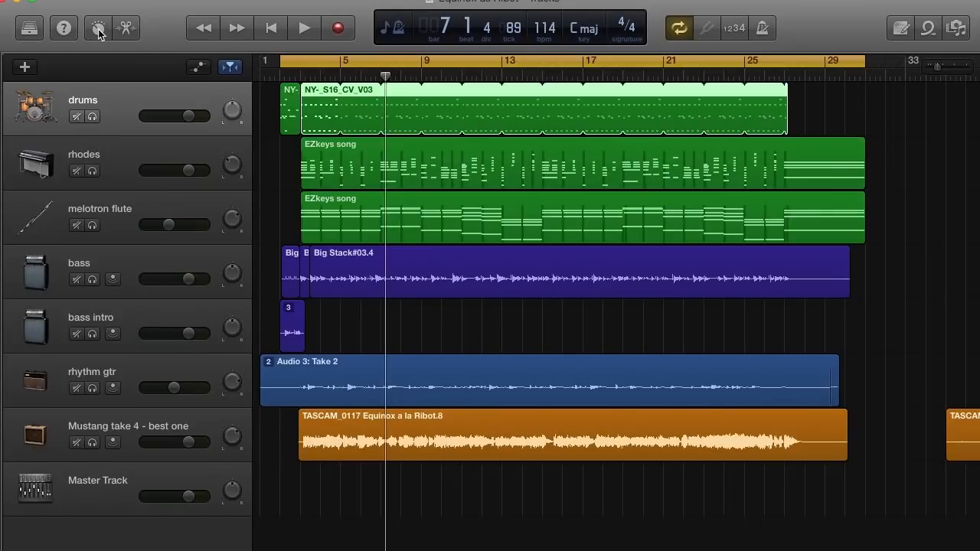
{"action": "left_click", "coordinate": [98, 31]}
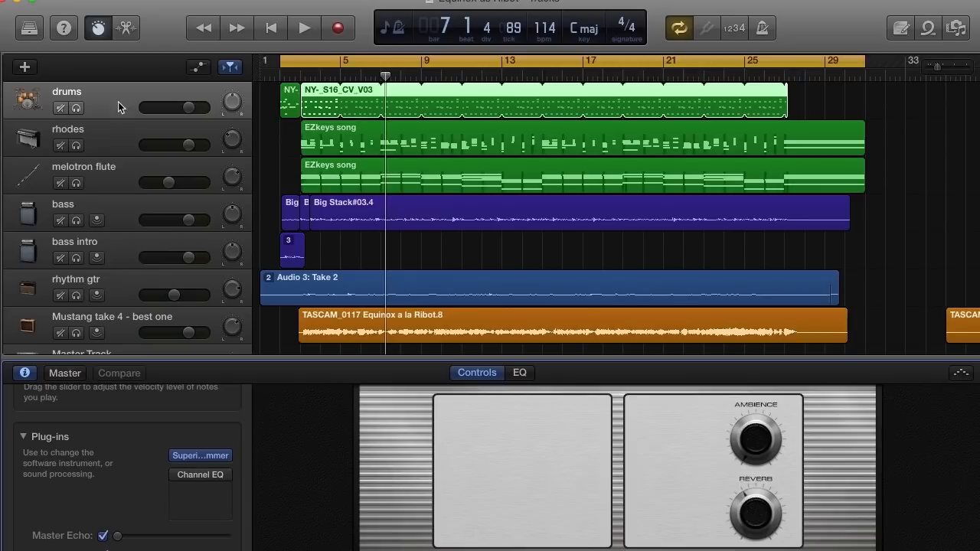
Open the drums track's Superior Drummer plug-in and place its window beside the track names
{"action": "mouse_move", "coordinate": [202, 457]}
{"action": "left_click", "coordinate": [202, 456]}
{"action": "left_click_drag", "start_coordinate": [192, 54], "coordinate": [519, 39]}
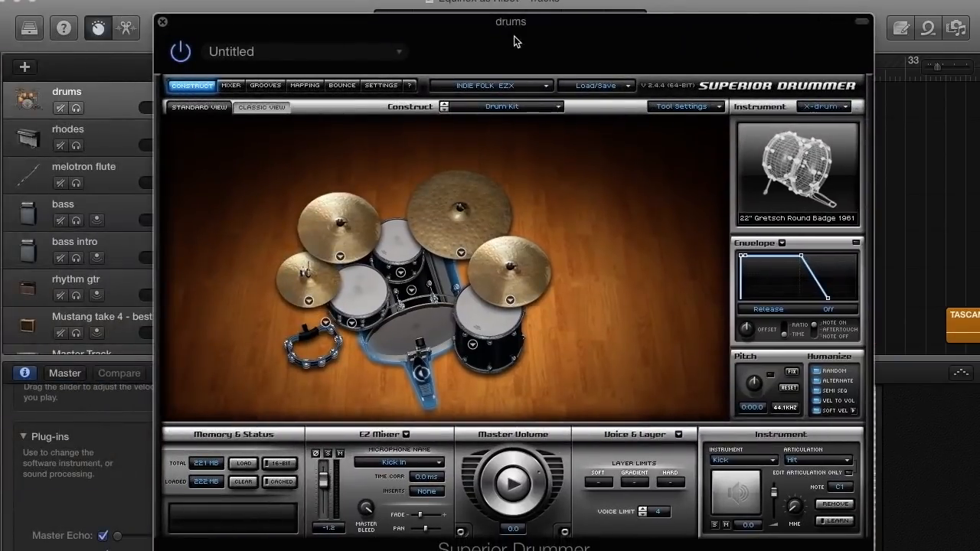
Solo the drums track and play it with the Indie Folk EZX kit in view
{"action": "left_click", "coordinate": [75, 109]}
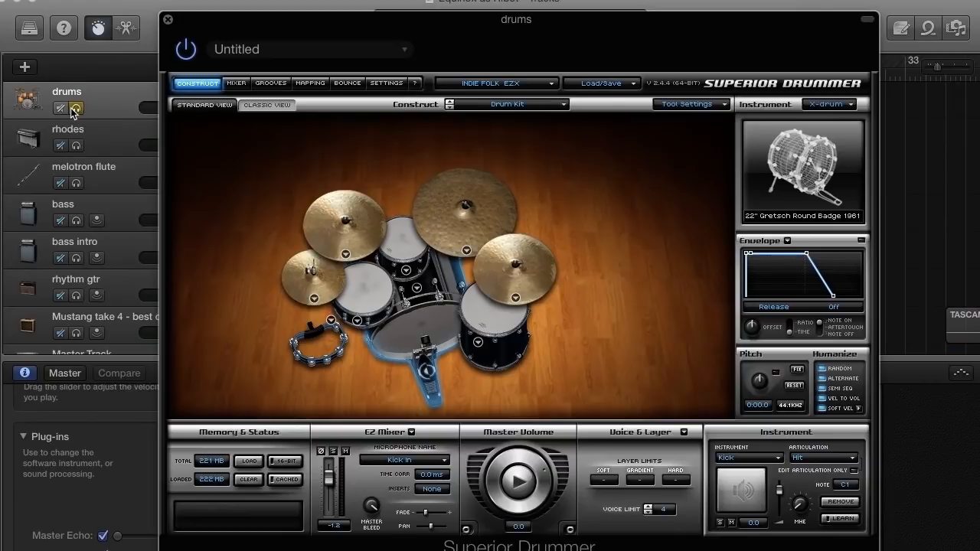
{"action": "left_click", "coordinate": [312, 53]}
{"action": "mouse_move", "coordinate": [476, 34]}
{"action": "left_mouse_down"}
{"action": "mouse_move", "coordinate": [525, 32]}
{"action": "mouse_move", "coordinate": [536, 83]}
{"action": "mouse_move", "coordinate": [485, 31]}
{"action": "left_mouse_up"}
{"action": "left_click", "coordinate": [304, 28]}
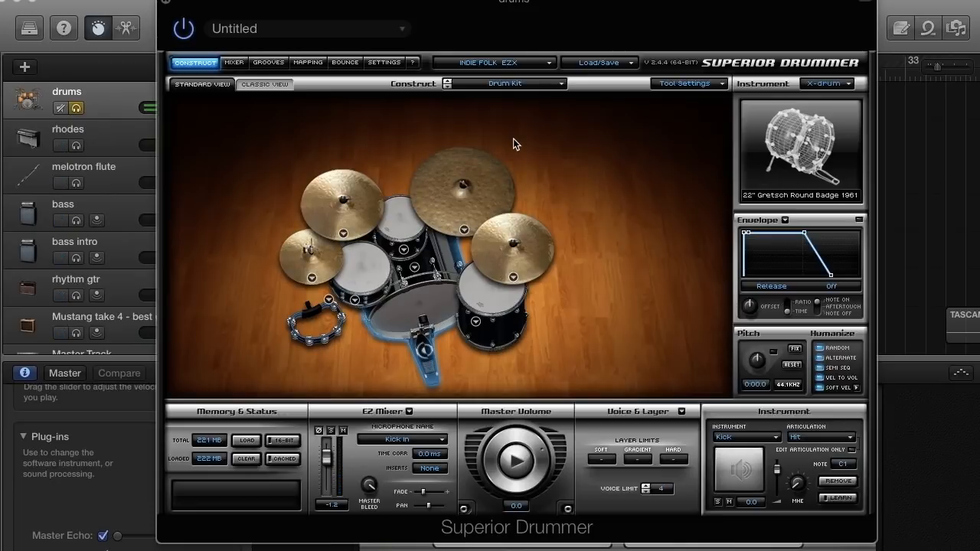
Look through Superior Drummer's Mixer, Grooves, Mapping, Bounce and Settings pages and return to the Construct page
{"action": "left_click", "coordinate": [235, 63]}
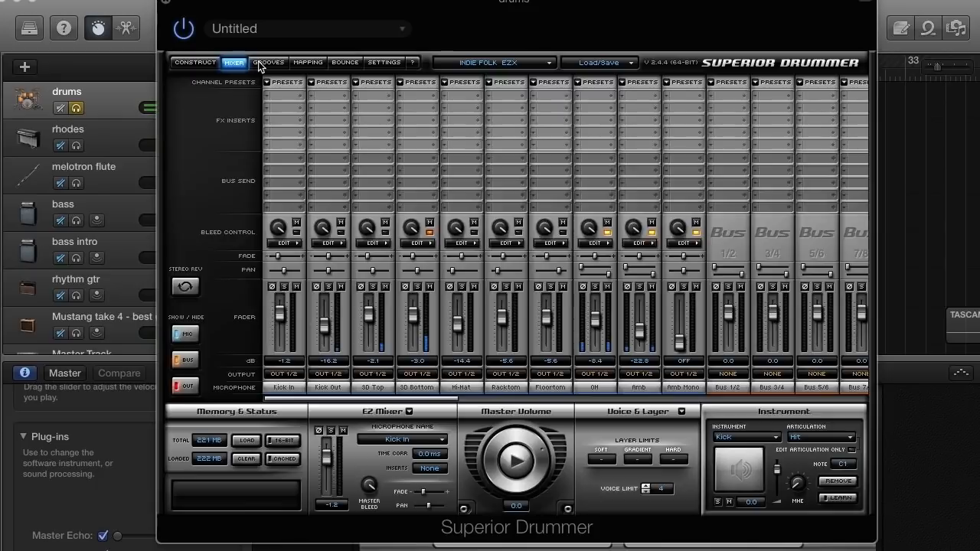
{"action": "left_click", "coordinate": [268, 63]}
{"action": "left_click", "coordinate": [307, 62]}
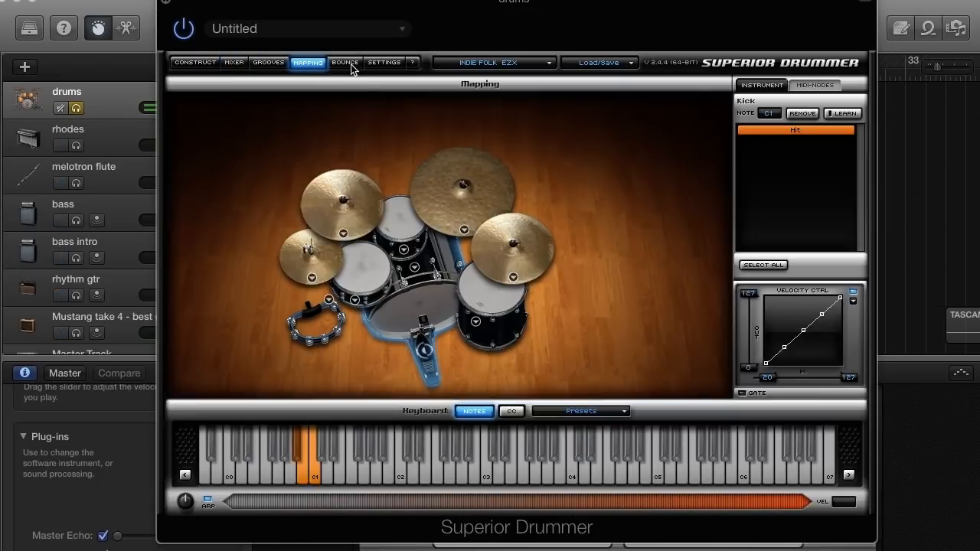
{"action": "left_click", "coordinate": [346, 63]}
{"action": "left_click", "coordinate": [386, 65]}
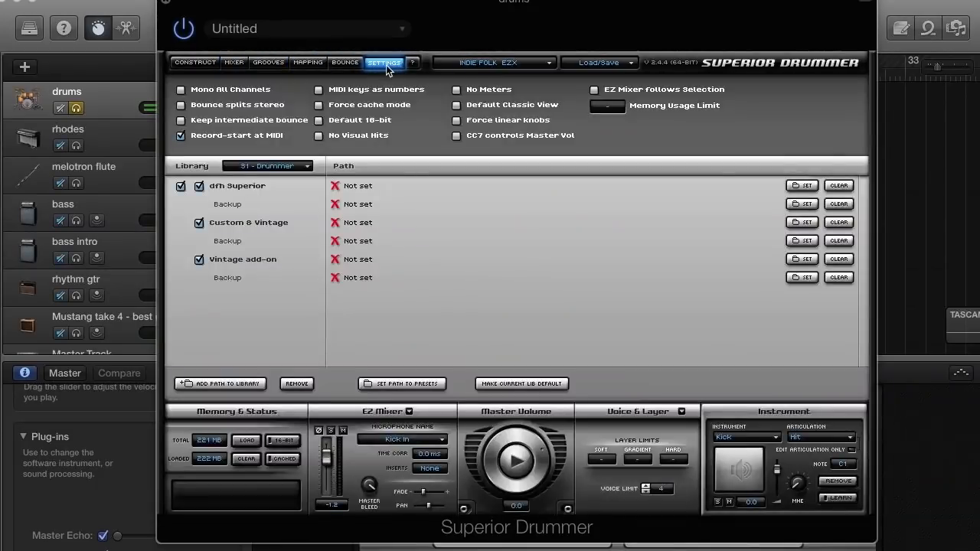
{"action": "left_click", "coordinate": [201, 64]}
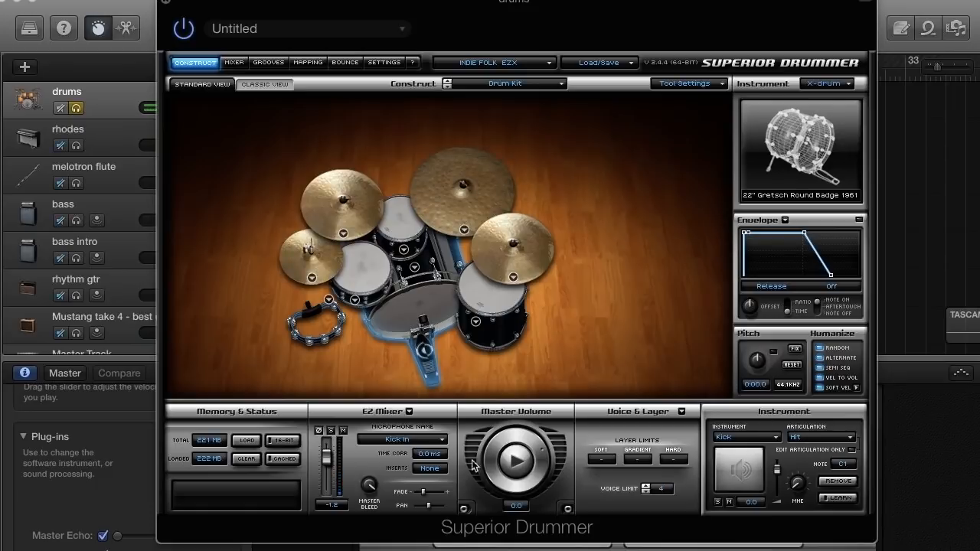
Try the Roomy EZdrummer-style mic preset on the drum kit and replace it with Short and Dry
{"action": "left_click", "coordinate": [408, 411]}
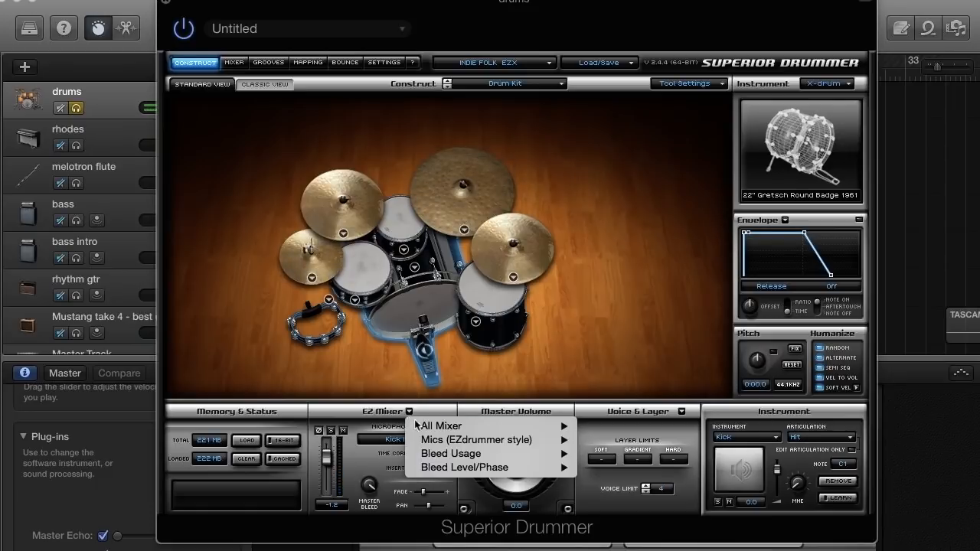
{"action": "mouse_move", "coordinate": [426, 430]}
{"action": "mouse_move", "coordinate": [528, 440]}
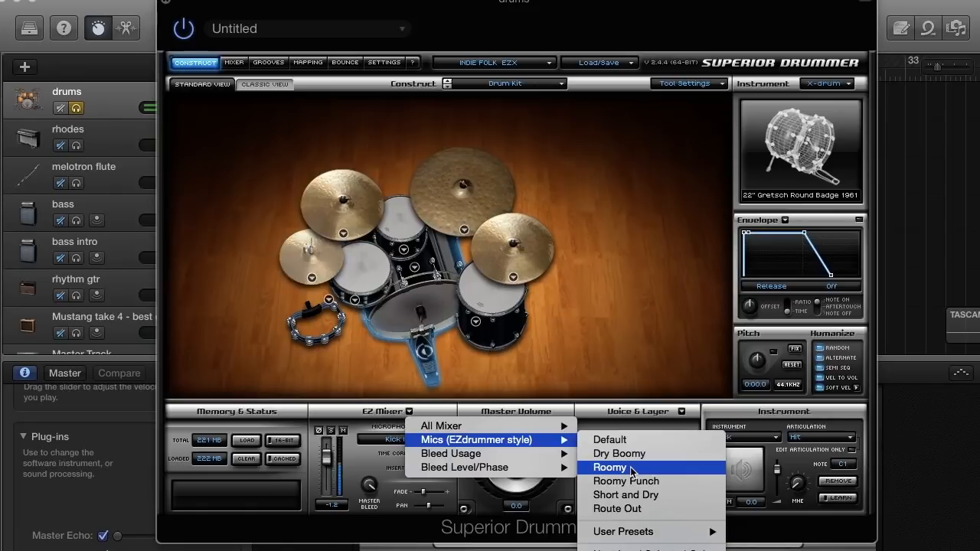
{"action": "left_click", "coordinate": [630, 467]}
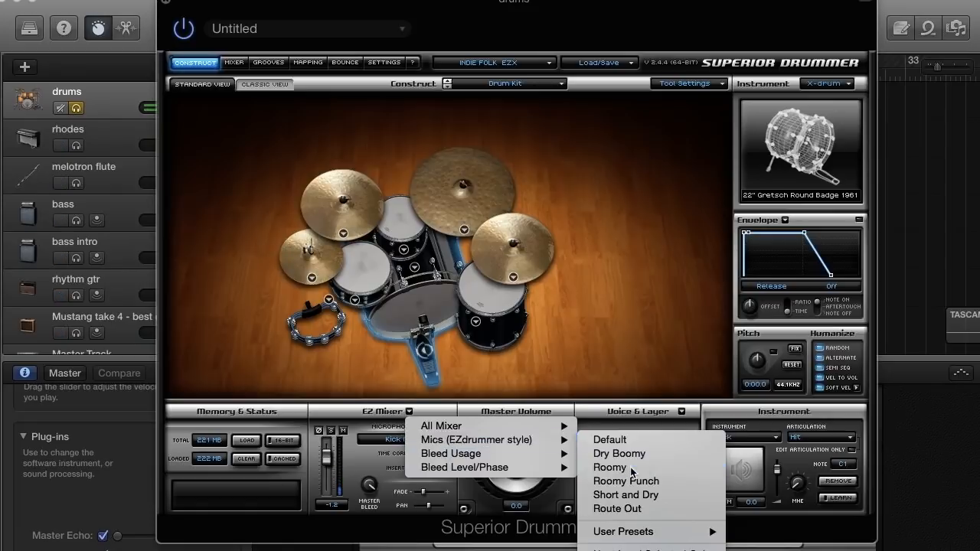
{"action": "left_click", "coordinate": [410, 411]}
{"action": "mouse_move", "coordinate": [475, 440]}
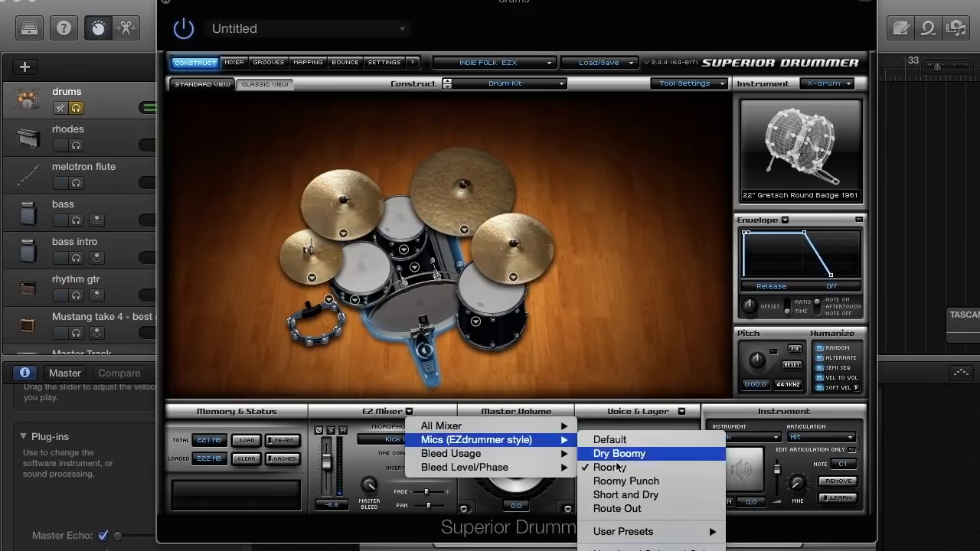
{"action": "left_click", "coordinate": [630, 496]}
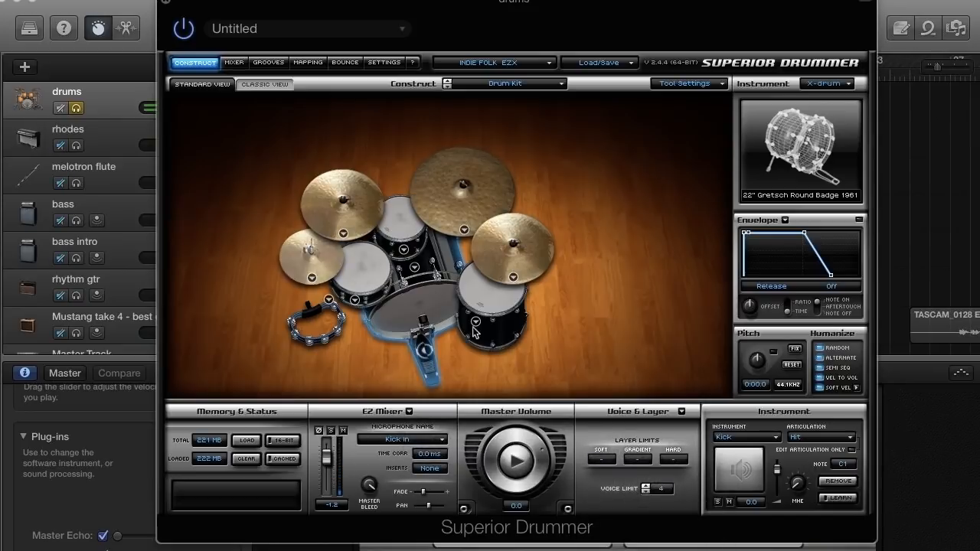
Load the Slingerland Kit in Superior Drummer and restart playback to hear the drums with it
{"action": "left_click", "coordinate": [519, 86]}
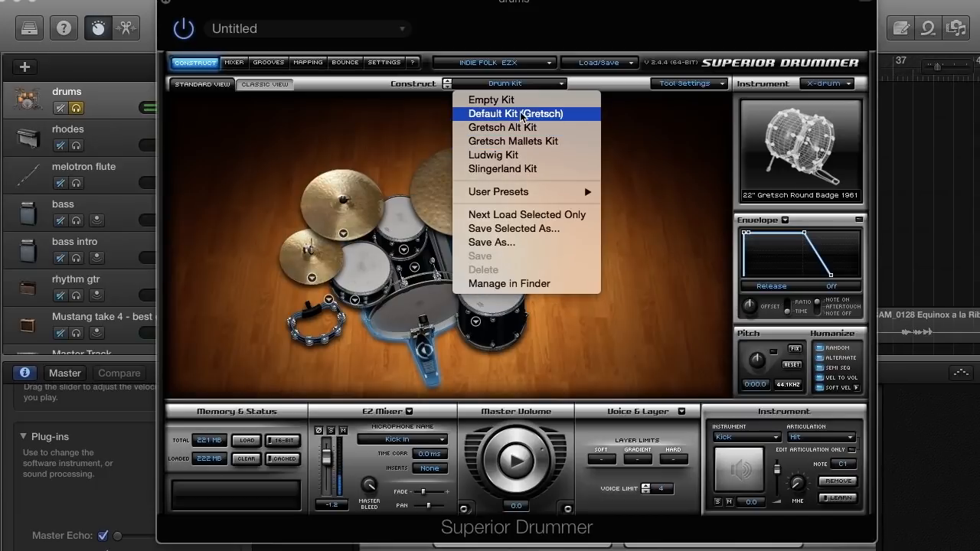
{"action": "left_click", "coordinate": [523, 169]}
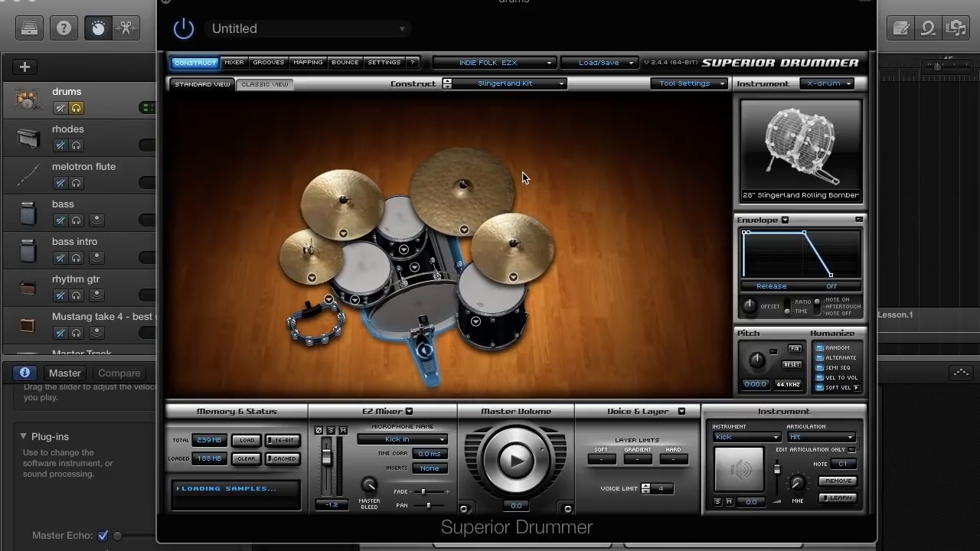
{"action": "left_click_drag", "start_coordinate": [365, 1], "coordinate": [369, 112]}
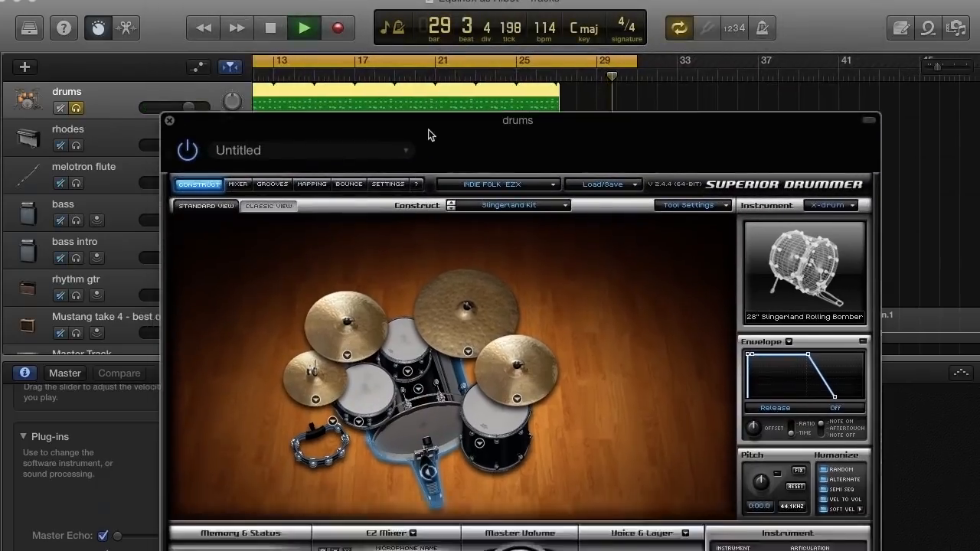
{"action": "left_click", "coordinate": [275, 30]}
{"action": "left_click", "coordinate": [304, 31]}
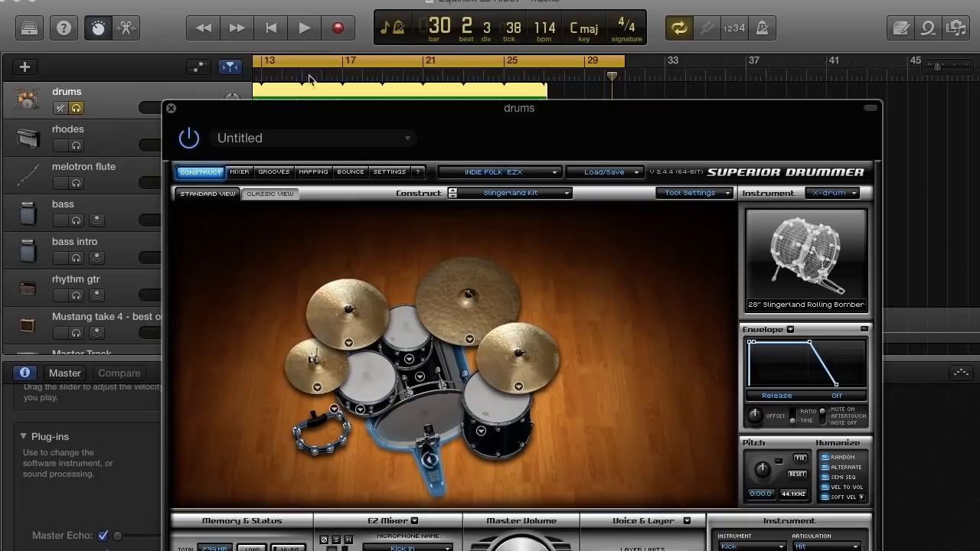
{"action": "left_click_drag", "start_coordinate": [344, 122], "coordinate": [350, 33]}
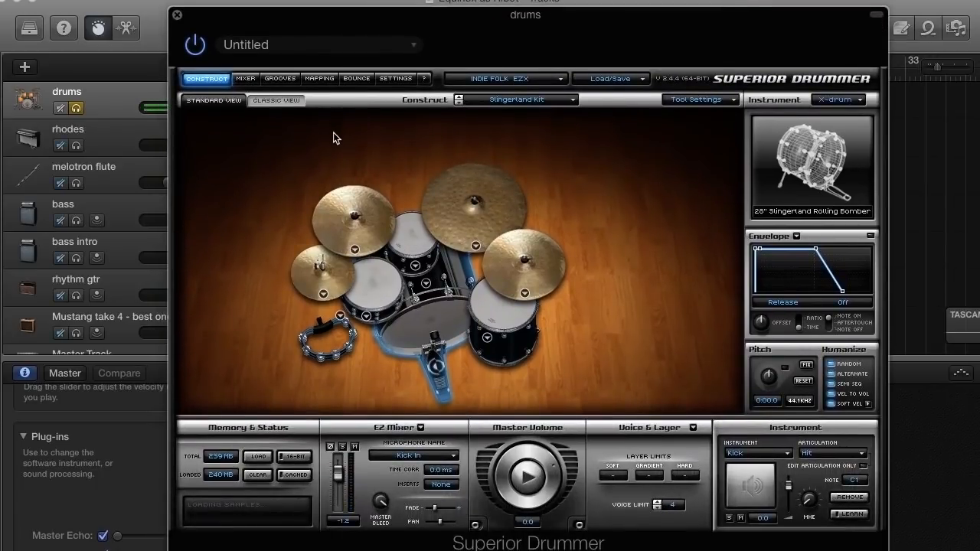
Switch the drum kit to Default Kit (Gretsch) and close the drums plug-in window
{"action": "left_click", "coordinate": [502, 100]}
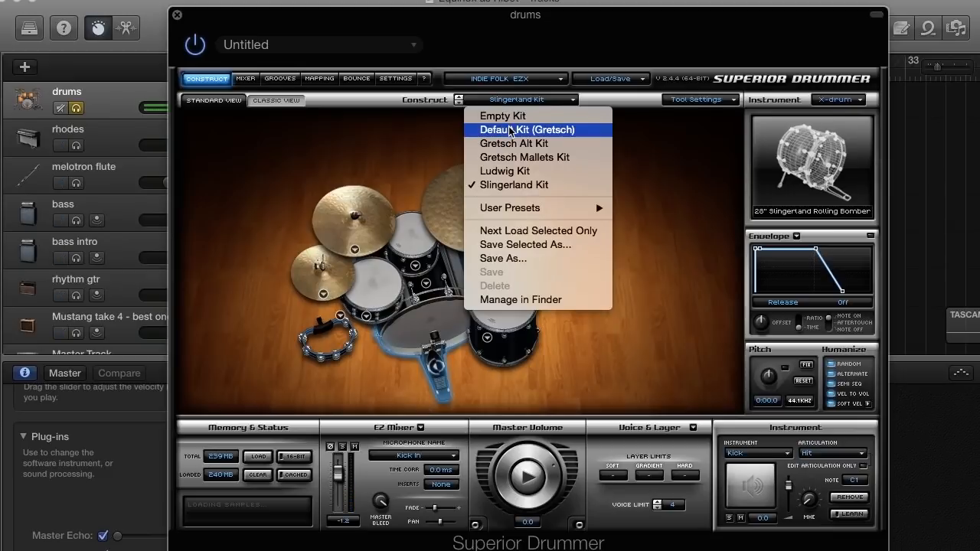
{"action": "left_click", "coordinate": [510, 131]}
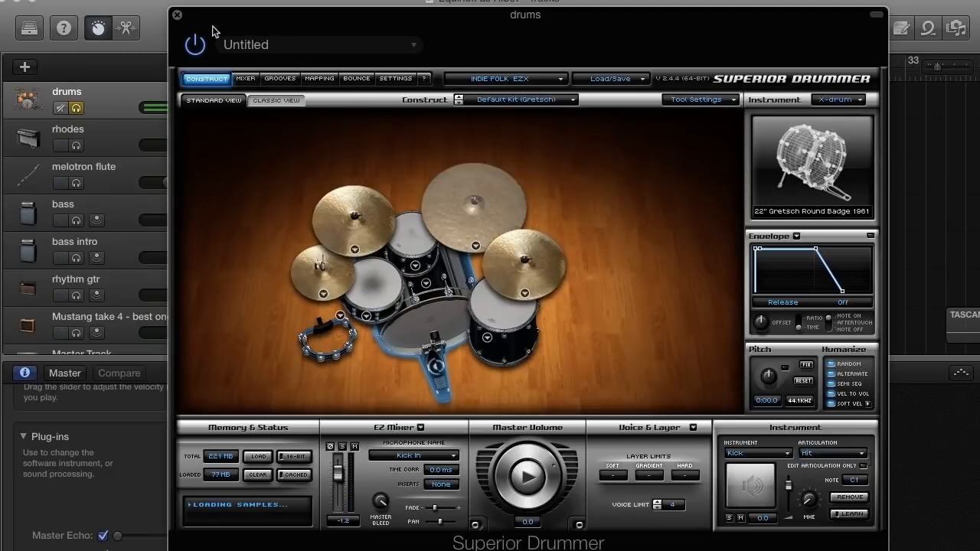
{"action": "left_click", "coordinate": [177, 15]}
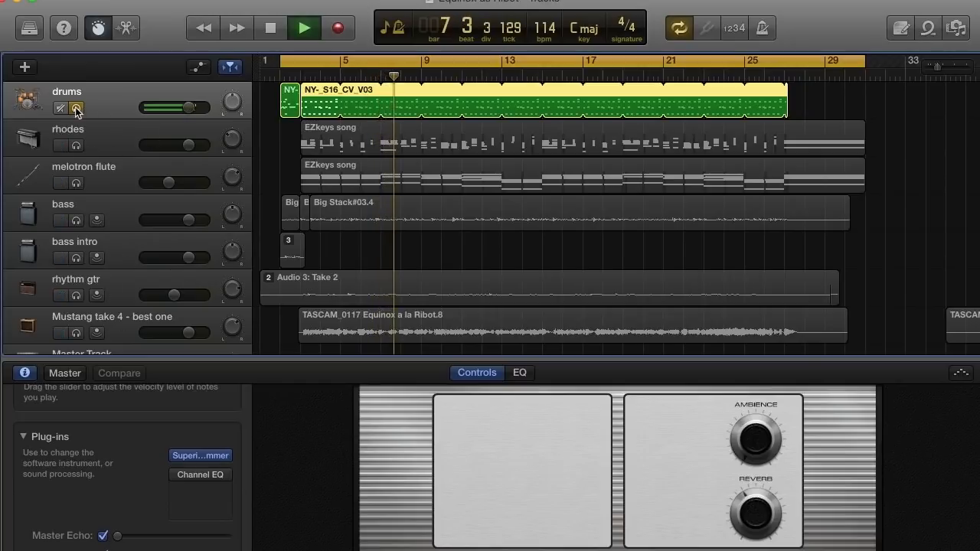
Solo the rhodes, melotron flute and bass tracks alongside the drums, listen to them together and stop playback
{"action": "left_click", "coordinate": [77, 146]}
{"action": "left_click", "coordinate": [77, 182]}
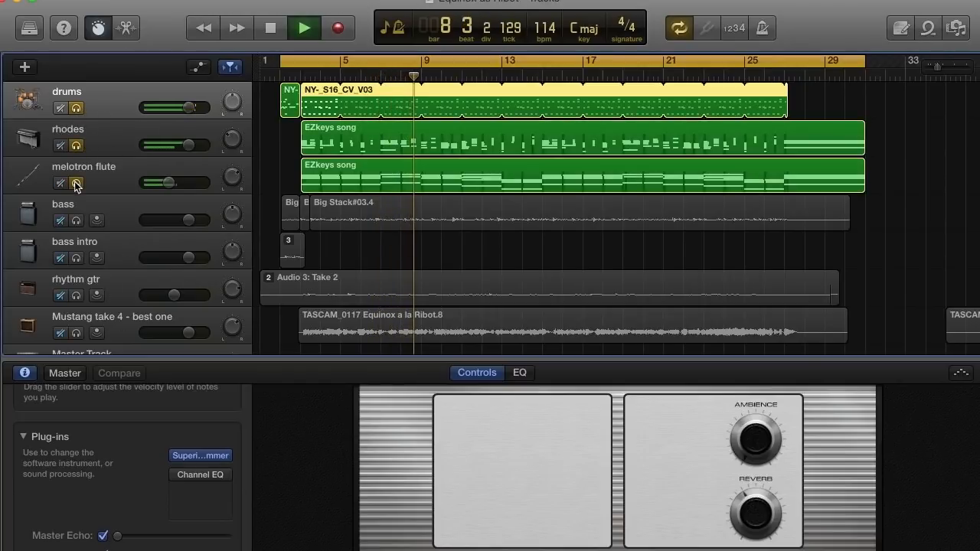
{"action": "left_click", "coordinate": [78, 220]}
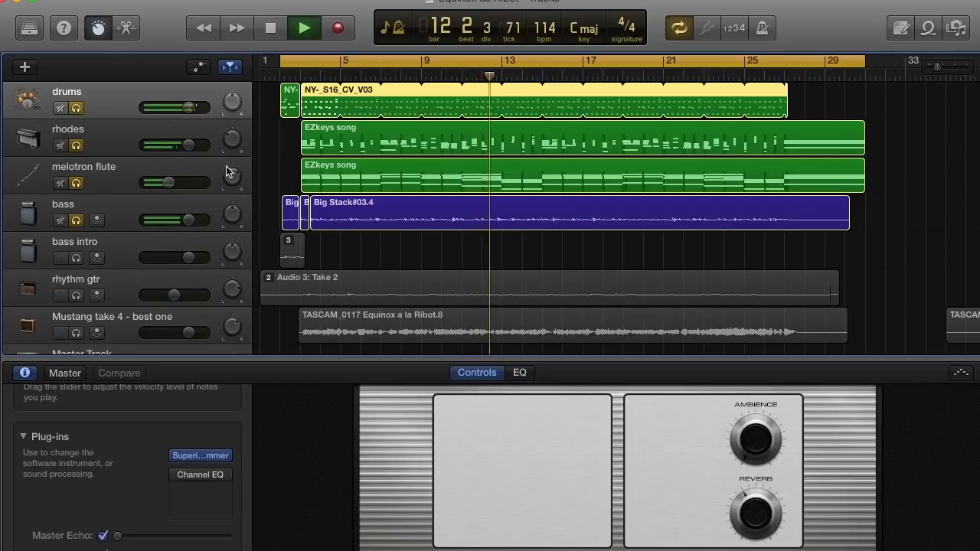
{"action": "left_click", "coordinate": [272, 29]}
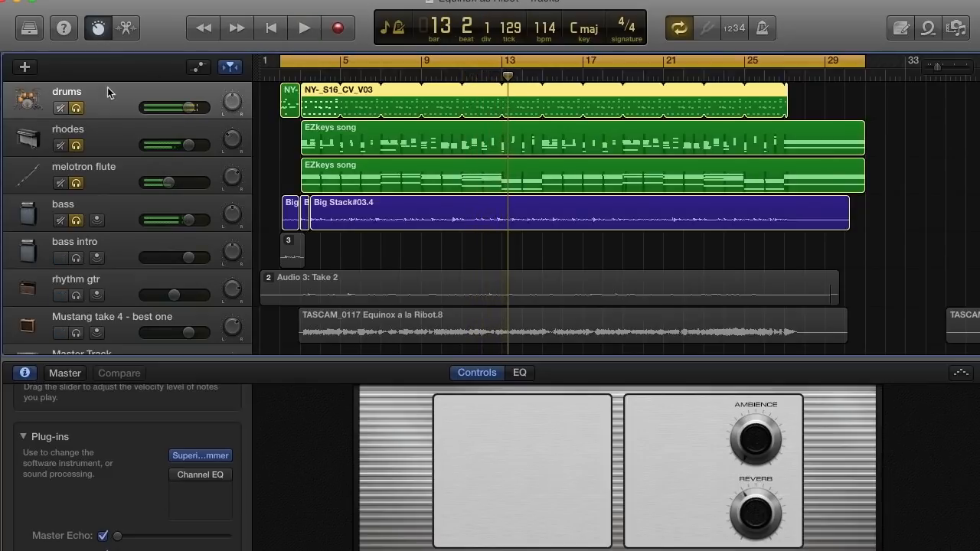
Unsolo the drums, rhodes and melotron flute tracks and select the bass track, keeping only the bass soloed
{"action": "left_click", "coordinate": [77, 108]}
{"action": "left_click", "coordinate": [77, 145]}
{"action": "left_click", "coordinate": [77, 183]}
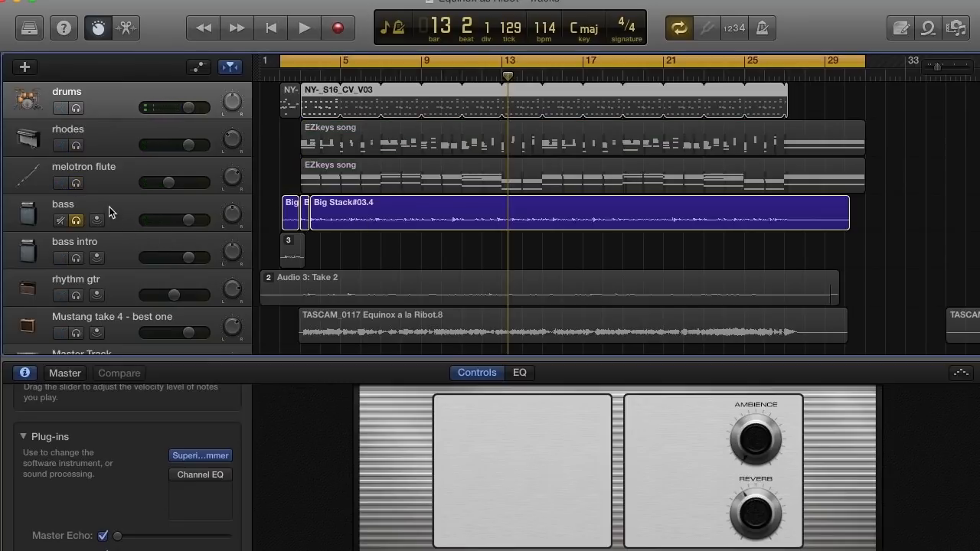
{"action": "left_click", "coordinate": [111, 209]}
Hide and reshow the bass track's Smart Controls, and open the Library at Electric Guitar and Bass > Clean Bass
{"action": "left_click", "coordinate": [103, 29]}
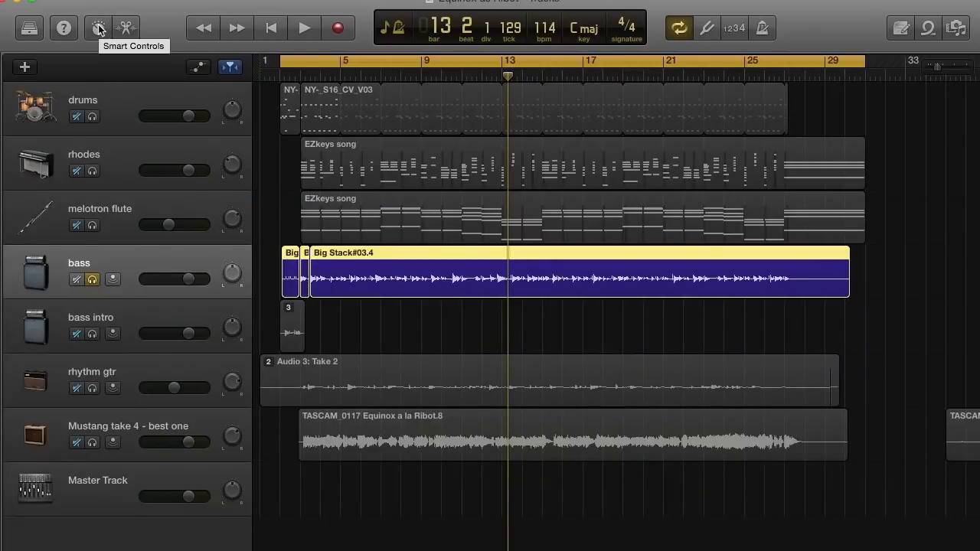
{"action": "left_click", "coordinate": [100, 29]}
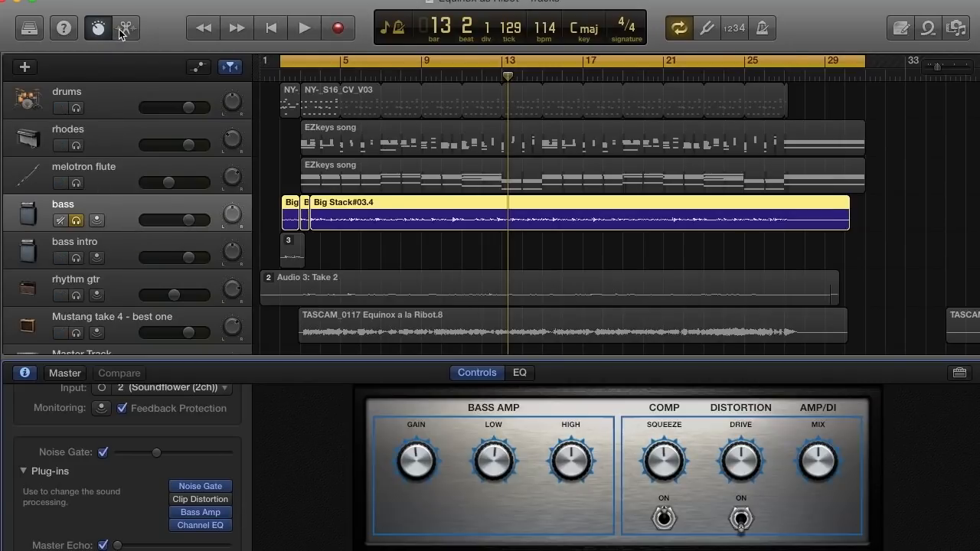
{"action": "left_click", "coordinate": [33, 33]}
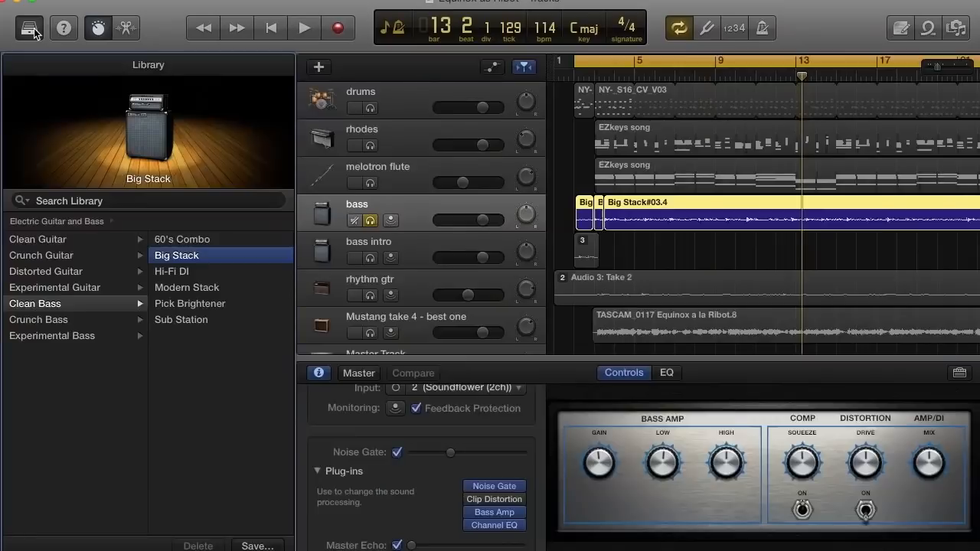
{"action": "left_click", "coordinate": [49, 222]}
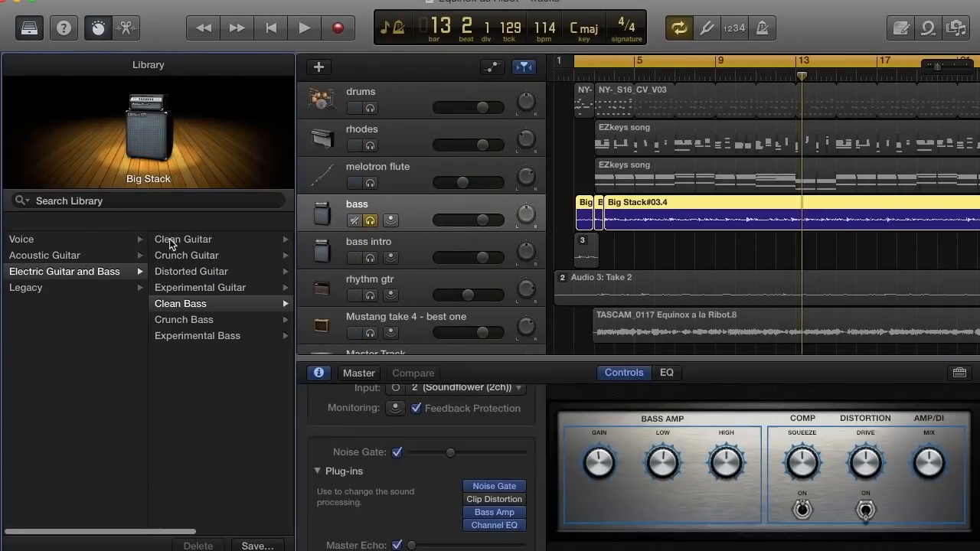
{"action": "left_click", "coordinate": [178, 304]}
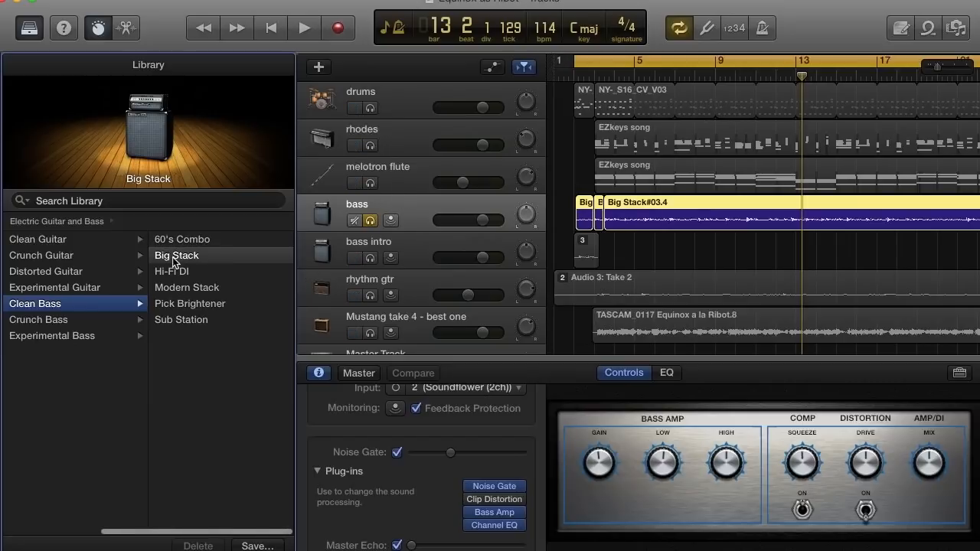
Audition Pick Brightener, Modern Stack and Hi-Fi DI on the playing bass track, restore Big Stack and stop playback
{"action": "left_click", "coordinate": [305, 33]}
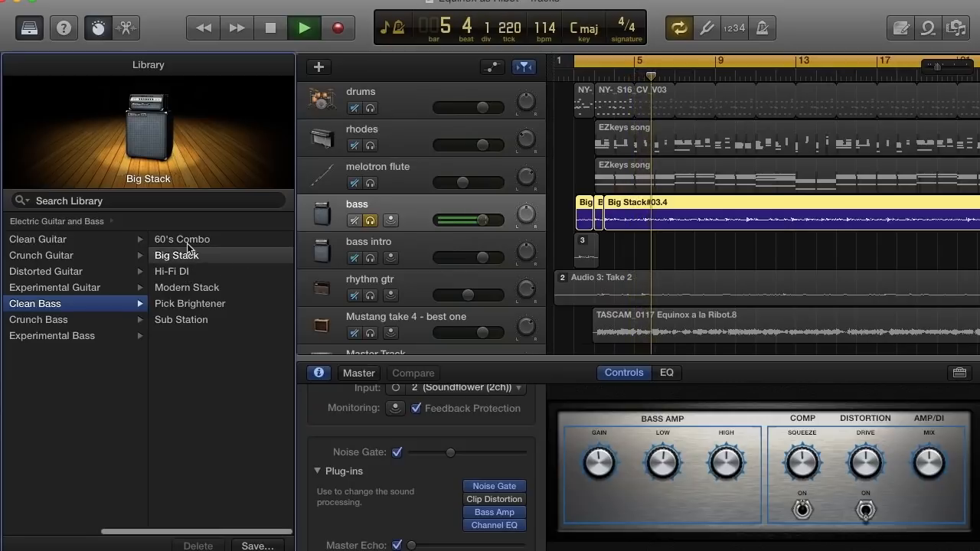
{"action": "left_click", "coordinate": [186, 305]}
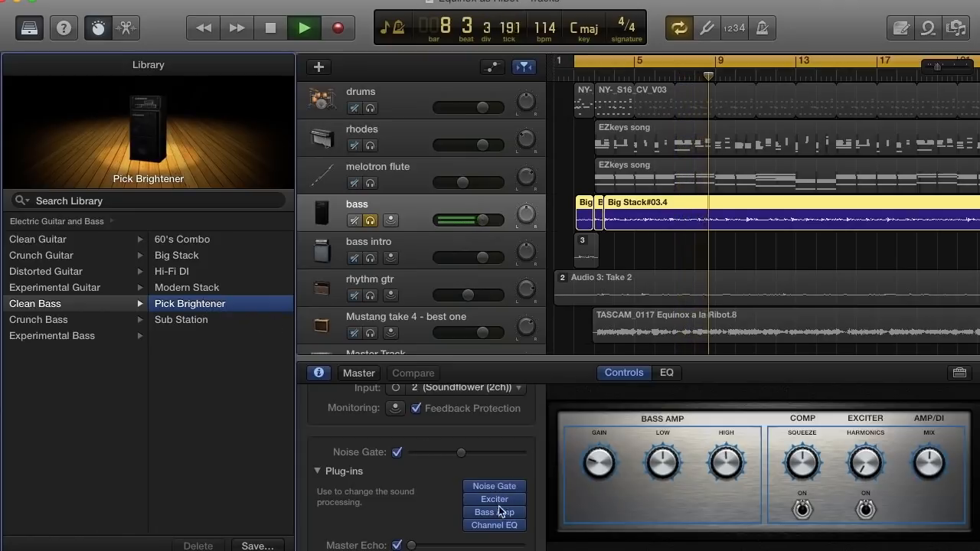
{"action": "mouse_move", "coordinate": [498, 522]}
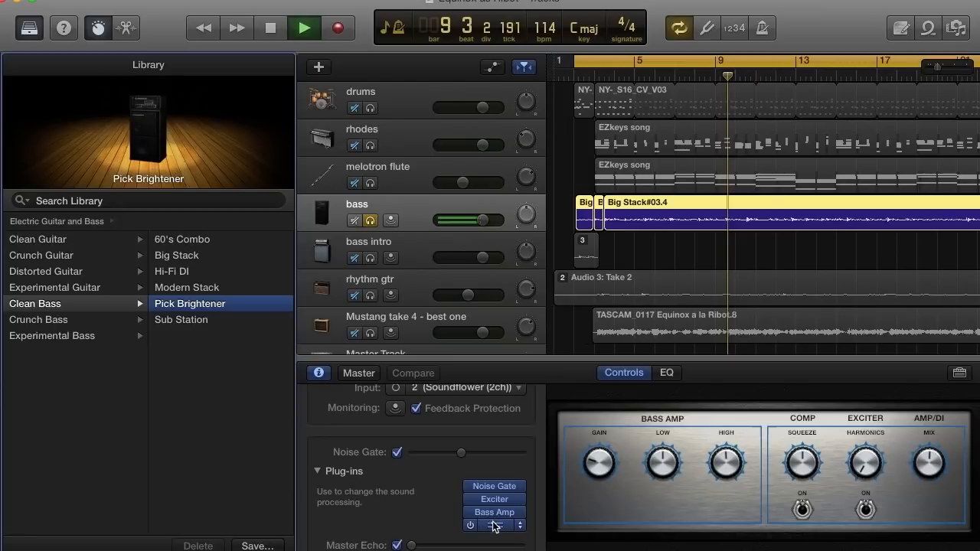
{"action": "left_click", "coordinate": [179, 288]}
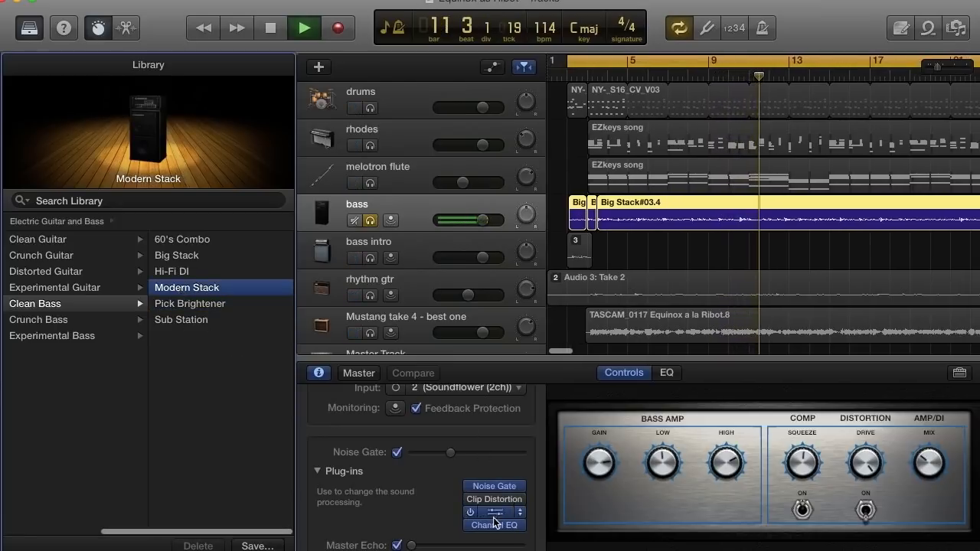
{"action": "mouse_move", "coordinate": [494, 525]}
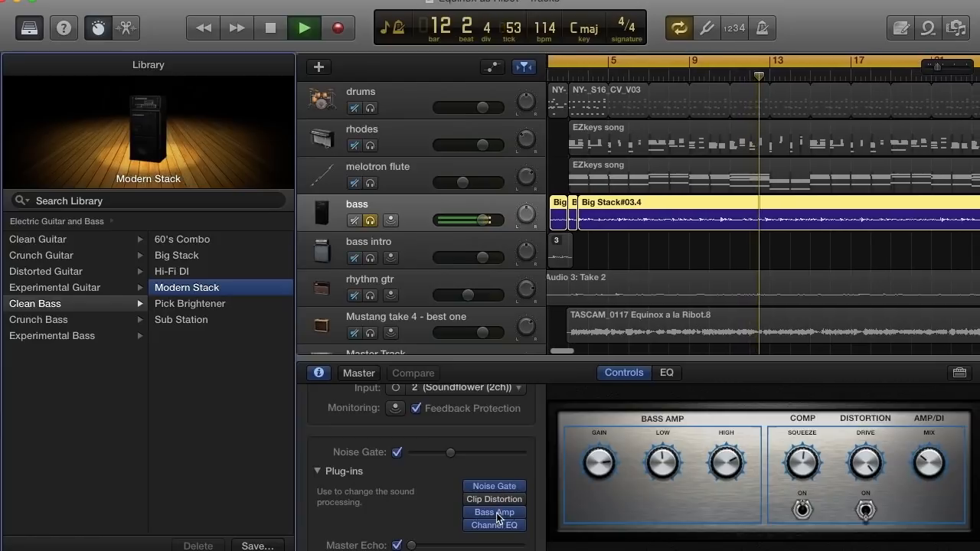
{"action": "left_click", "coordinate": [182, 273]}
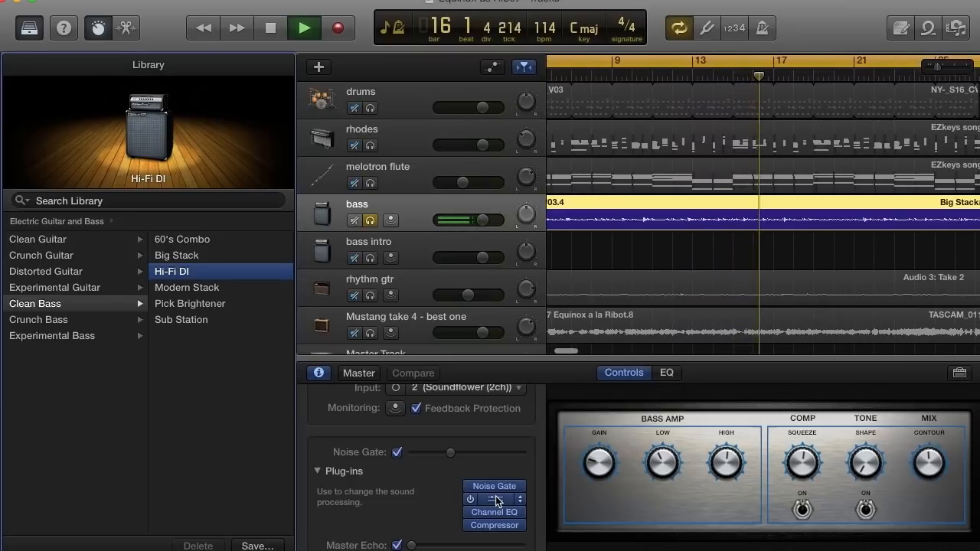
{"action": "left_click", "coordinate": [191, 257]}
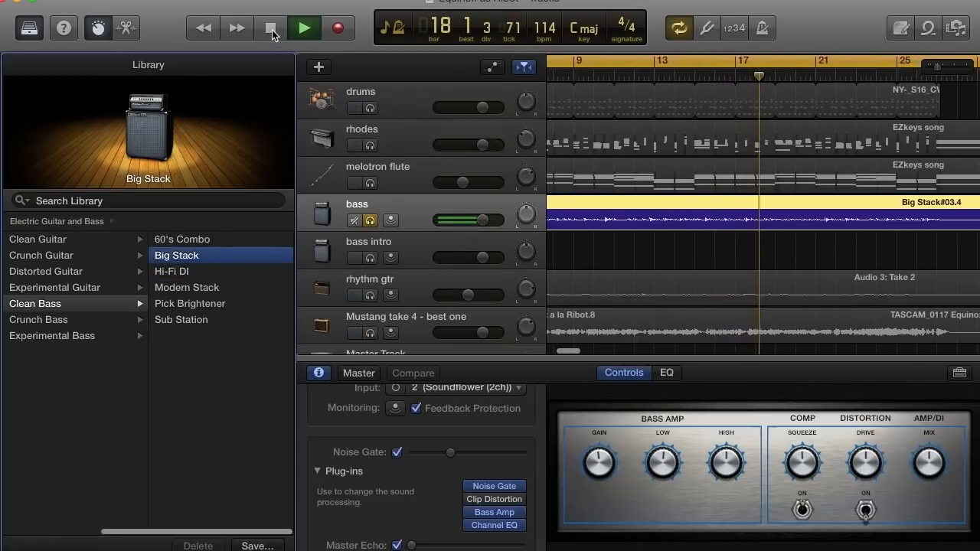
{"action": "left_click", "coordinate": [271, 30]}
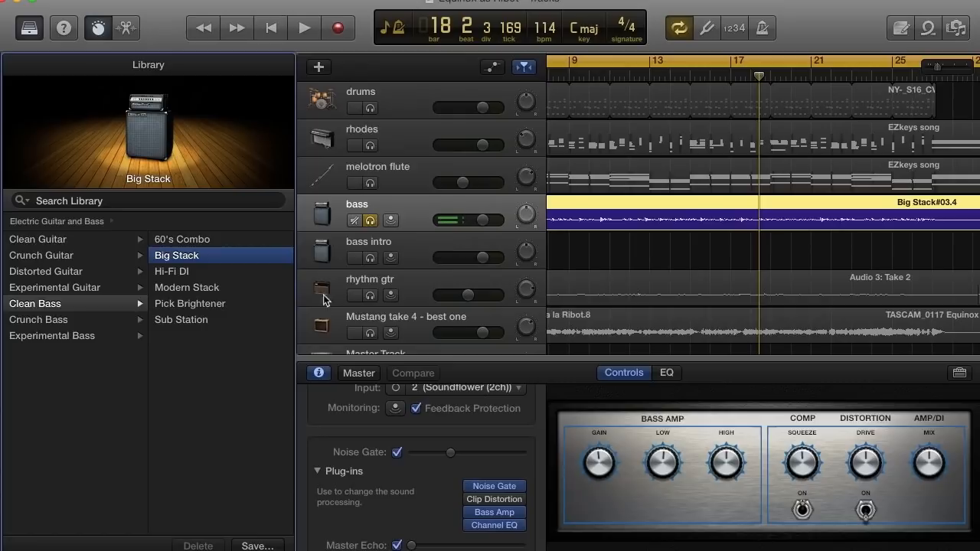
Browse the Clean, Crunch, Distorted and Experimental Guitar presets in the Library, and return to the top-level patch categories
{"action": "left_click", "coordinate": [60, 241]}
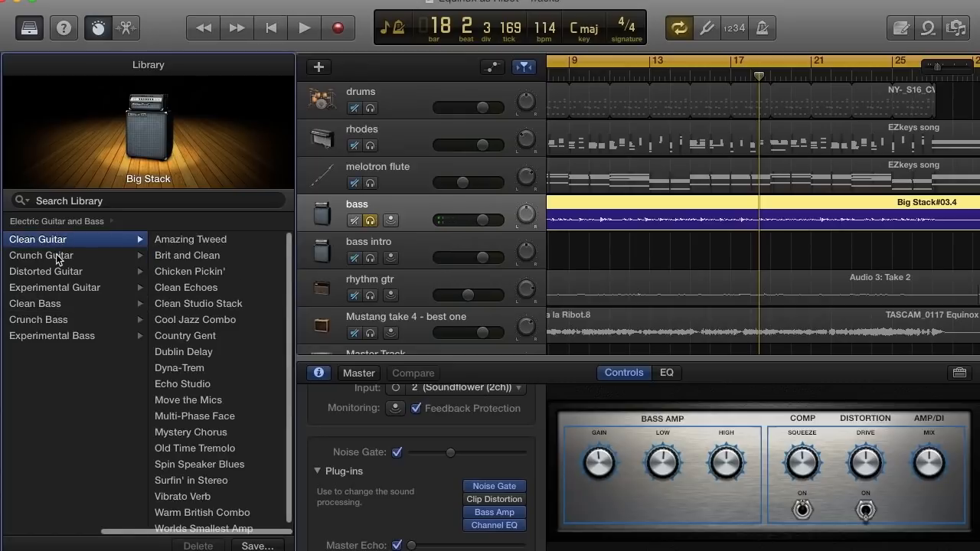
{"action": "scroll", "coordinate": [196, 366], "scroll_direction": "down", "scroll_amount": 1}
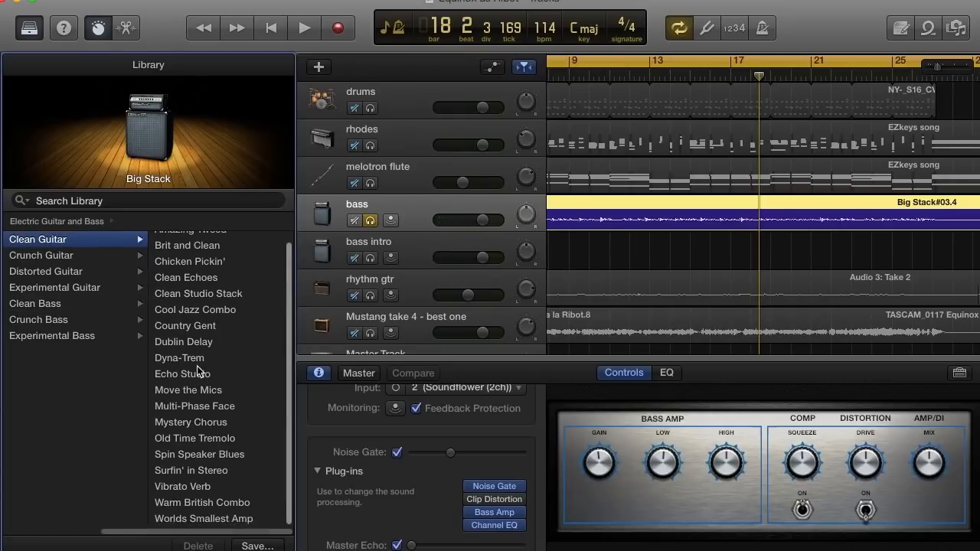
{"action": "left_click", "coordinate": [81, 257]}
{"action": "left_click", "coordinate": [46, 271]}
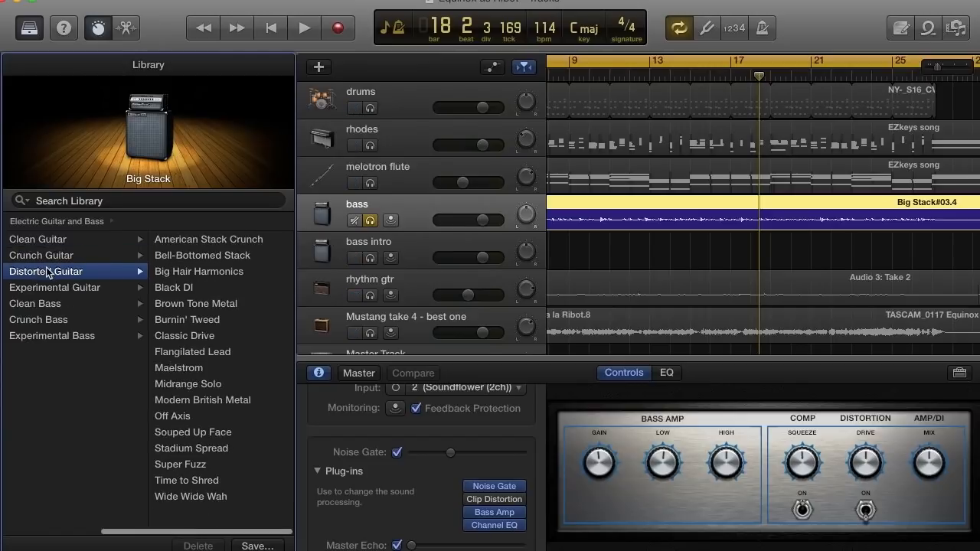
{"action": "left_click", "coordinate": [77, 288]}
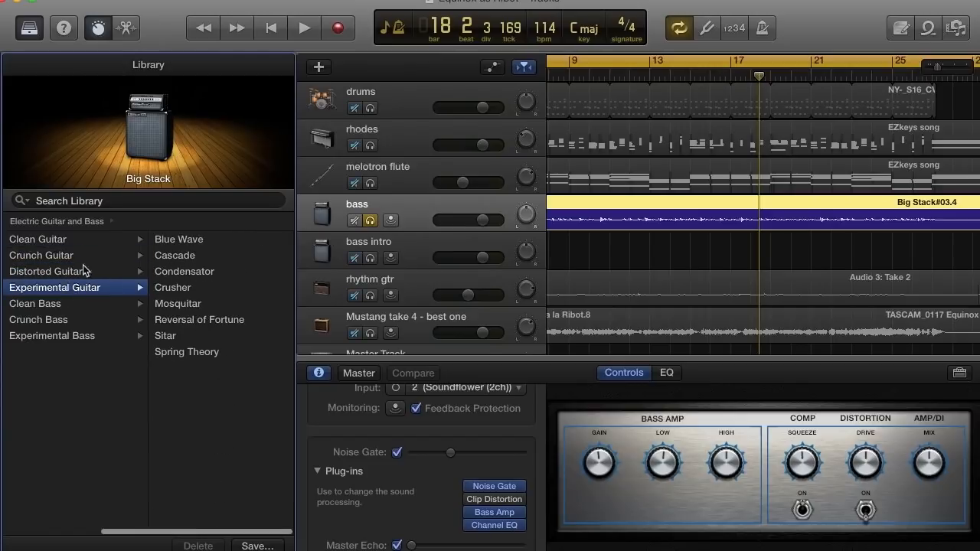
{"action": "left_click", "coordinate": [48, 223]}
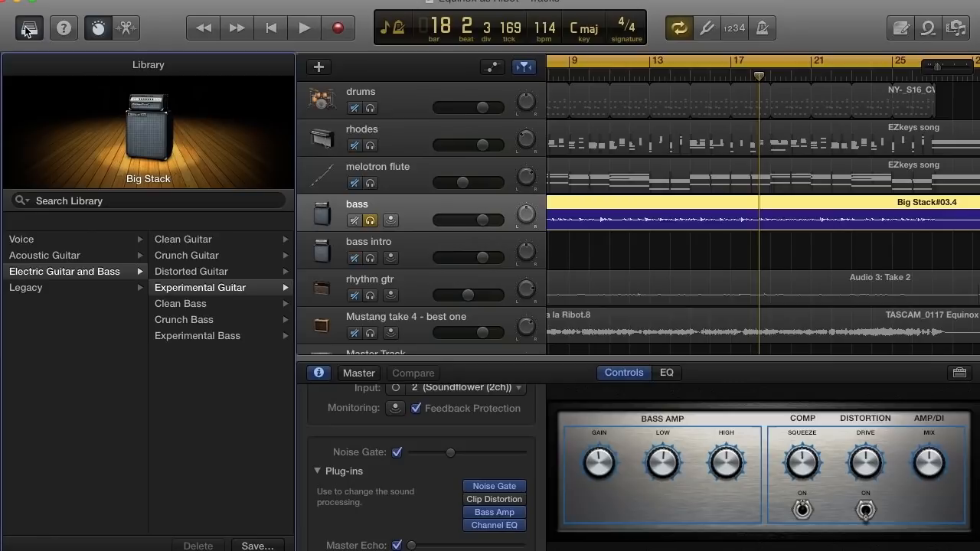
Close the Library and unsolo the bass track, bringing the start of the arrangement into view
{"action": "left_click", "coordinate": [29, 29]}
{"action": "left_click", "coordinate": [77, 221]}
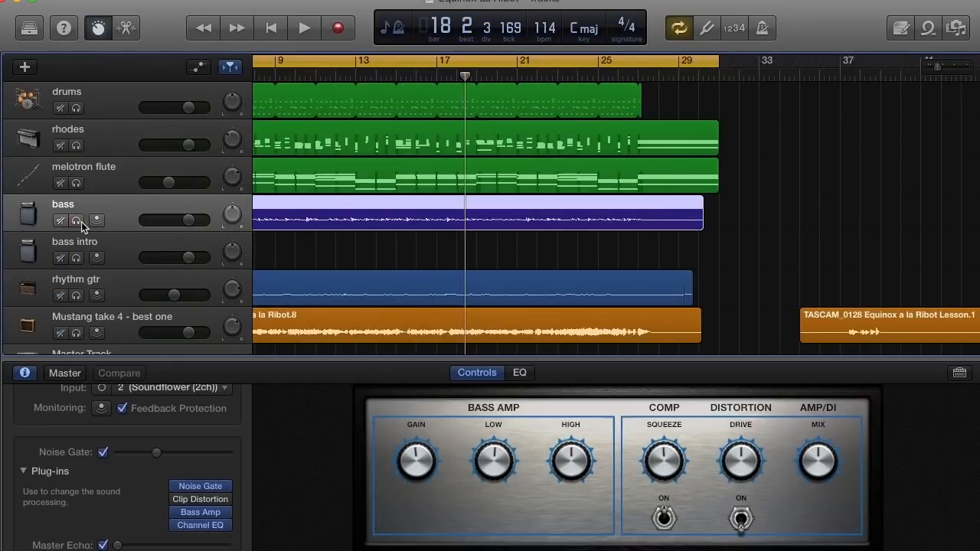
{"action": "scroll", "coordinate": [139, 240], "scroll_direction": "left", "scroll_amount": 5}
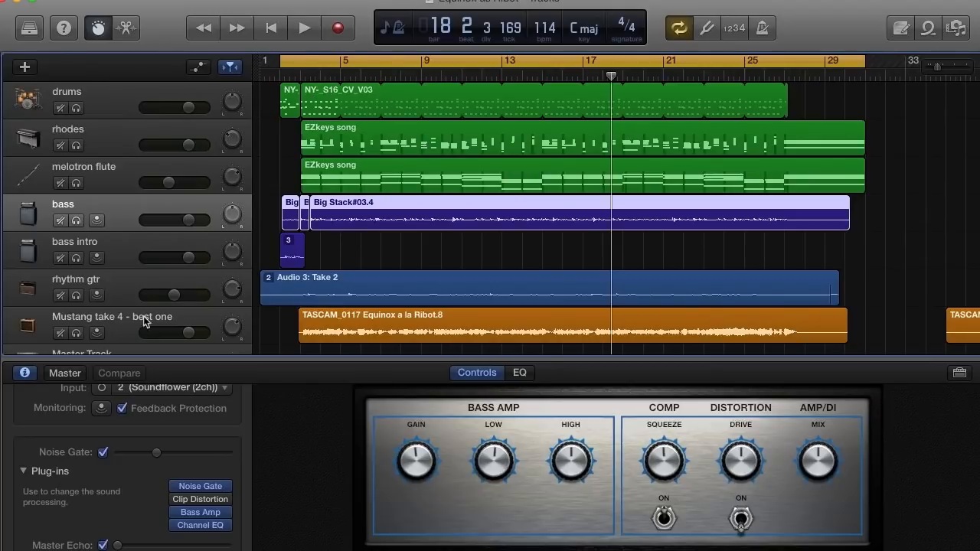
Select the rhythm gtr track, inspect its plug-in settings, and open and close the Library for it
{"action": "left_click", "coordinate": [119, 294]}
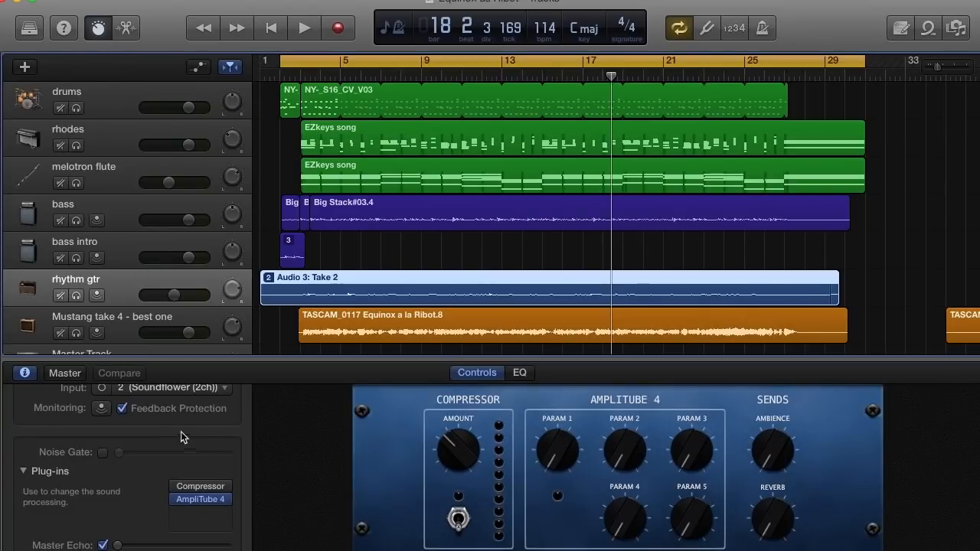
{"action": "scroll", "coordinate": [169, 425], "scroll_direction": "up", "scroll_amount": 3}
{"action": "scroll", "coordinate": [169, 425], "scroll_direction": "down", "scroll_amount": 5}
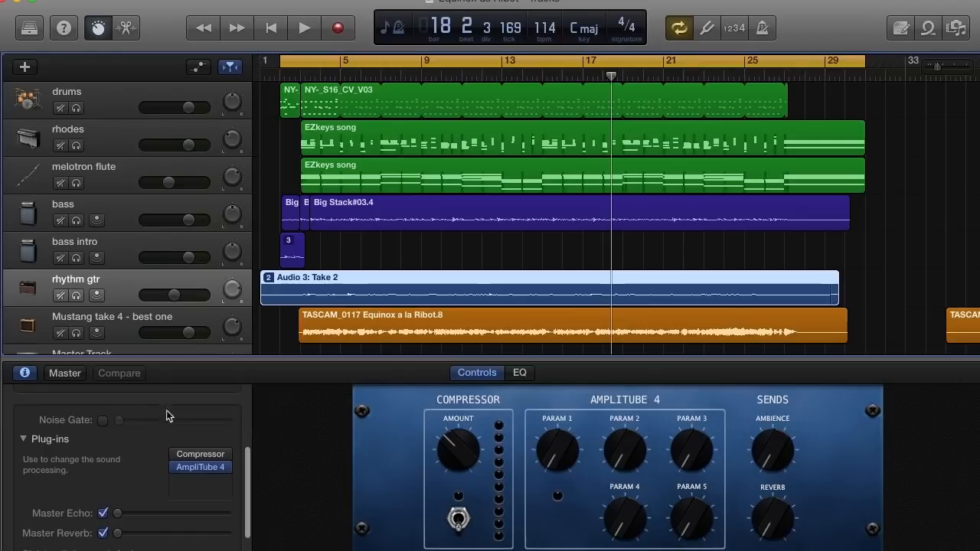
{"action": "left_click", "coordinate": [28, 28]}
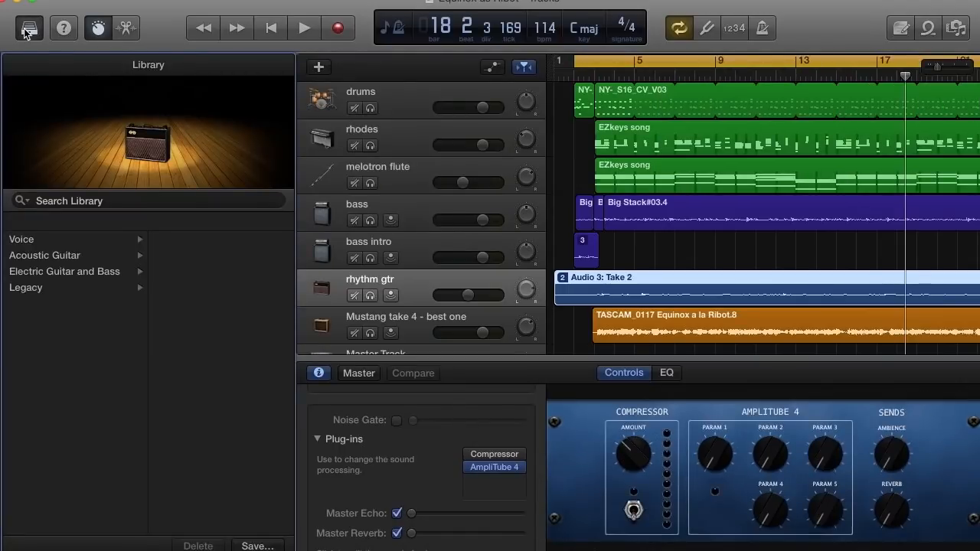
{"action": "left_click", "coordinate": [29, 28]}
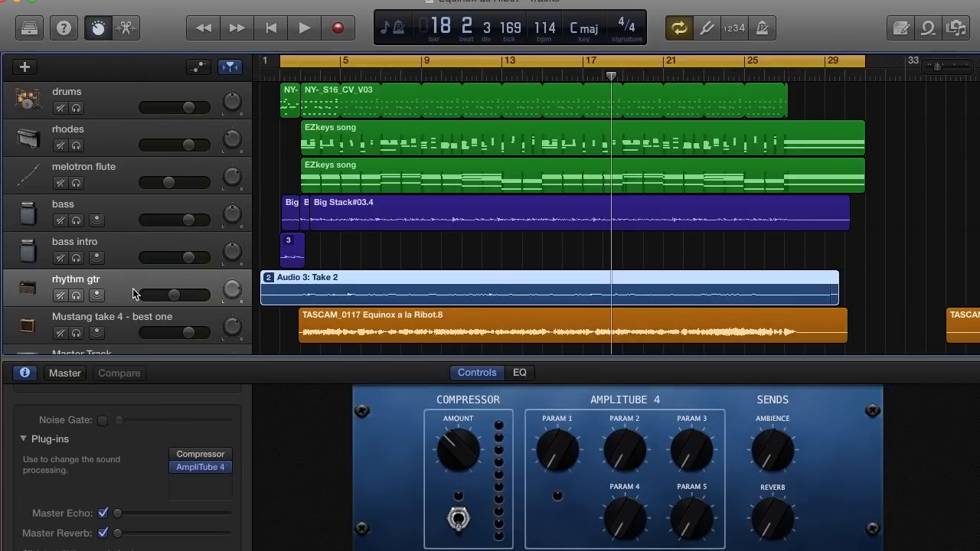
{"action": "left_click_drag", "start_coordinate": [235, 292], "coordinate": [232, 289]}
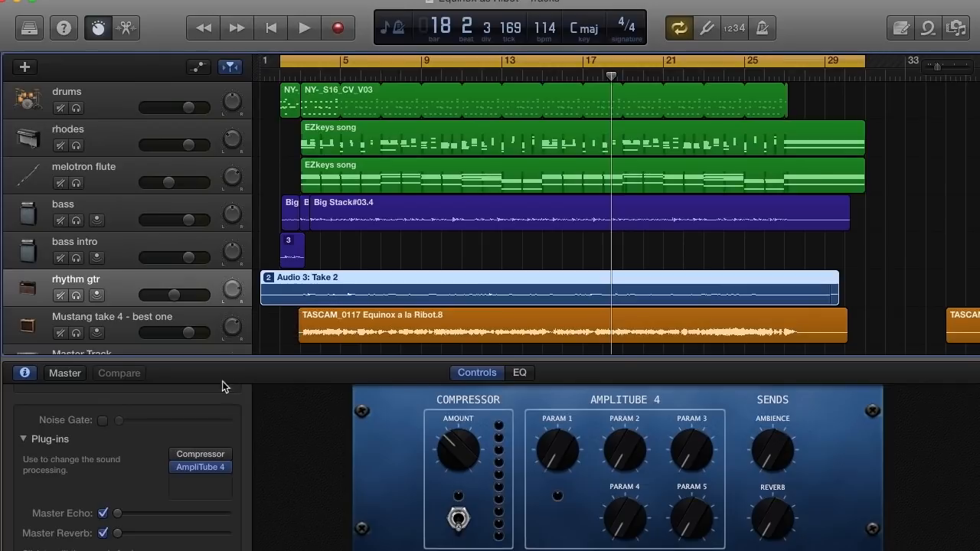
Open the AmpliTube 4 plug-in on the rhythm gtr track, solo the track and position the plug-in window clear of the transport
{"action": "left_click", "coordinate": [203, 470]}
{"action": "left_click_drag", "start_coordinate": [167, 48], "coordinate": [657, 30]}
{"action": "left_click", "coordinate": [76, 296]}
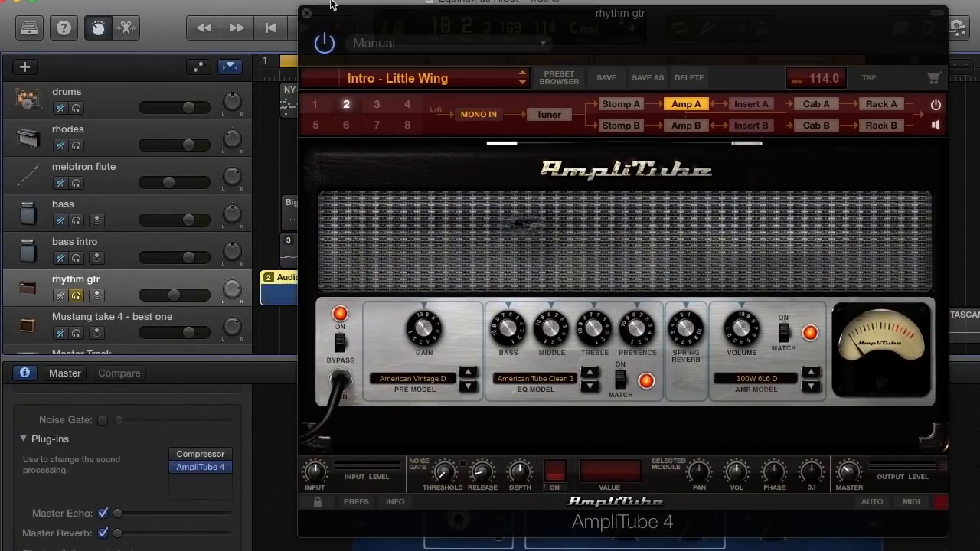
{"action": "left_click_drag", "start_coordinate": [353, 25], "coordinate": [381, 23]}
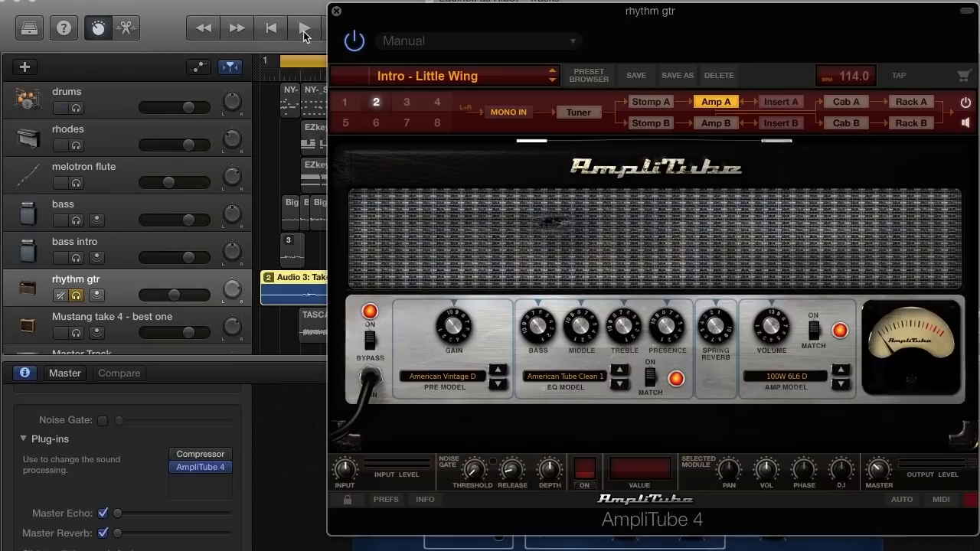
Listen to the soloed rhythm guitar through AmpliTube's Intro - Little Wing preset and stop playback
{"action": "left_click", "coordinate": [303, 31]}
{"action": "left_click_drag", "start_coordinate": [577, 26], "coordinate": [459, 31]}
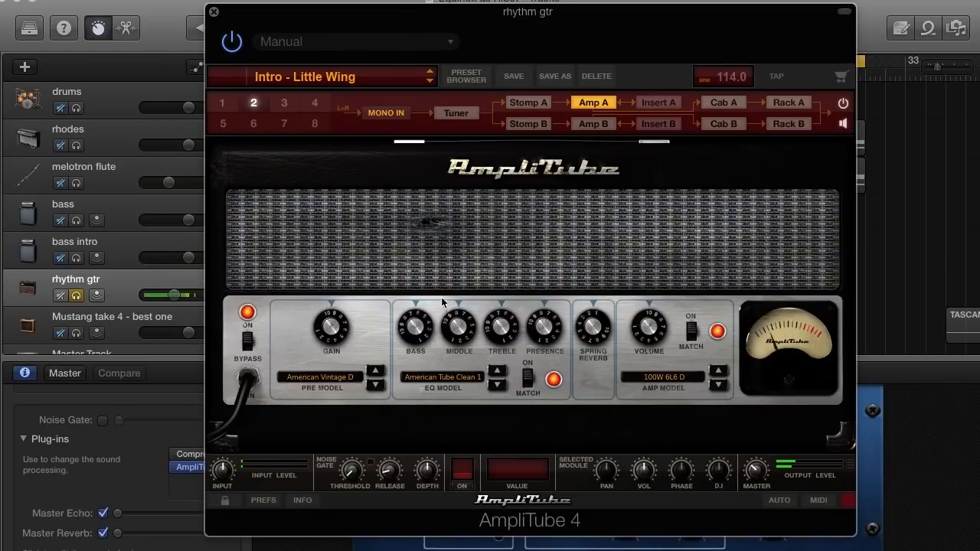
{"action": "left_click_drag", "start_coordinate": [510, 25], "coordinate": [561, 32]}
{"action": "left_click_drag", "start_coordinate": [411, 25], "coordinate": [401, 58]}
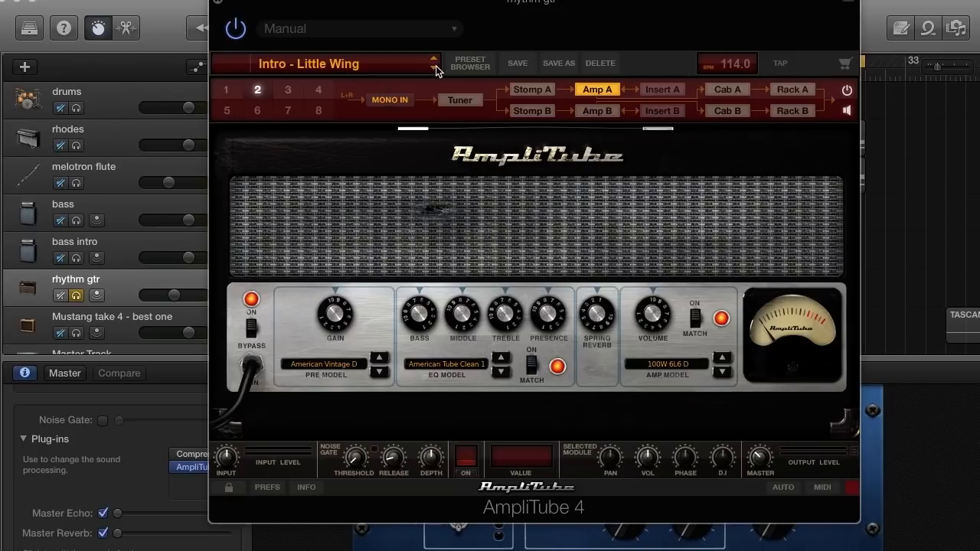
Browse the AmpliTube Jimi Hendrix discography presets down to Axis Bold As Love > Little Wing, keeping the current preset
{"action": "left_click", "coordinate": [410, 69]}
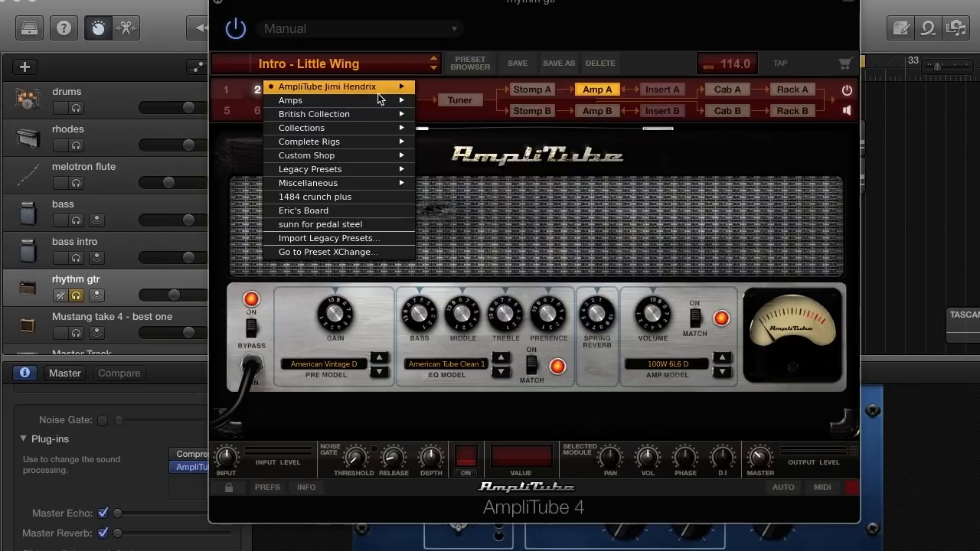
{"action": "mouse_move", "coordinate": [379, 94]}
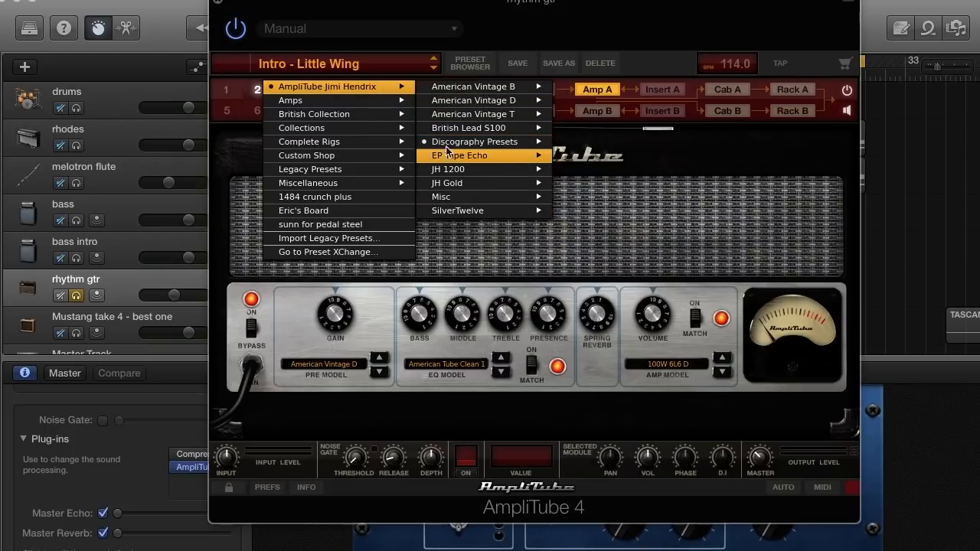
{"action": "mouse_move", "coordinate": [449, 145]}
{"action": "mouse_move", "coordinate": [571, 146]}
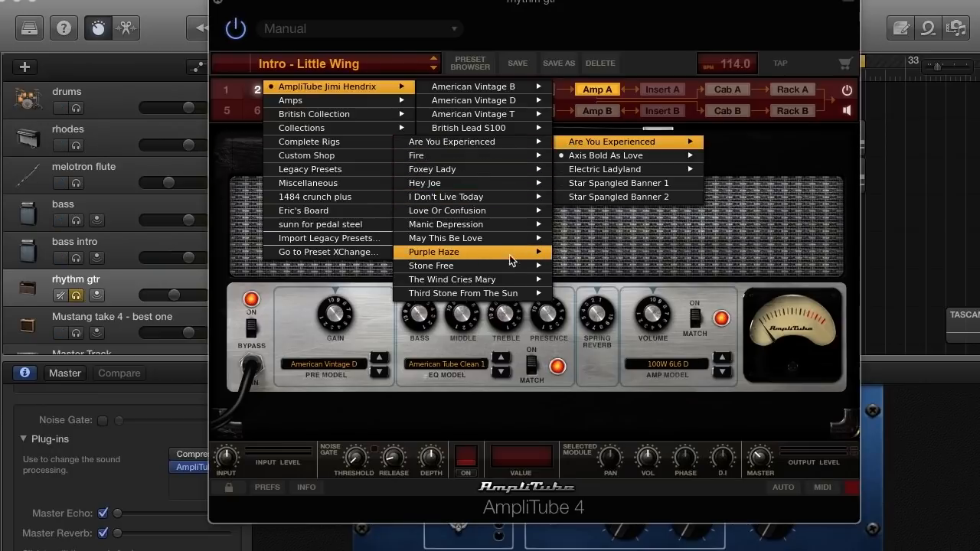
{"action": "mouse_move", "coordinate": [693, 157]}
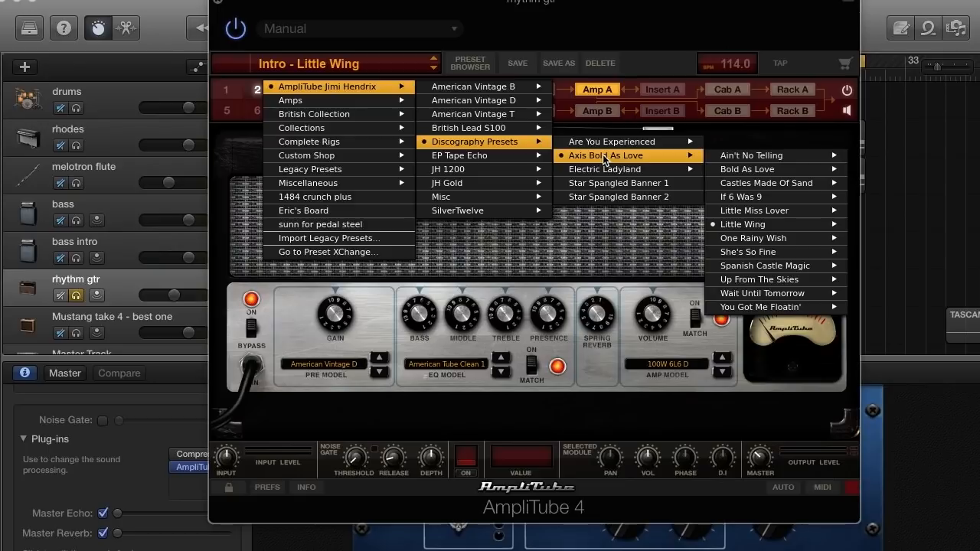
{"action": "mouse_move", "coordinate": [768, 223]}
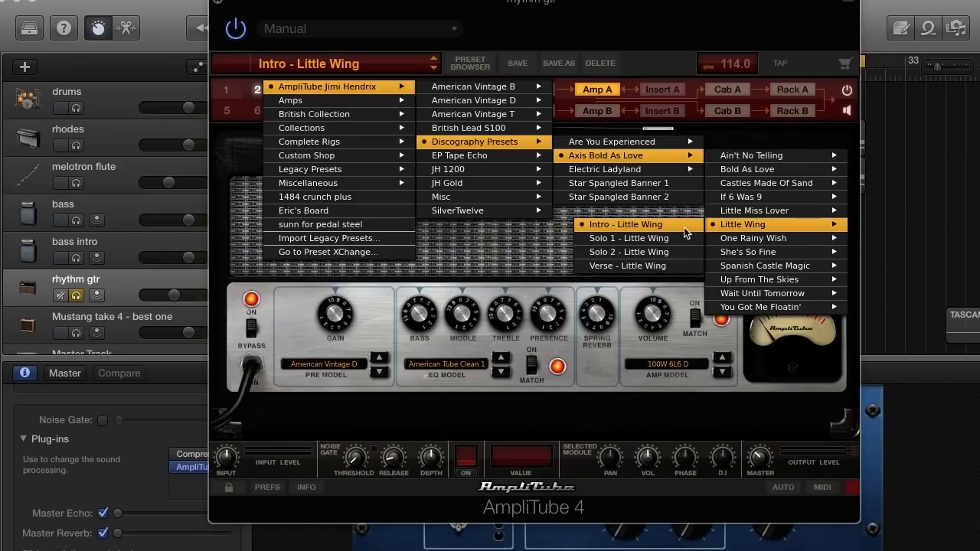
{"action": "left_click", "coordinate": [529, 238]}
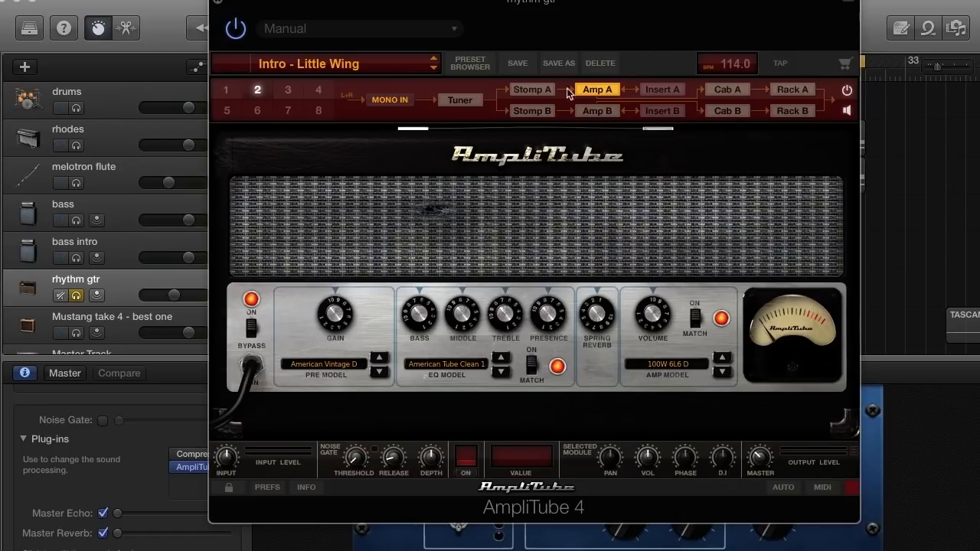
Show the Stomp A pedals, switch on the EP Tape Echo and start playback of the rhythm guitar
{"action": "left_click", "coordinate": [532, 90]}
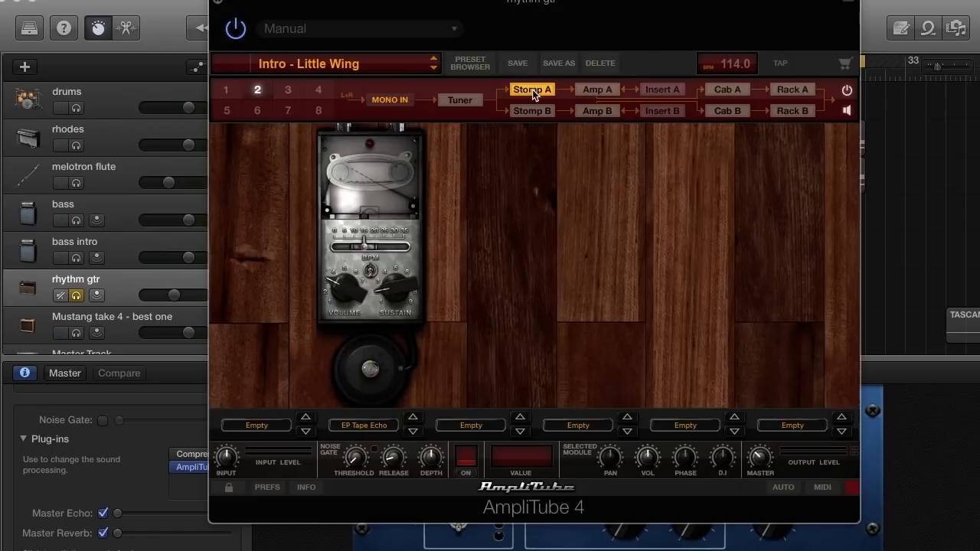
{"action": "left_click", "coordinate": [369, 370]}
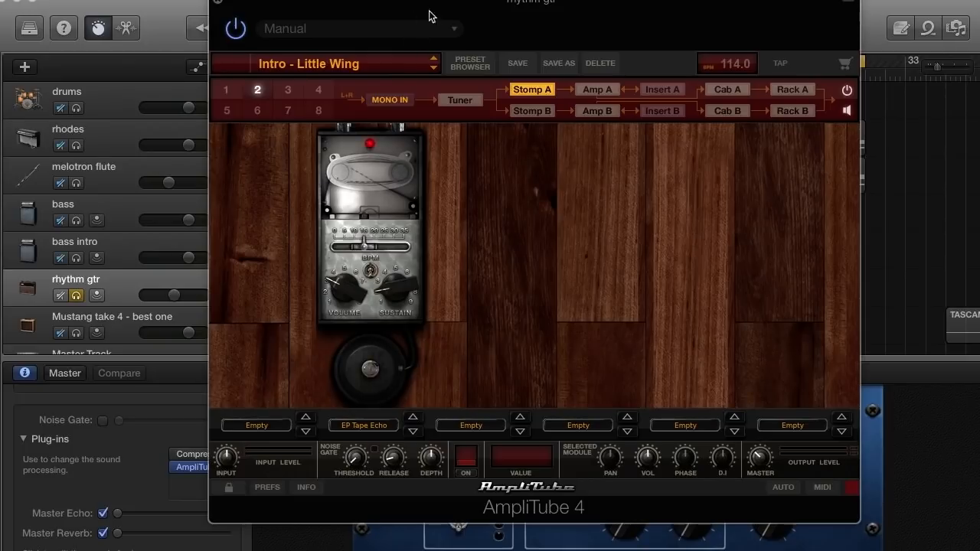
{"action": "left_click_drag", "start_coordinate": [468, 14], "coordinate": [580, 16]}
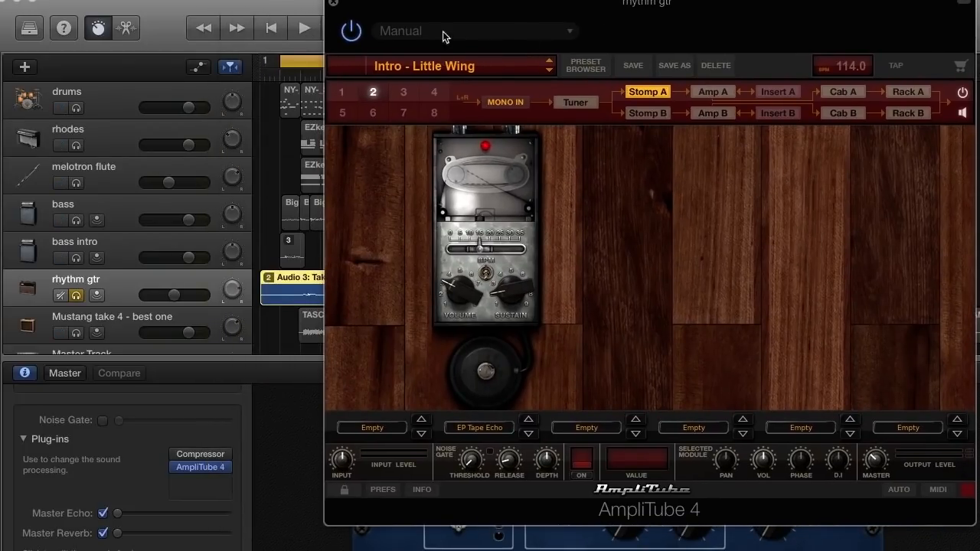
{"action": "left_click", "coordinate": [304, 28]}
{"action": "left_click_drag", "start_coordinate": [656, 33], "coordinate": [616, 52]}
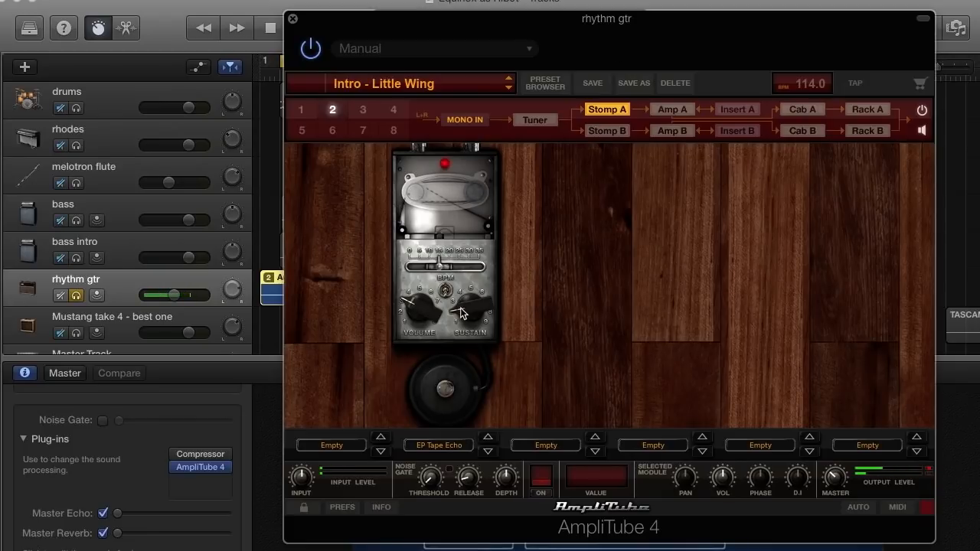
Raise the EP Tape Echo's sustain and set its volume to 4.4 during playback, and switch the pedal off
{"action": "left_click_drag", "start_coordinate": [460, 308], "coordinate": [488, 333]}
{"action": "left_click_drag", "start_coordinate": [416, 313], "coordinate": [405, 300]}
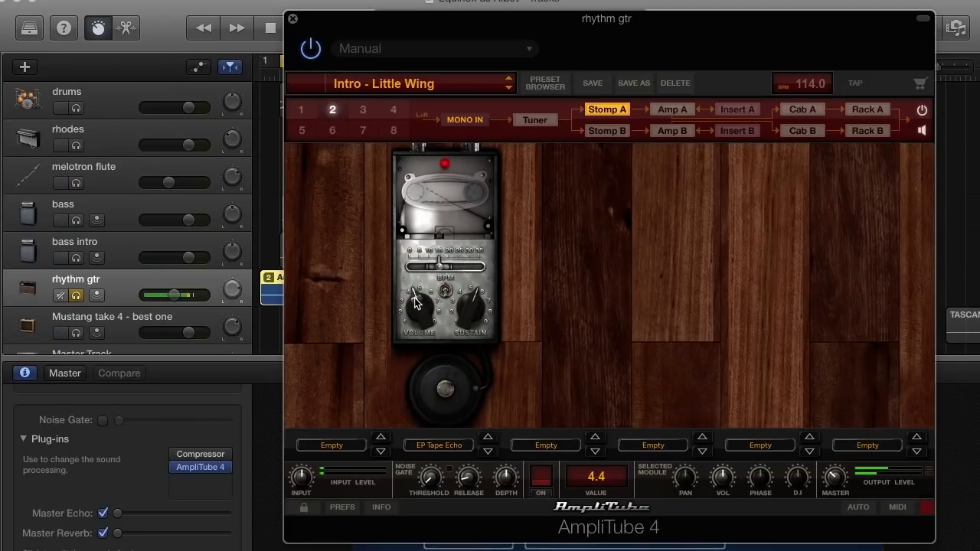
{"action": "left_click", "coordinate": [444, 389]}
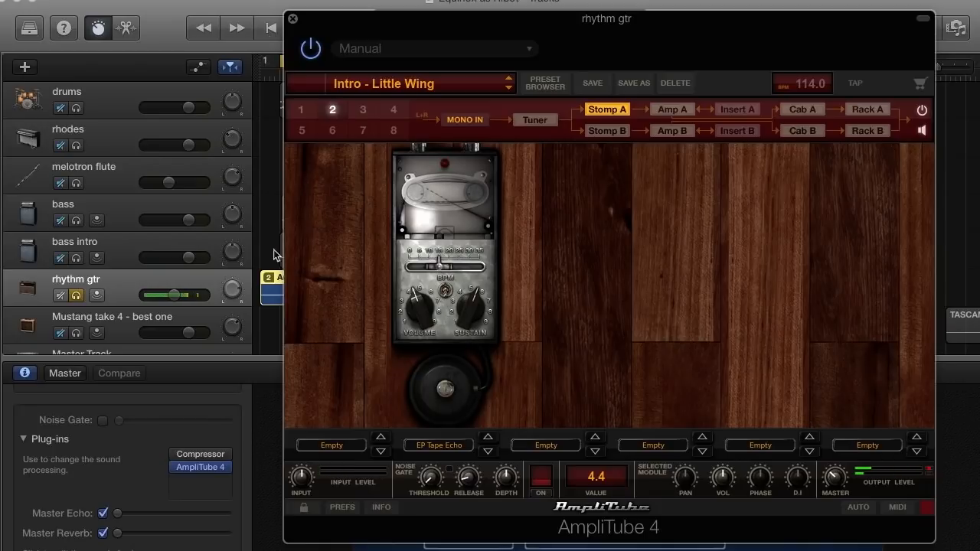
View the Amp A module, try to open Insert A, and dismiss the purchase notice
{"action": "left_click", "coordinate": [670, 108]}
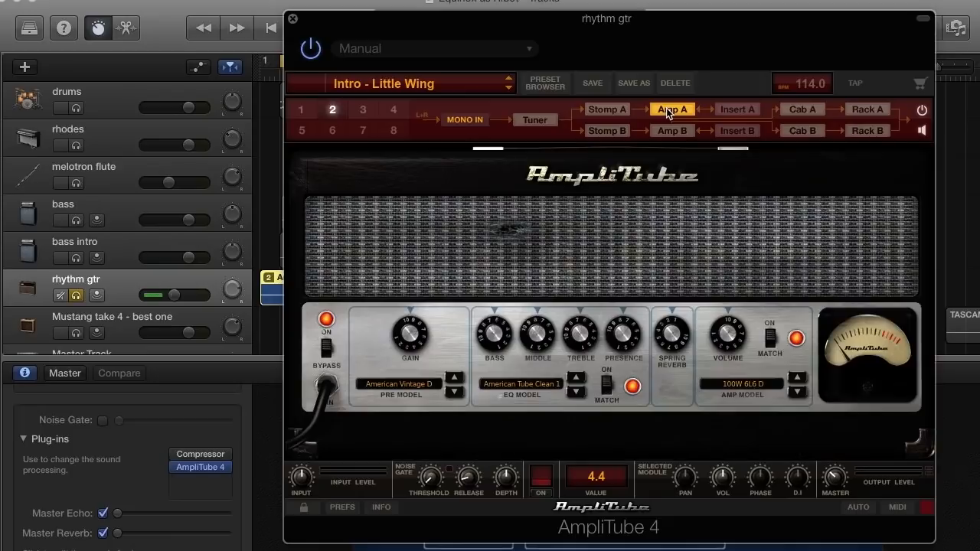
{"action": "left_click", "coordinate": [728, 109]}
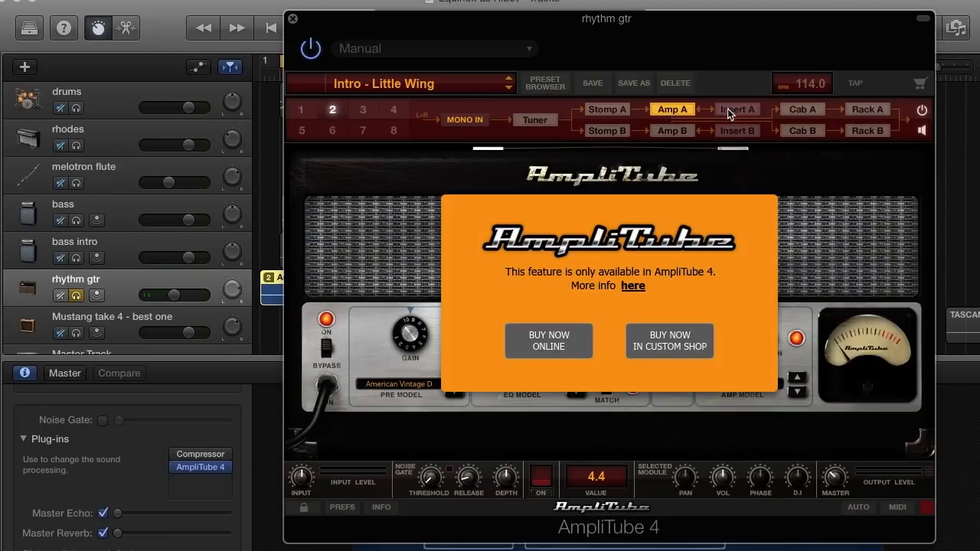
{"action": "left_click", "coordinate": [775, 181]}
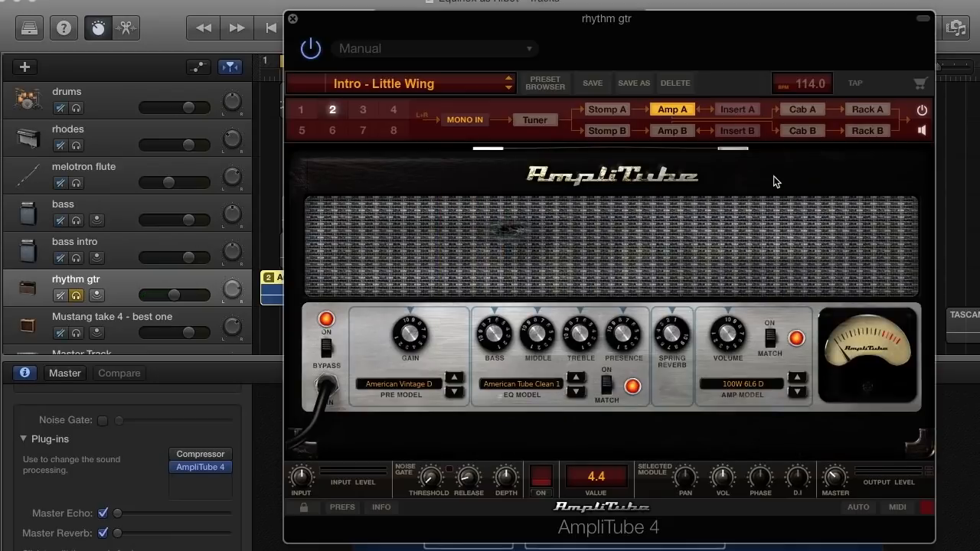
Open the Cab A module, view the cabinet in its room, and change the mic model to Dynamic 57
{"action": "left_click", "coordinate": [800, 109]}
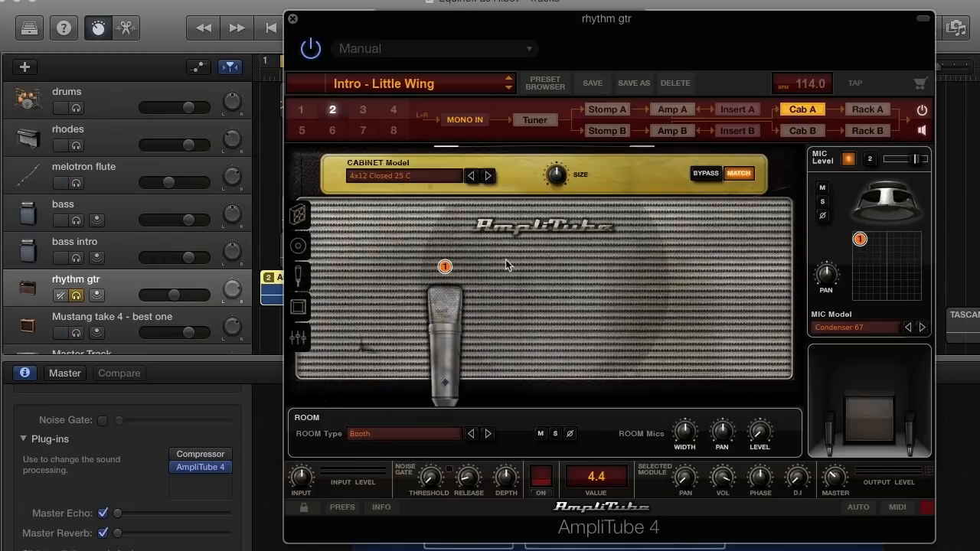
{"action": "left_click", "coordinate": [296, 221]}
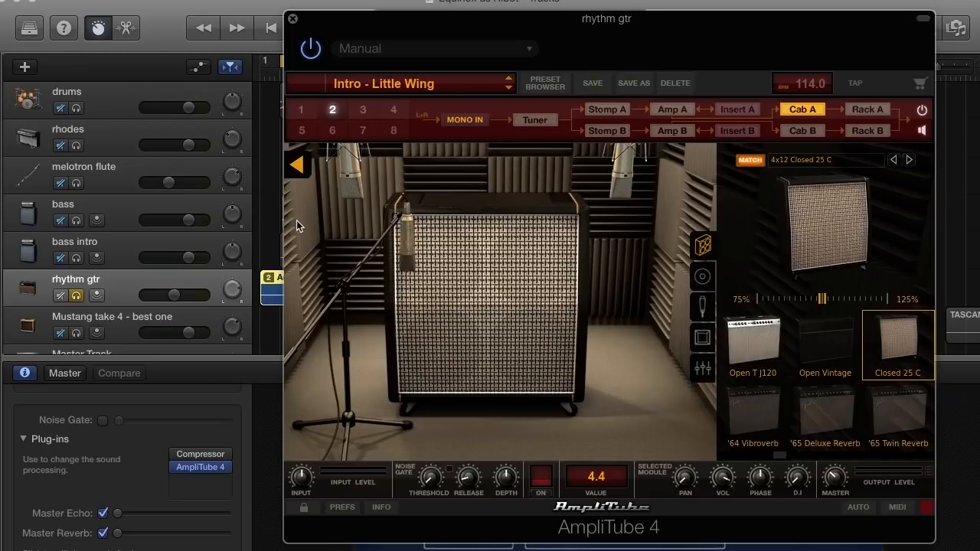
{"action": "left_click", "coordinate": [292, 165]}
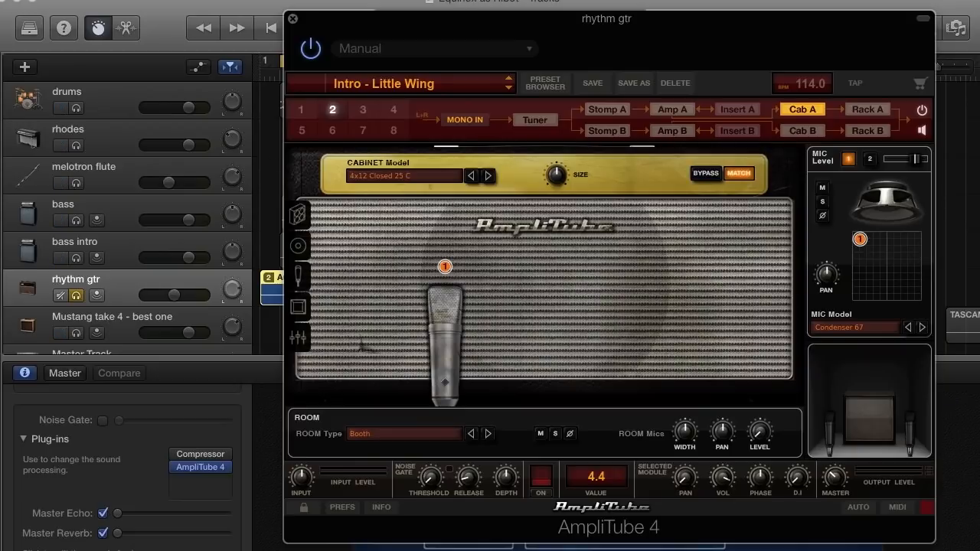
{"action": "left_click", "coordinate": [908, 327]}
{"action": "left_click", "coordinate": [908, 327]}
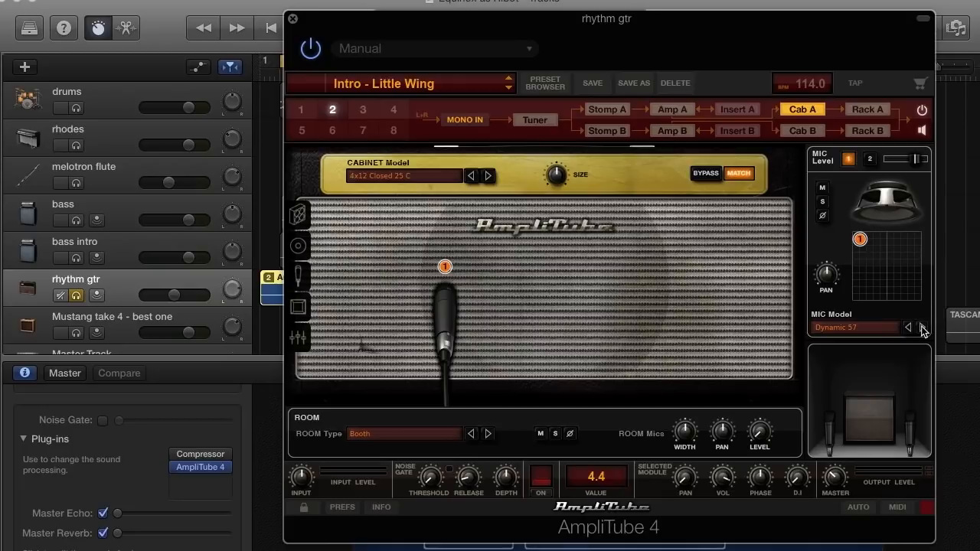
Step through Cab A's mic models past Condenser 87 and settle on Ribbon 160
{"action": "left_click", "coordinate": [922, 328]}
{"action": "left_click", "coordinate": [923, 328]}
{"action": "left_click", "coordinate": [922, 328]}
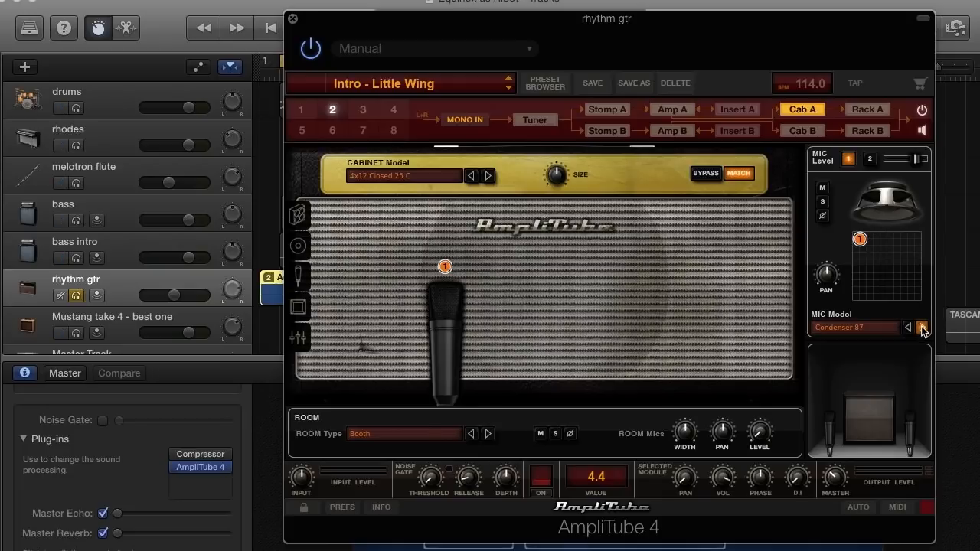
{"action": "left_click", "coordinate": [923, 327]}
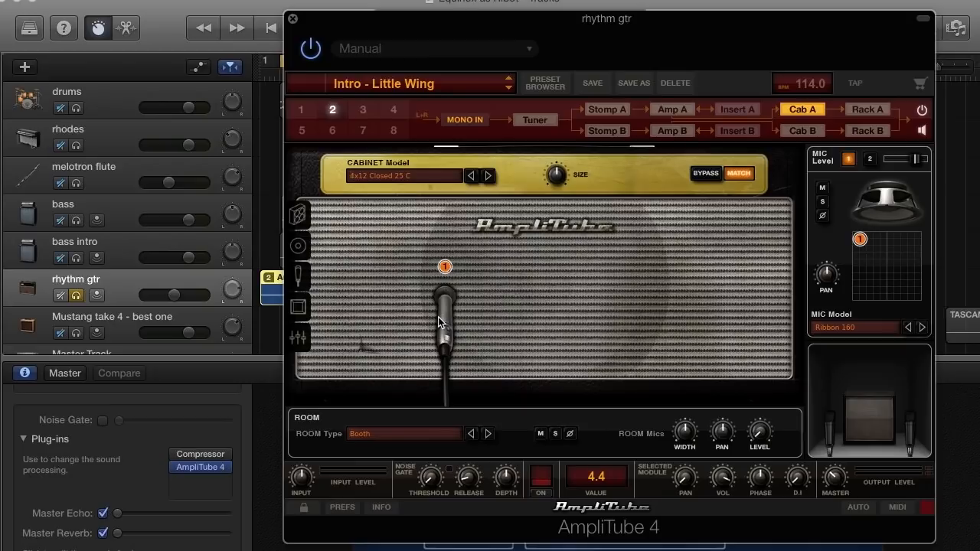
Change Cab A's cabinet model to 4x12 HiAmp, passing through 4x12 Closed J120 and 4x12 Closed Vintage1
{"action": "left_click", "coordinate": [487, 175]}
{"action": "left_click", "coordinate": [487, 175]}
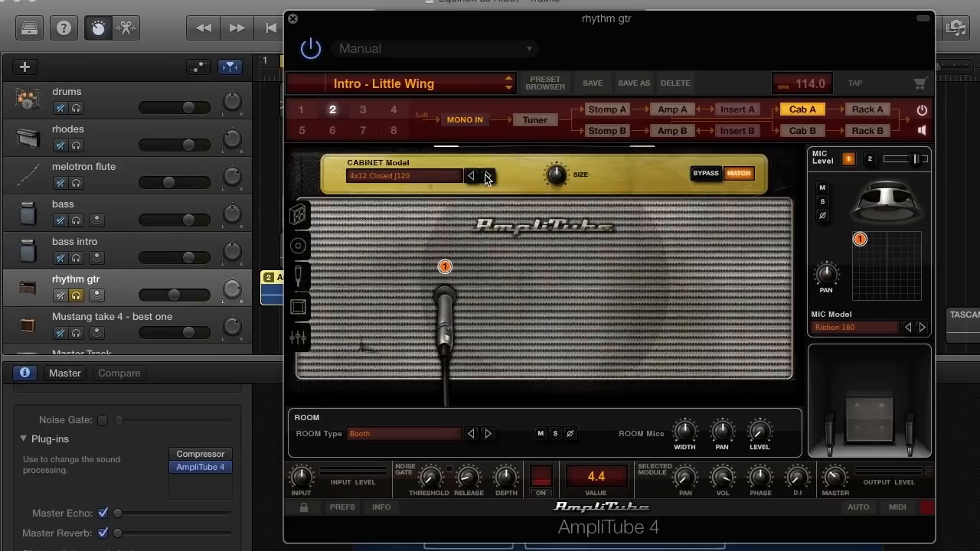
{"action": "left_click", "coordinate": [487, 175]}
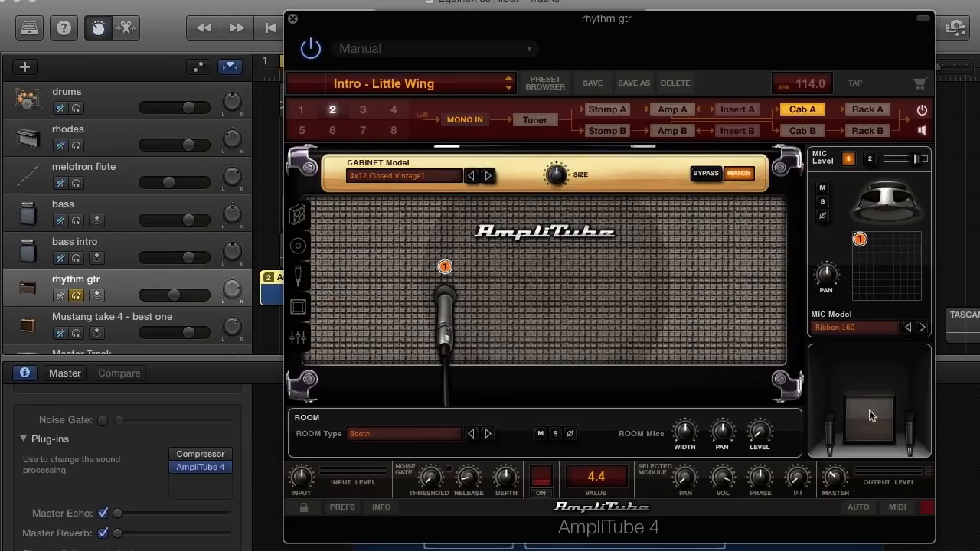
{"action": "left_click", "coordinate": [487, 176]}
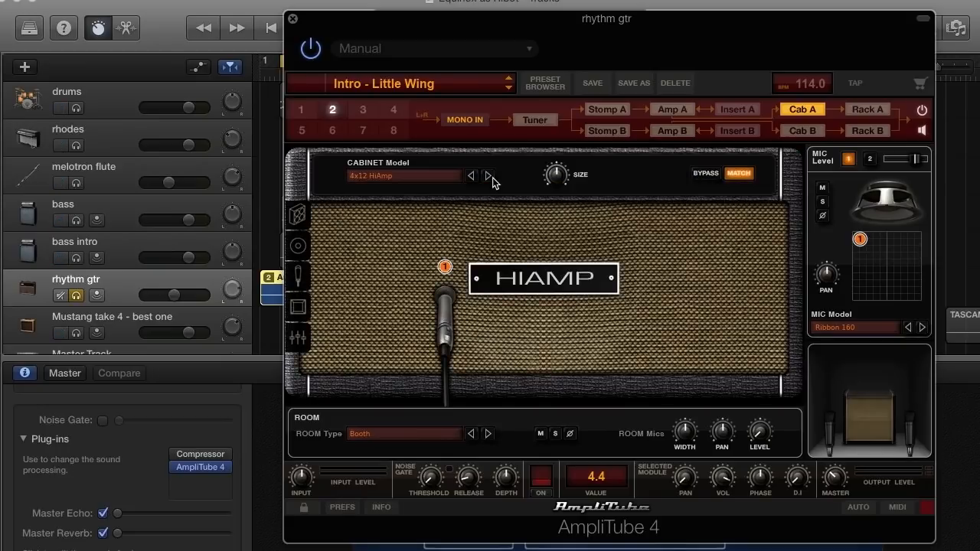
View the HiAmp cabinet in its room and start playback of the rhythm guitar, keeping the plug-in window in view
{"action": "left_click", "coordinate": [306, 216]}
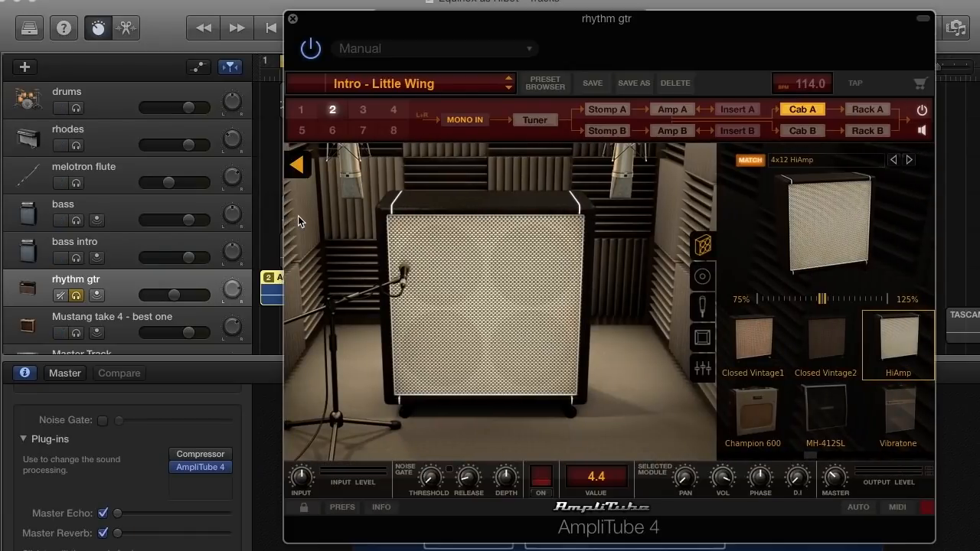
{"action": "left_click_drag", "start_coordinate": [431, 26], "coordinate": [510, 24]}
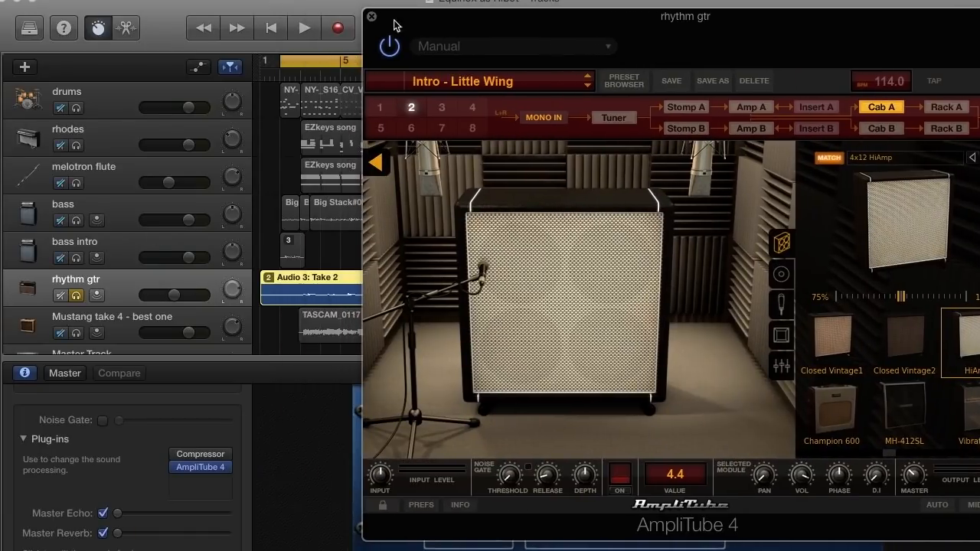
{"action": "left_click", "coordinate": [305, 29]}
{"action": "left_click_drag", "start_coordinate": [586, 33], "coordinate": [540, 34]}
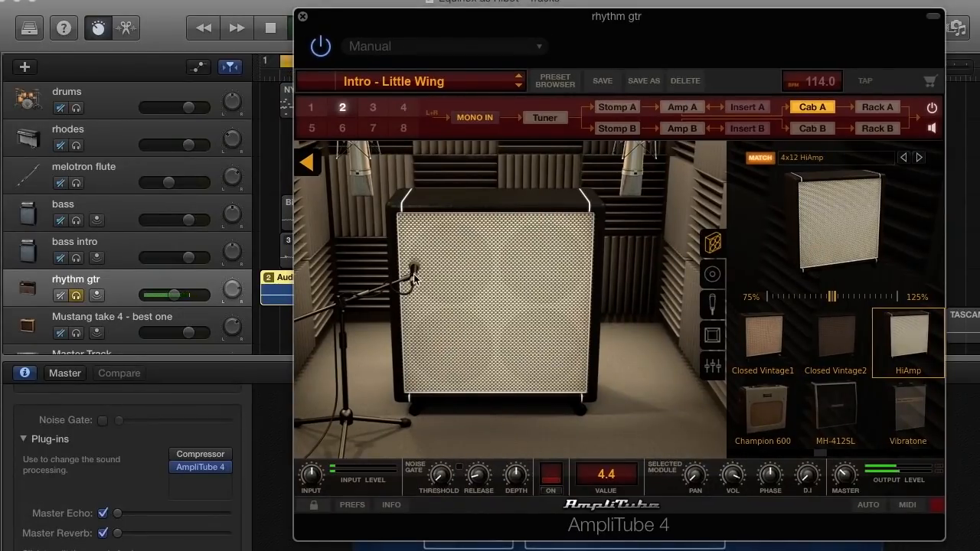
Return to the front view of the HiAmp cabinet to reposition its mic, and close the plug-in window and stop playback
{"action": "left_click", "coordinate": [307, 162]}
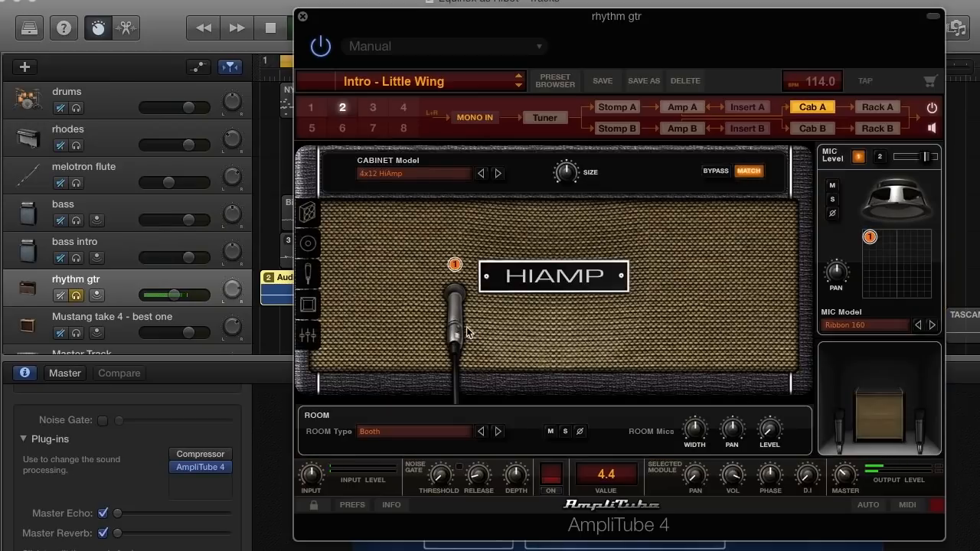
{"action": "left_click_drag", "start_coordinate": [457, 305], "coordinate": [450, 281]}
{"action": "left_click", "coordinate": [304, 20]}
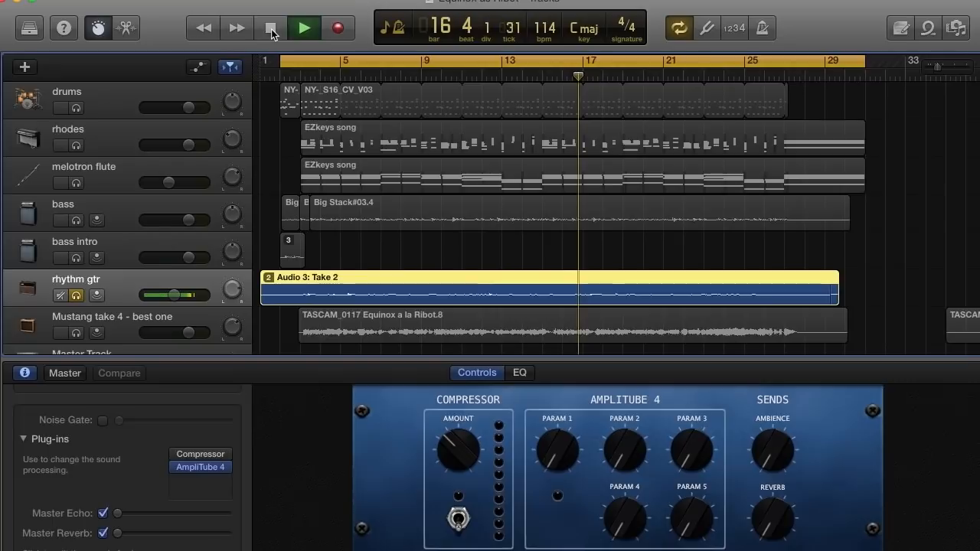
{"action": "left_click", "coordinate": [271, 29]}
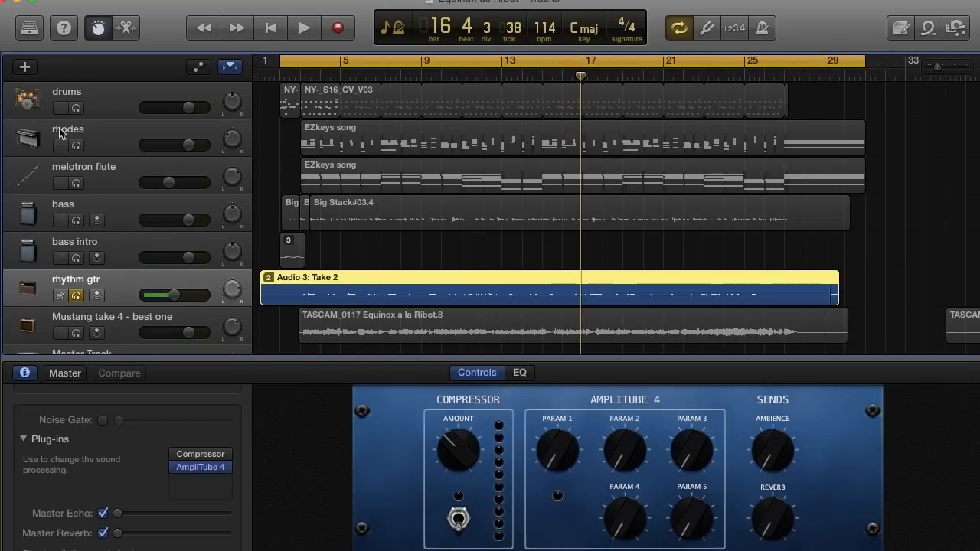
Turn off solo on the rhythm gtr track and look over the rest of the arrangement
{"action": "scroll", "coordinate": [163, 269], "scroll_direction": "down", "scroll_amount": 1}
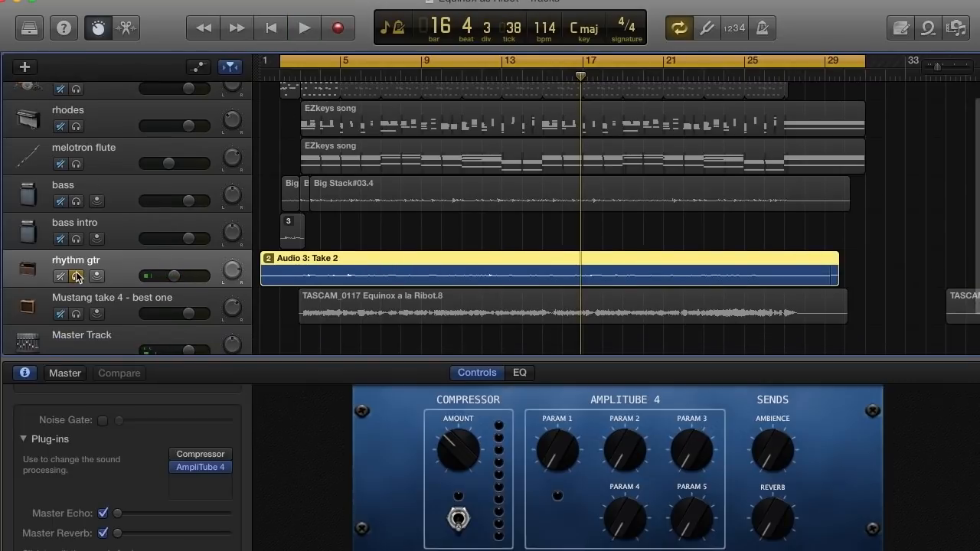
{"action": "left_click", "coordinate": [76, 276]}
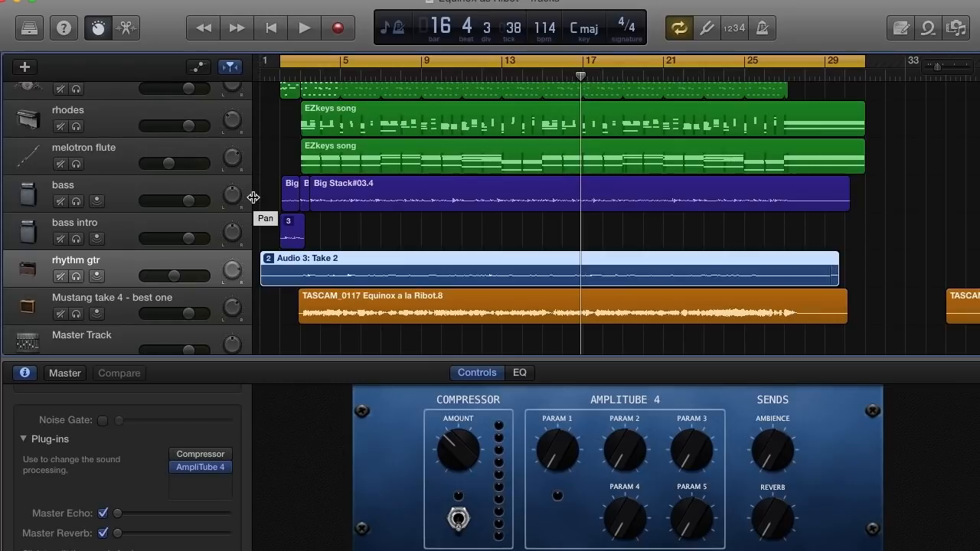
{"action": "scroll", "coordinate": [253, 197], "scroll_direction": "right", "scroll_amount": 10}
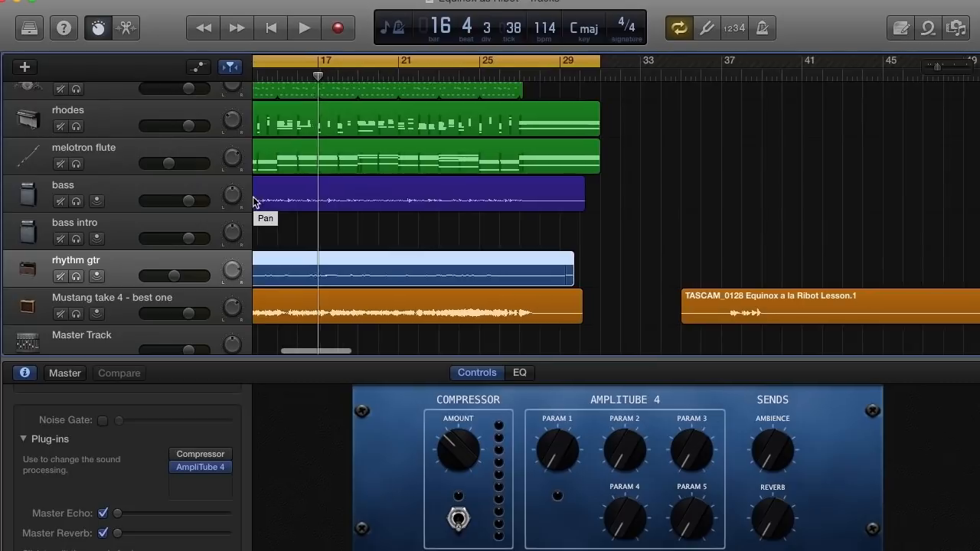
{"action": "scroll", "coordinate": [467, 245], "scroll_direction": "left", "scroll_amount": 10}
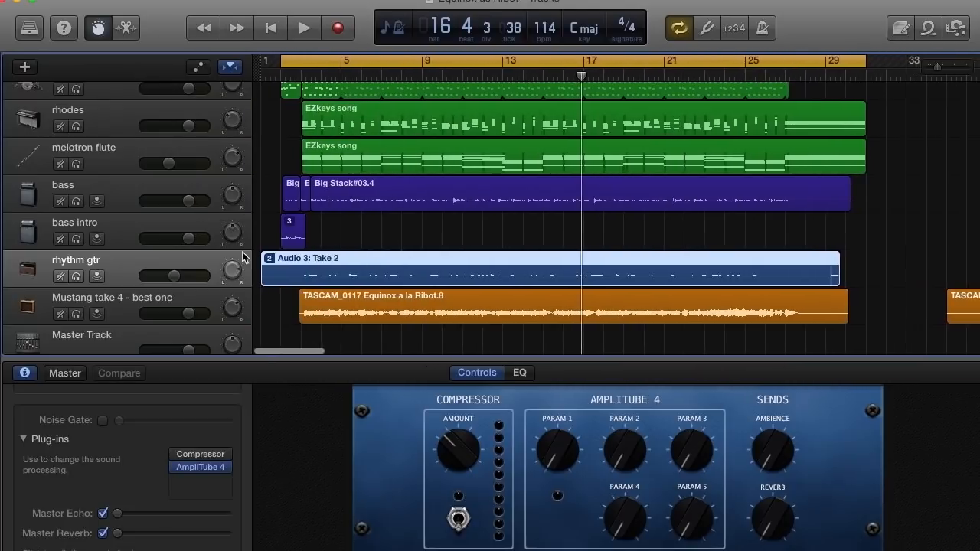
Solo the Mustang take 4 track and audition it with the cycle range starting just before bar 3
{"action": "left_click", "coordinate": [65, 316]}
{"action": "left_click", "coordinate": [77, 314]}
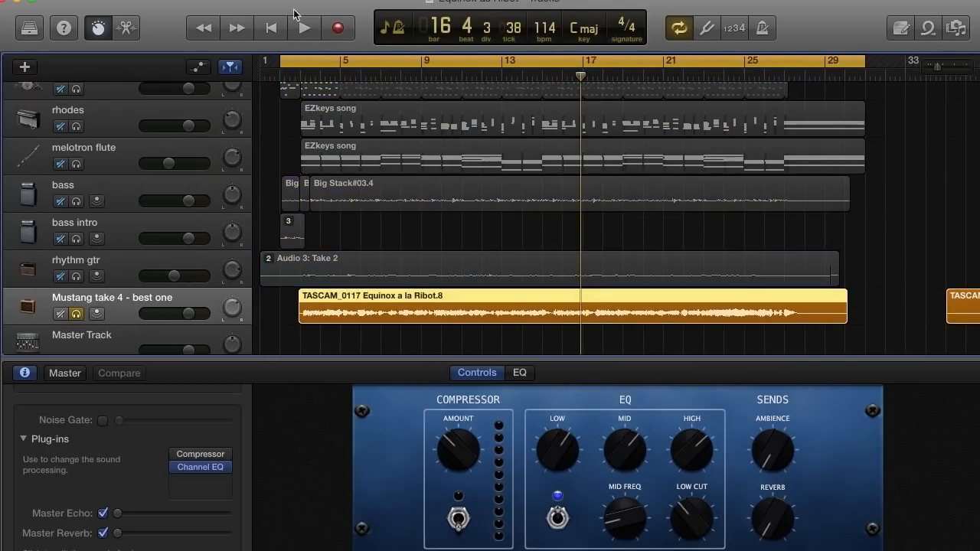
{"action": "left_click_drag", "start_coordinate": [281, 61], "coordinate": [297, 61]}
{"action": "left_click", "coordinate": [299, 30]}
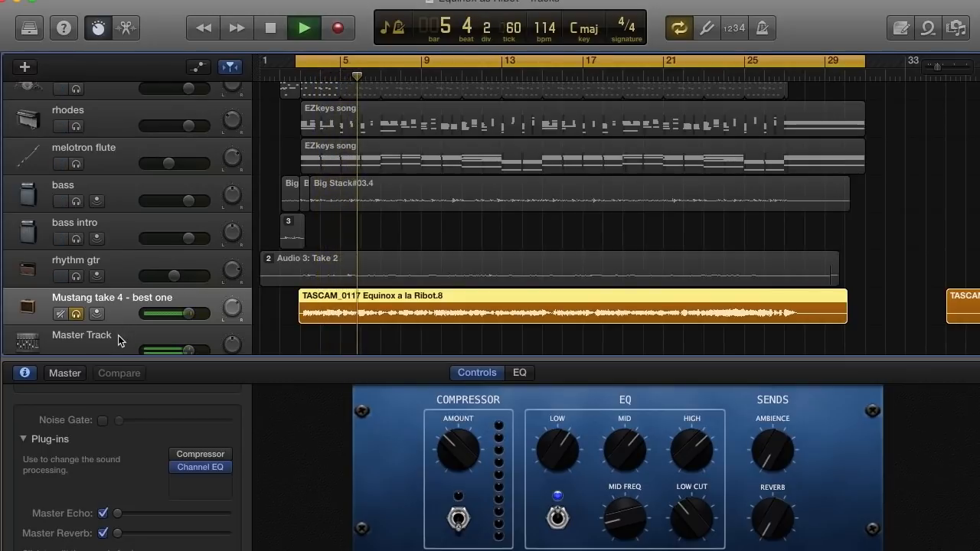
{"action": "left_click", "coordinate": [271, 28]}
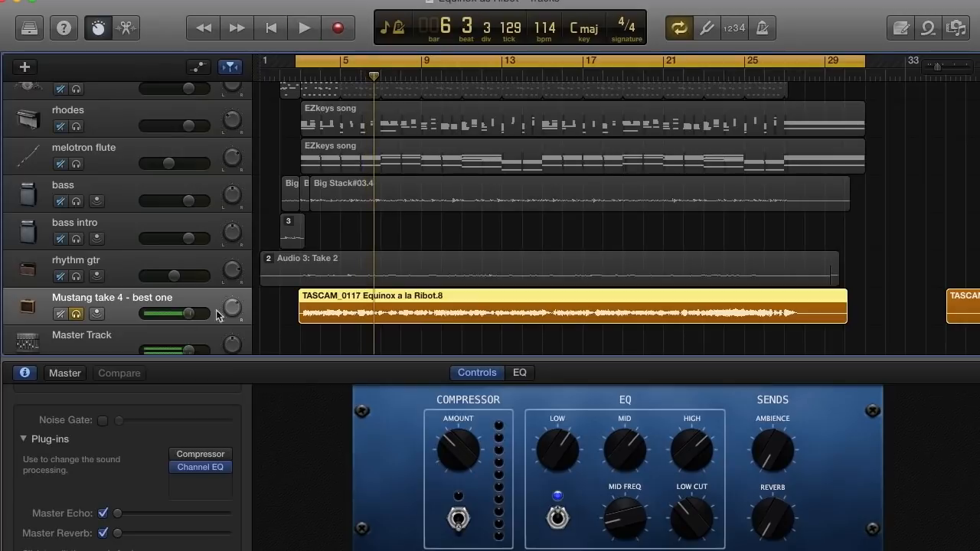
Look over the Mustang take 4 track's recording settings and open its Channel EQ plug-in
{"action": "left_click", "coordinate": [101, 29]}
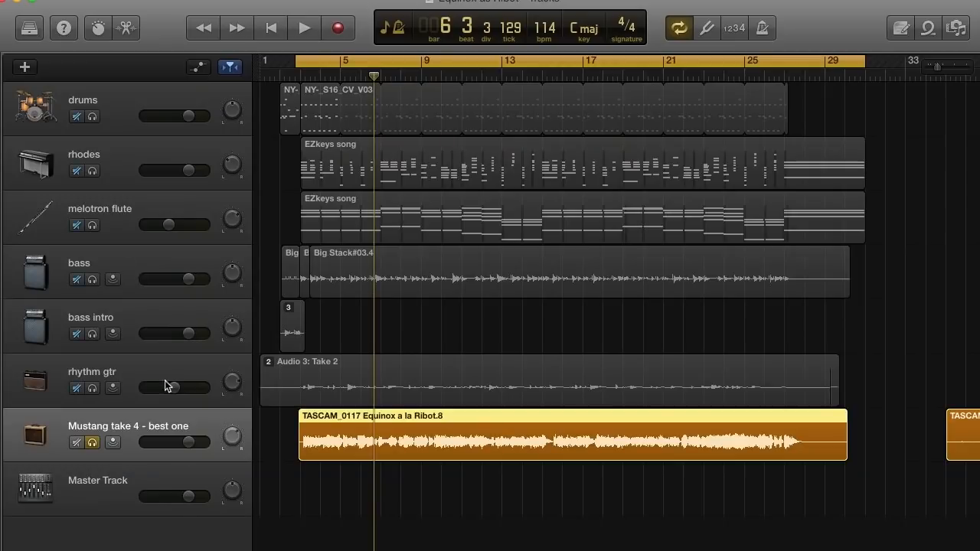
{"action": "left_click", "coordinate": [93, 31]}
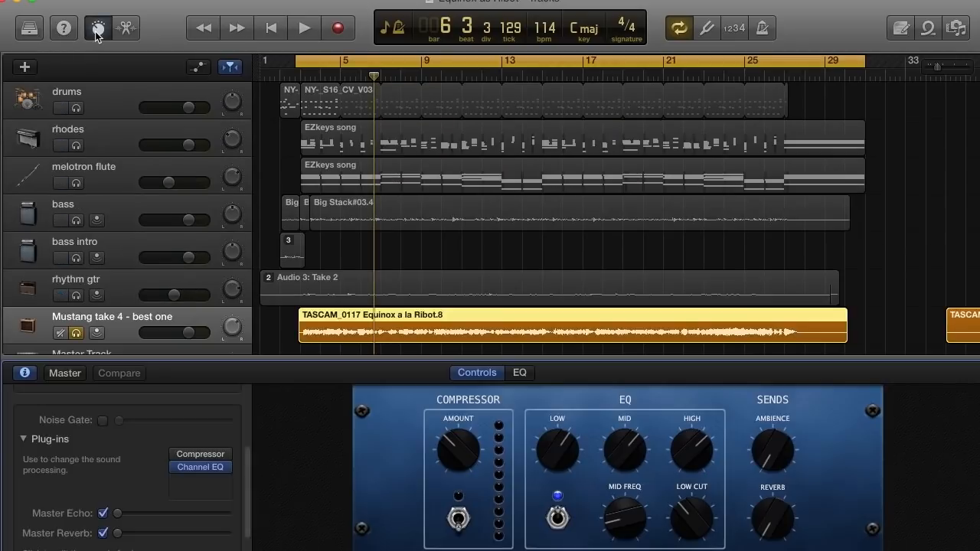
{"action": "scroll", "coordinate": [200, 418], "scroll_direction": "up", "scroll_amount": 5}
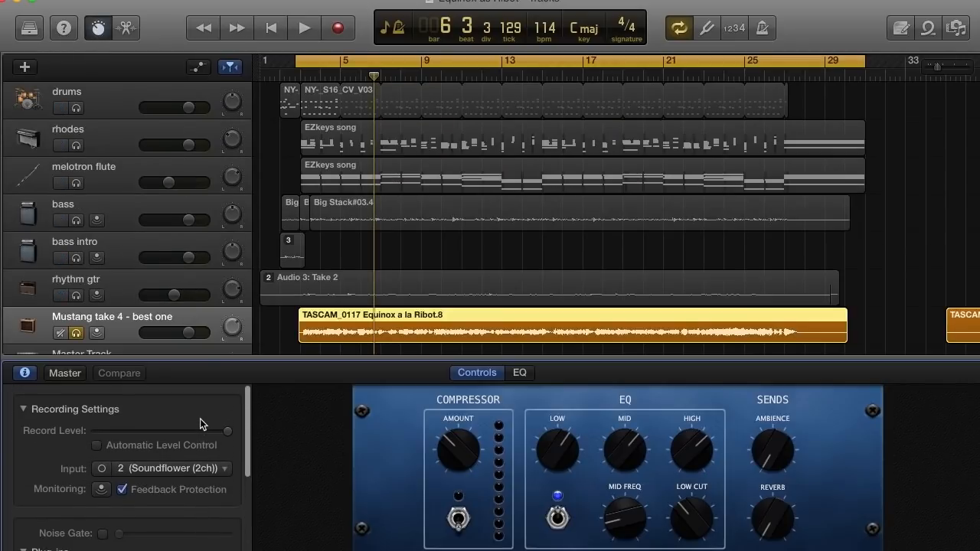
{"action": "scroll", "coordinate": [200, 418], "scroll_direction": "down", "scroll_amount": 5}
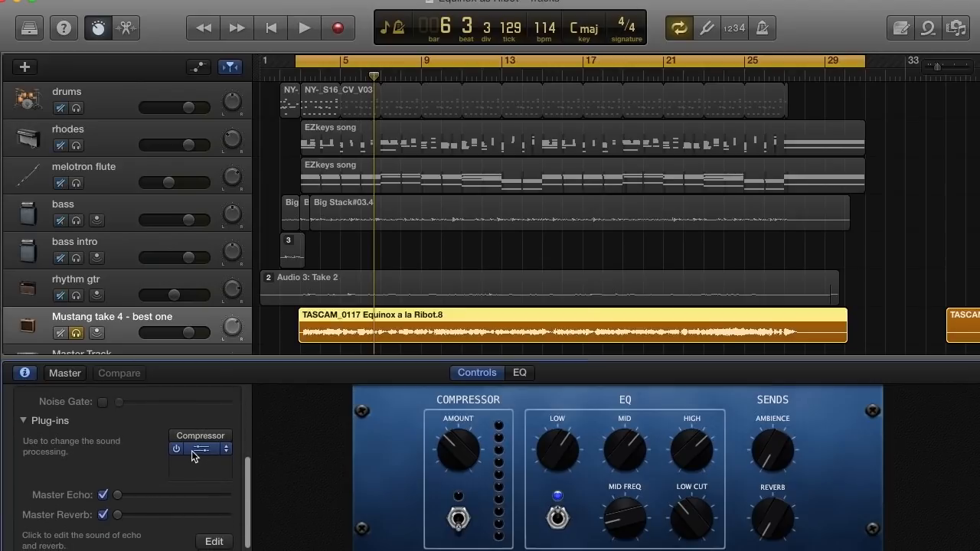
{"action": "left_click", "coordinate": [191, 451]}
{"action": "left_click_drag", "start_coordinate": [137, 62], "coordinate": [462, 37]}
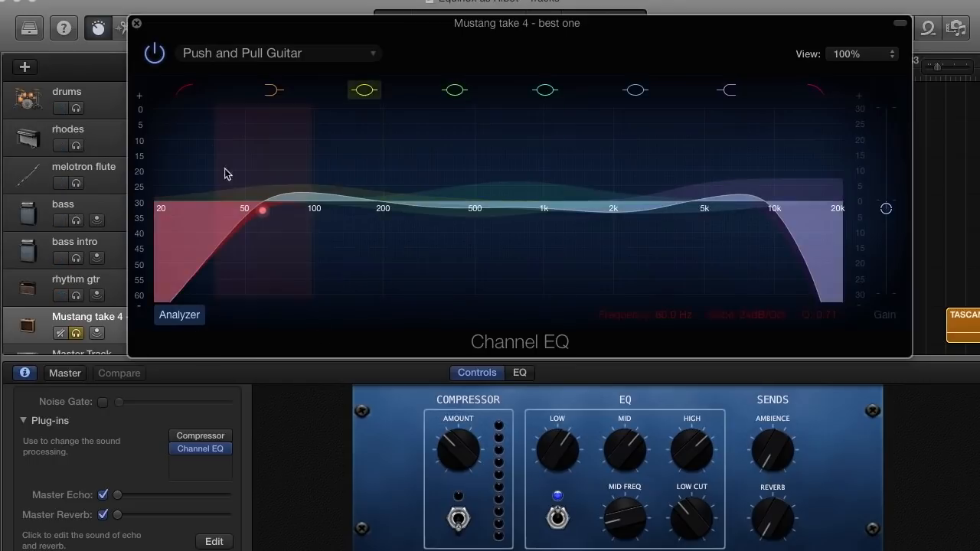
Compare the soloed lead guitar with Channel EQ bypassed and switched back on during playback, with the analyzer running
{"action": "left_click", "coordinate": [154, 53]}
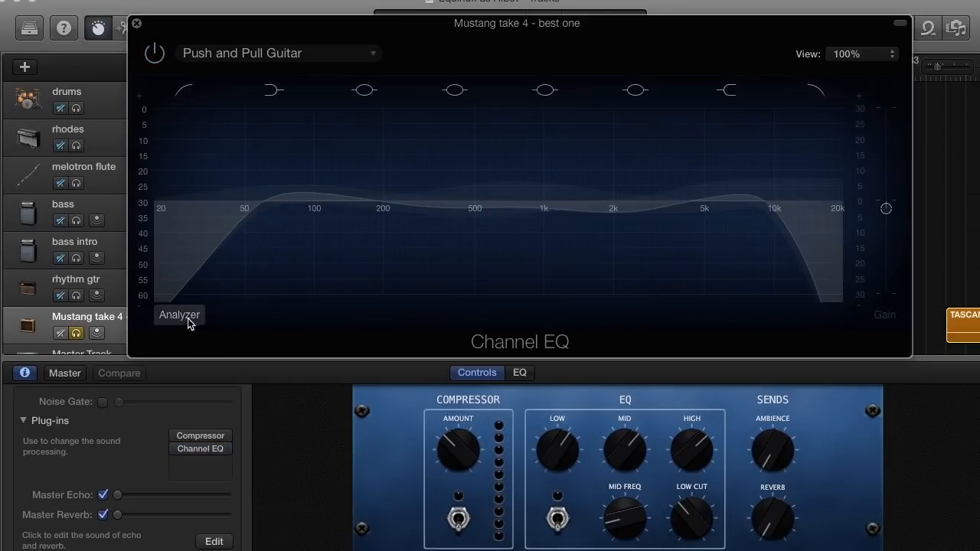
{"action": "left_click_drag", "start_coordinate": [465, 61], "coordinate": [468, 216]}
{"action": "left_click", "coordinate": [304, 27]}
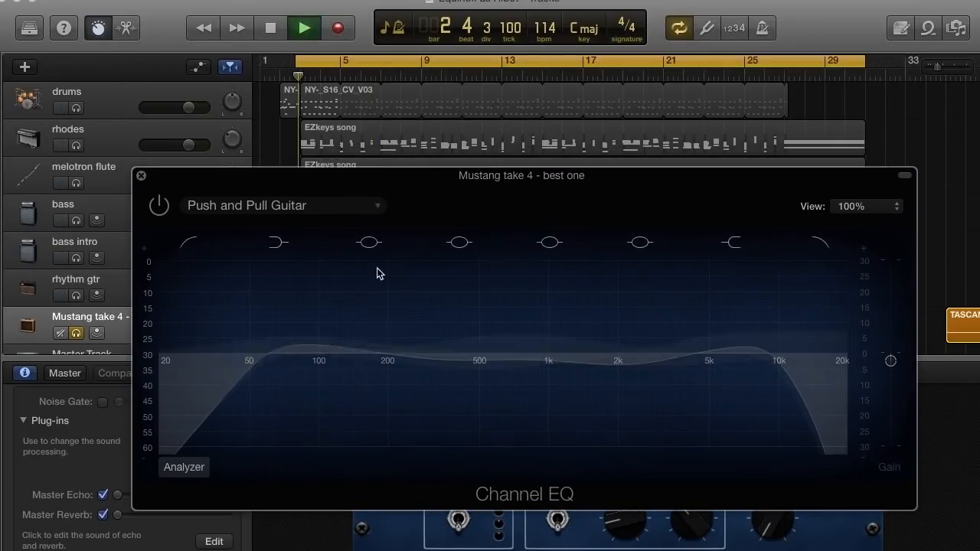
{"action": "left_click", "coordinate": [192, 466]}
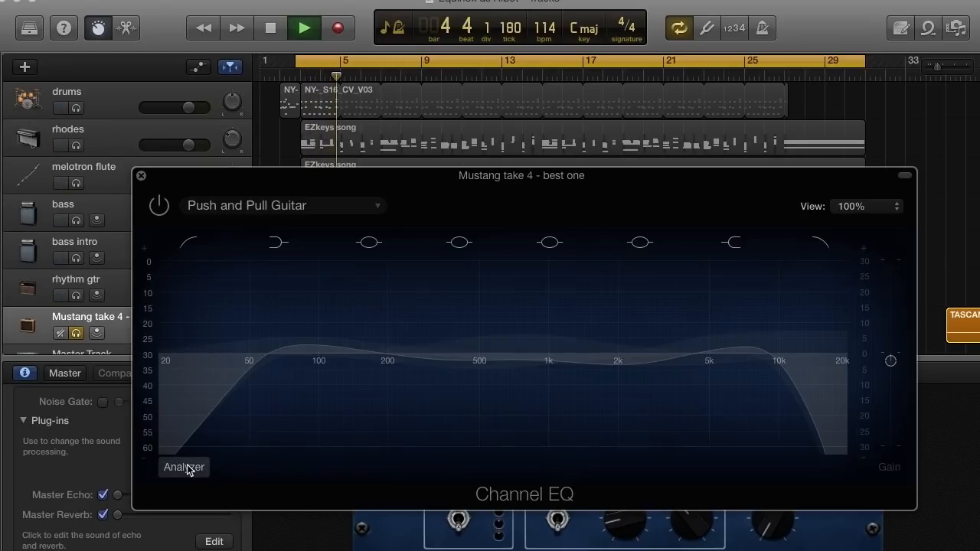
{"action": "left_click", "coordinate": [192, 467]}
{"action": "left_click", "coordinate": [158, 206]}
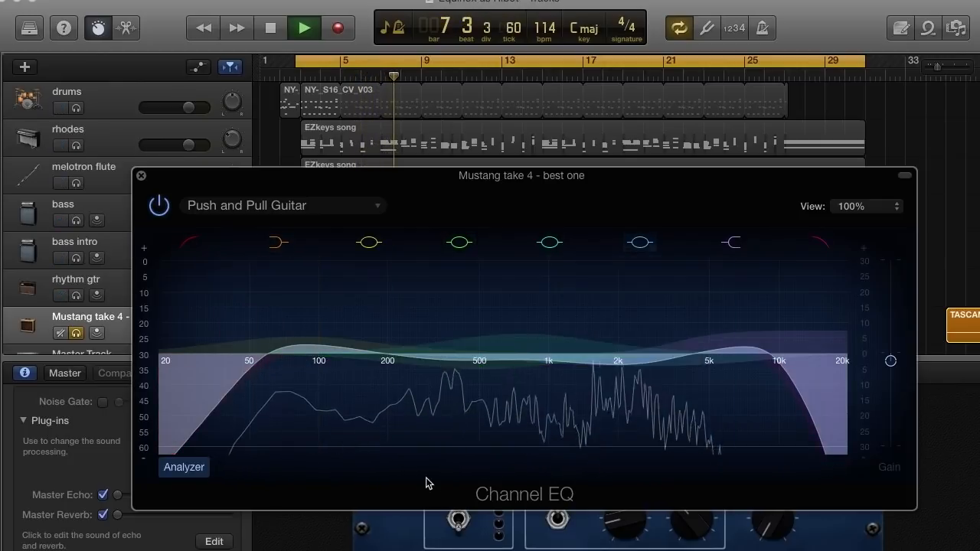
Stop playback, load the Make Darker preset from the EQ Tools category, and audition it with the analyzer on
{"action": "left_click", "coordinate": [234, 207]}
{"action": "left_click", "coordinate": [283, 209]}
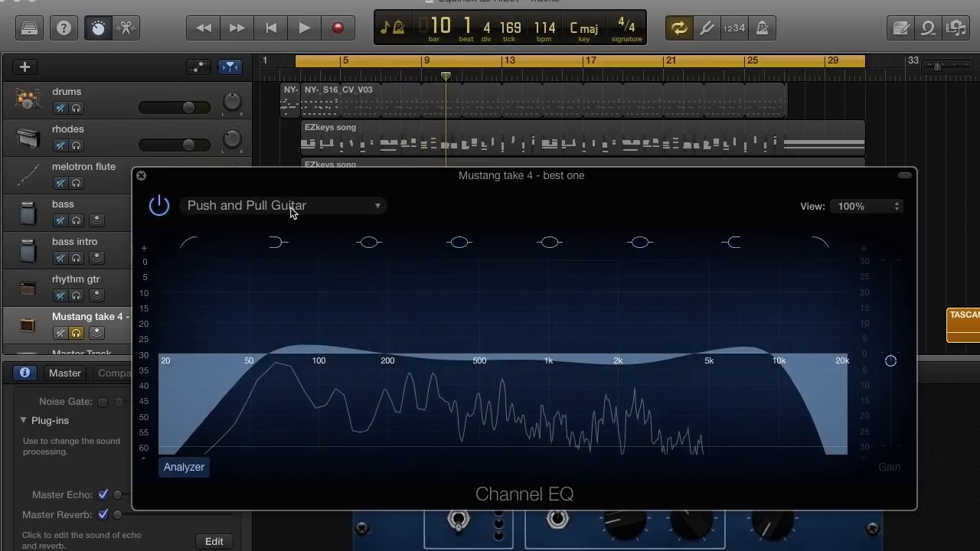
{"action": "key", "text": "space"}
{"action": "left_click", "coordinate": [289, 208]}
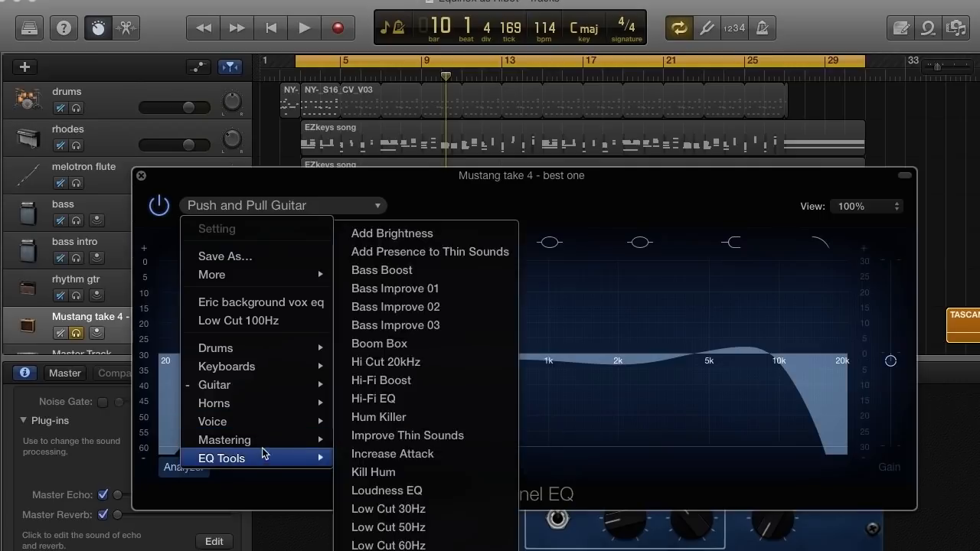
{"action": "mouse_move", "coordinate": [260, 457]}
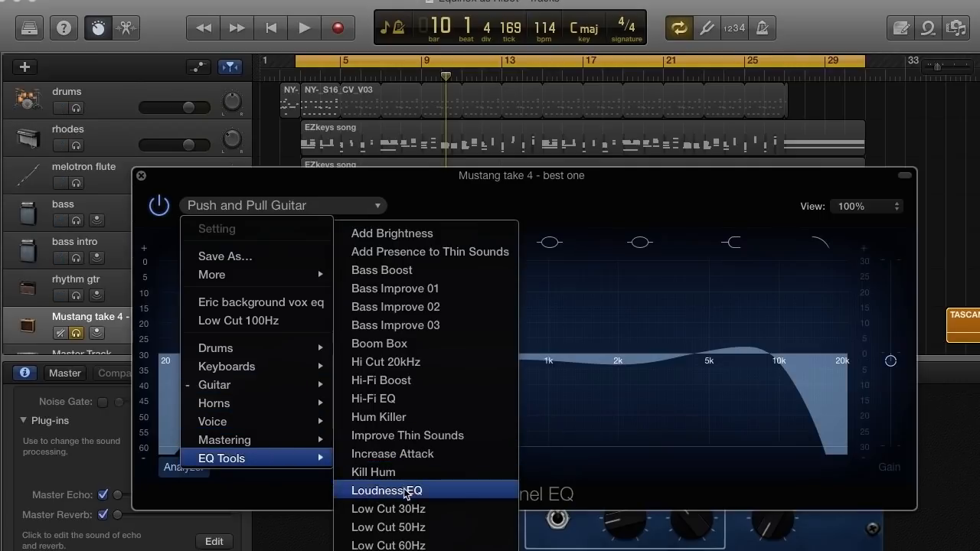
{"action": "left_click", "coordinate": [417, 549]}
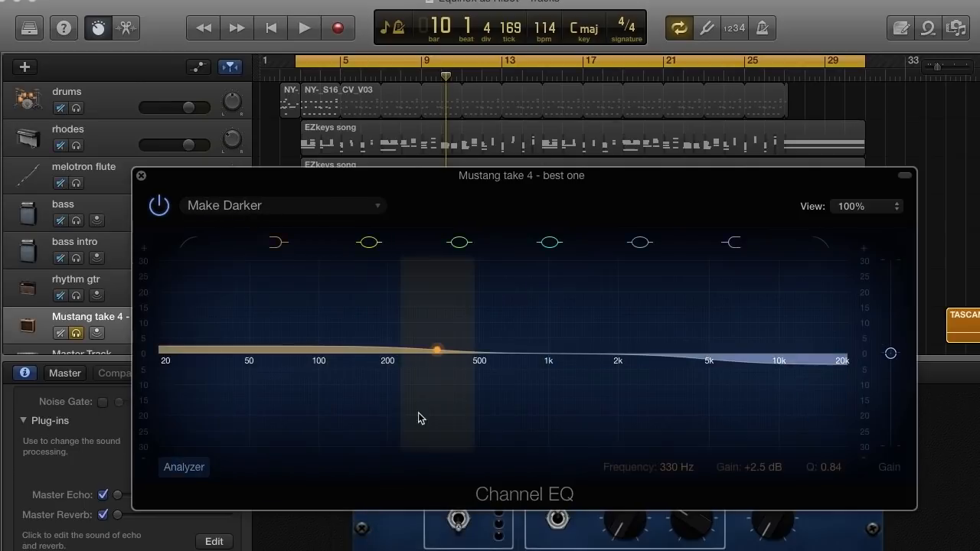
{"action": "left_click", "coordinate": [307, 28]}
{"action": "left_click", "coordinate": [187, 467]}
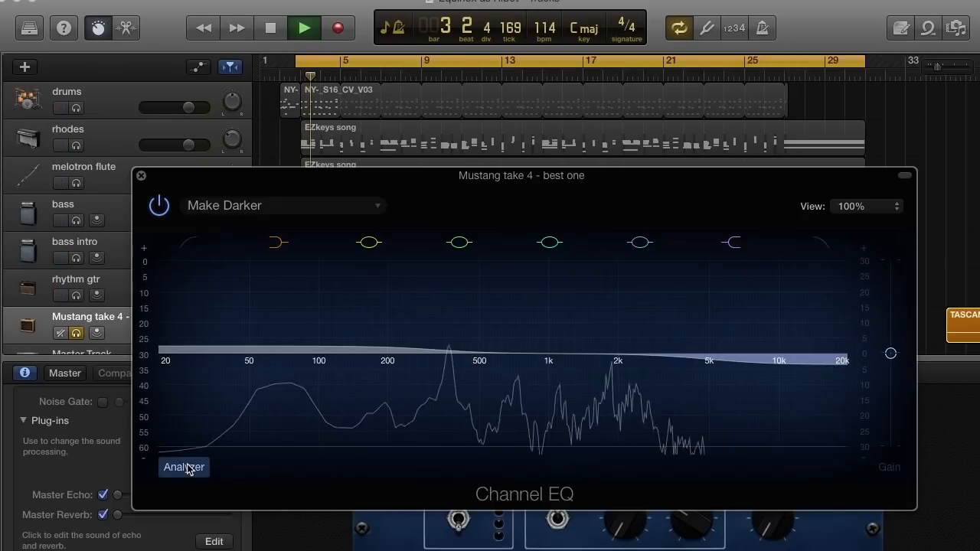
Load the Megaphone EQ preset in Channel EQ during playback and turn on its analyzer
{"action": "left_click", "coordinate": [278, 213]}
{"action": "mouse_move", "coordinate": [310, 458]}
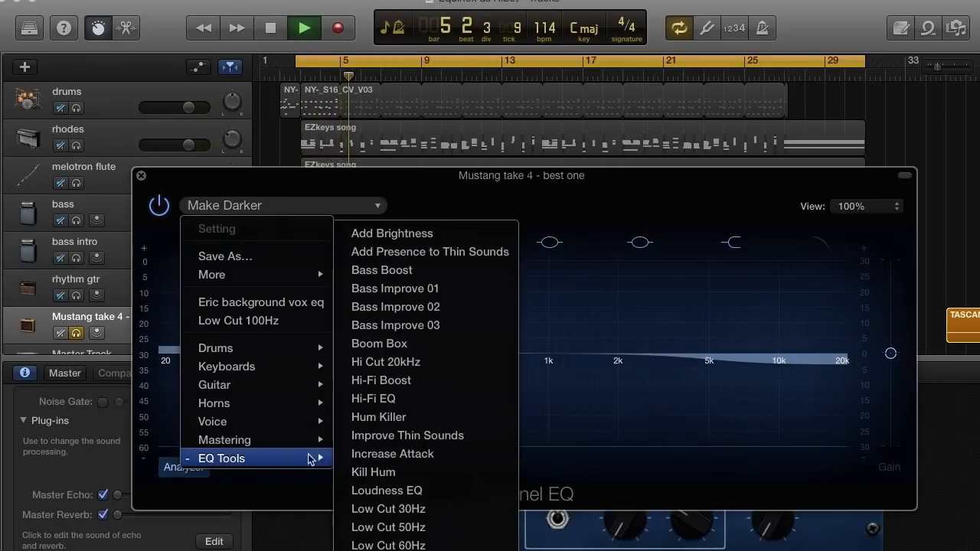
{"action": "key", "text": "Escape"}
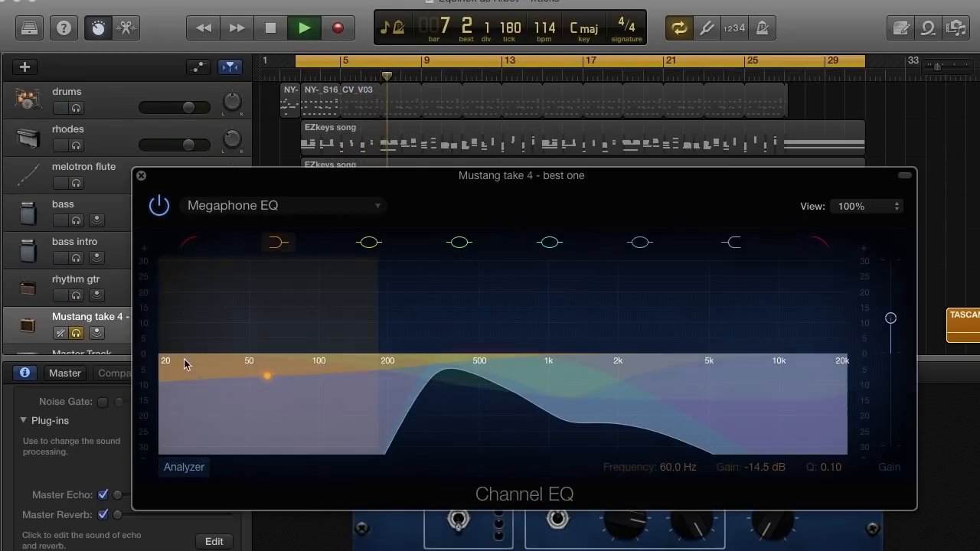
{"action": "left_click", "coordinate": [188, 467]}
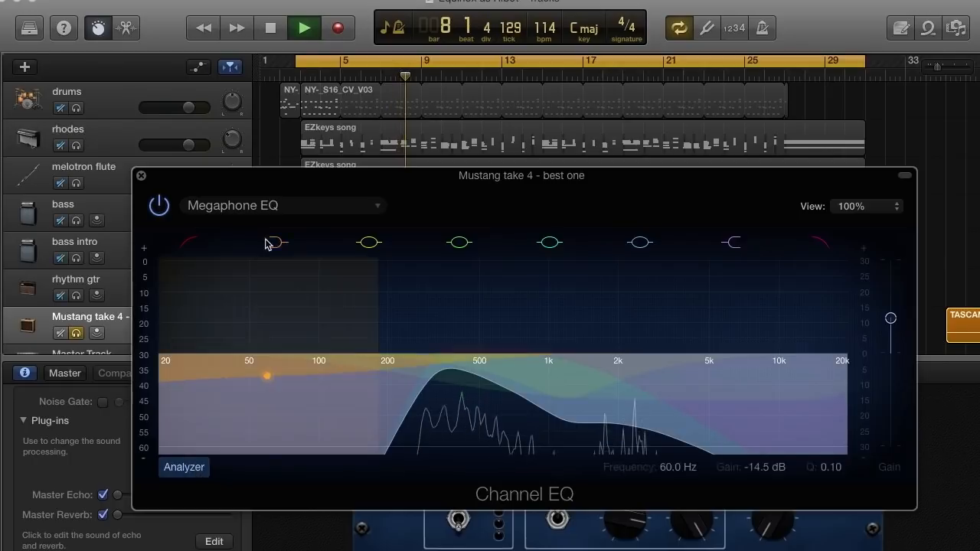
Load the Guitar Sweetener preset in Channel EQ during playback, turn on its analyzer, and stop playback after listening
{"action": "left_click", "coordinate": [260, 205]}
{"action": "mouse_move", "coordinate": [267, 387]}
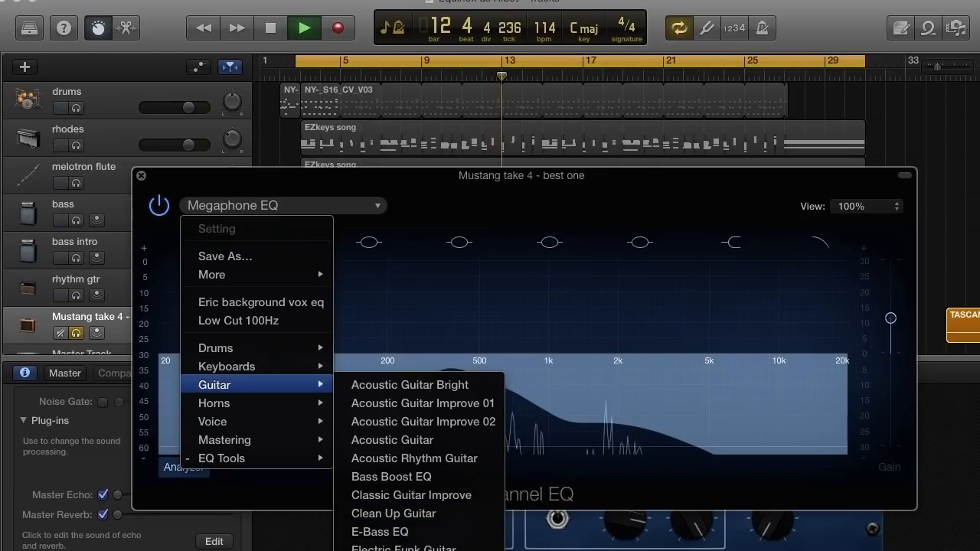
{"action": "left_click", "coordinate": [346, 431]}
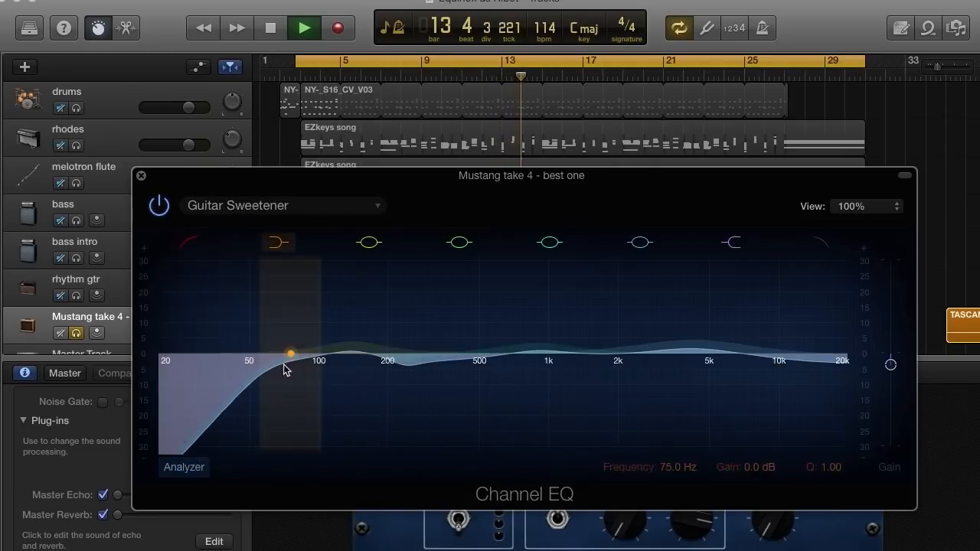
{"action": "left_click", "coordinate": [183, 467]}
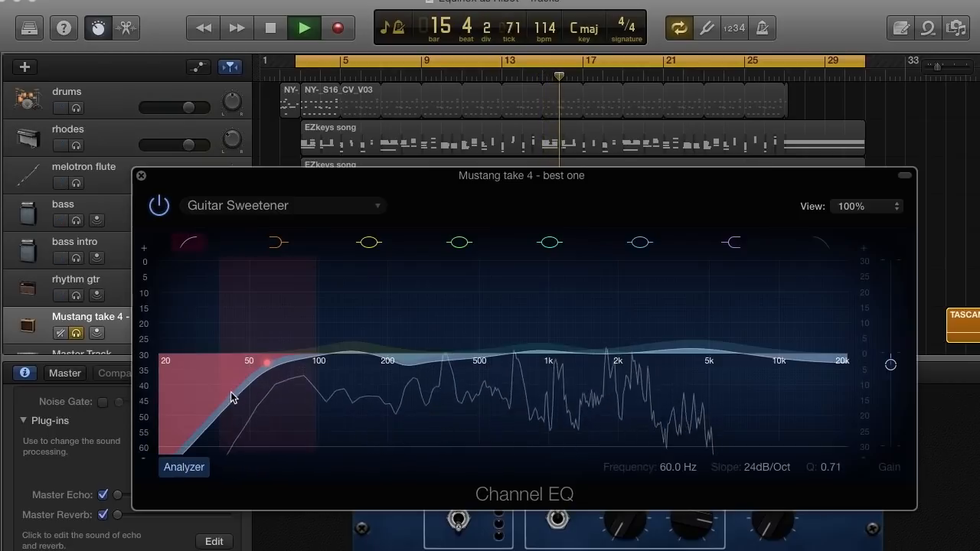
{"action": "left_click", "coordinate": [271, 29]}
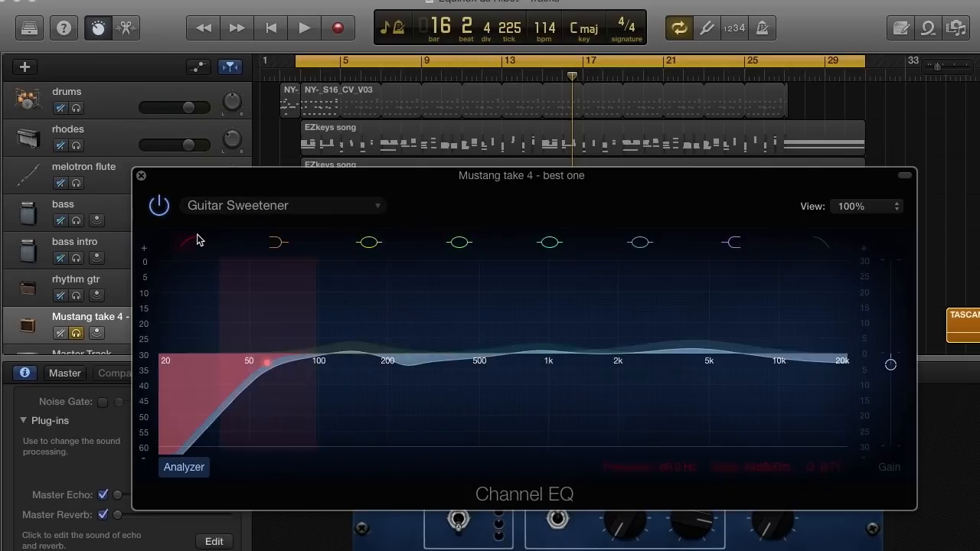
Play the song, unsolo the Mustang take 4 track to hear the full mix, and close Channel EQ before stopping
{"action": "left_click", "coordinate": [307, 29]}
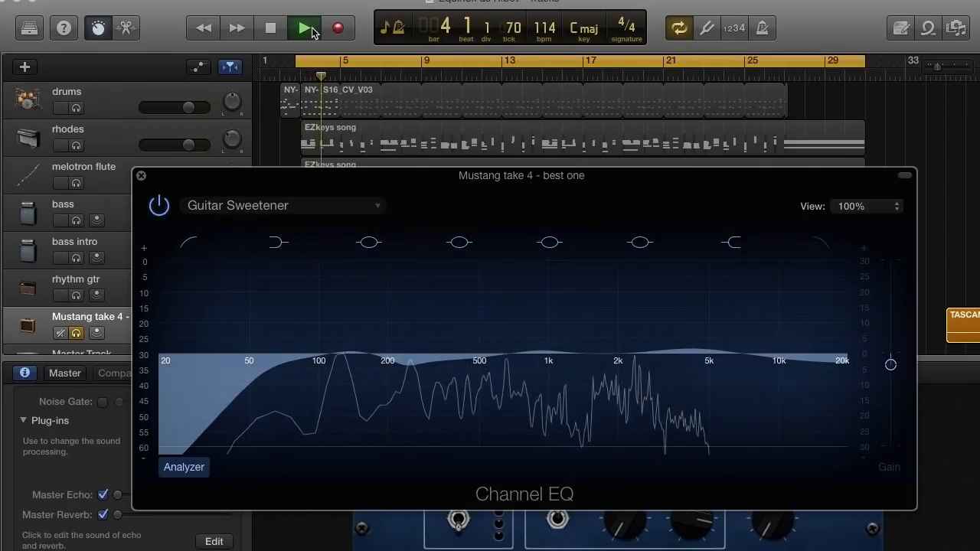
{"action": "left_click", "coordinate": [77, 334]}
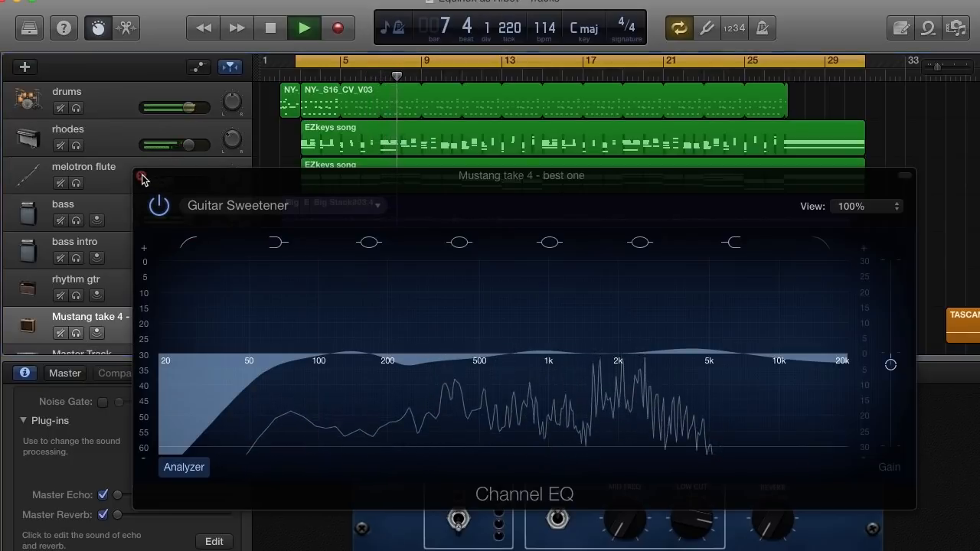
{"action": "left_click", "coordinate": [143, 179]}
{"action": "left_click", "coordinate": [270, 27]}
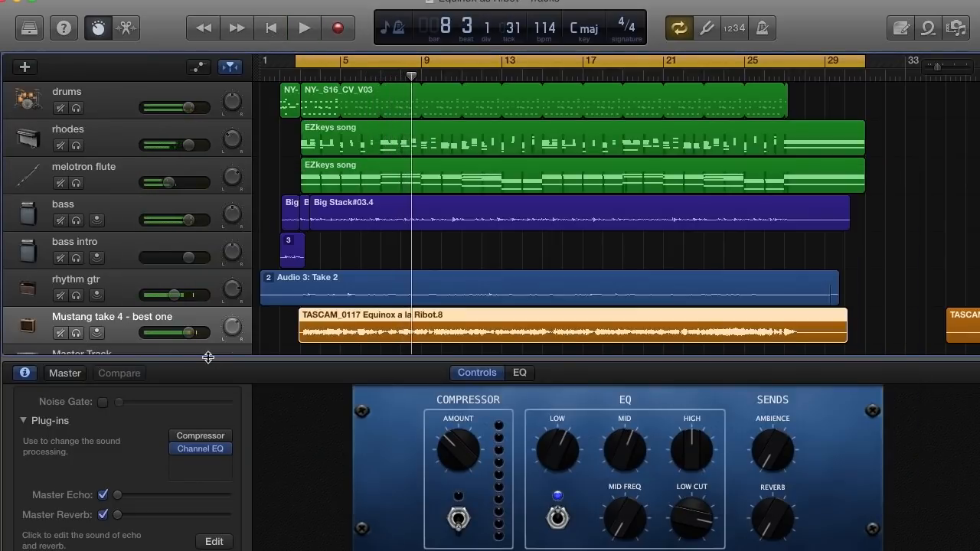
Select the Master Track, open its ValhallaVintageVerb plug-in and bring the plug-in window fully into view
{"action": "mouse_move", "coordinate": [232, 326]}
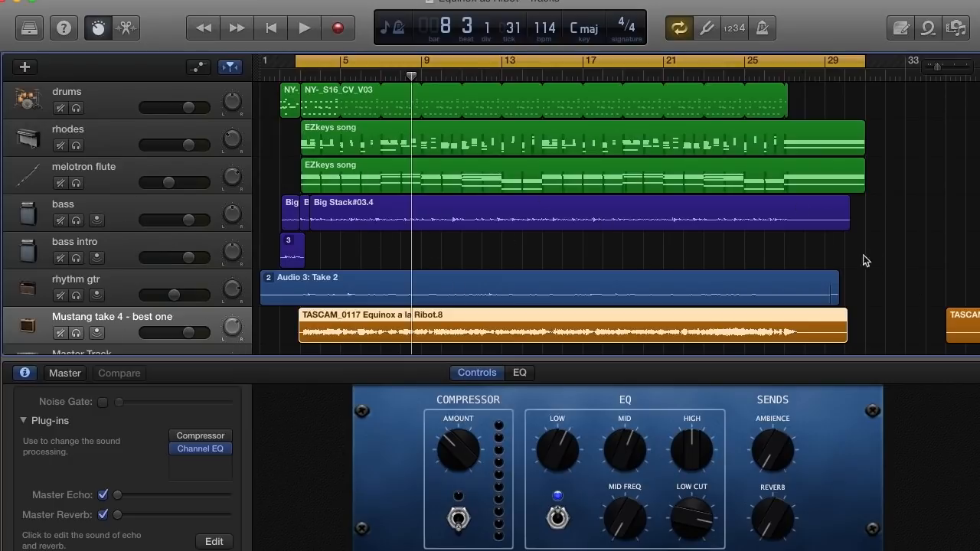
{"action": "scroll", "coordinate": [507, 205], "scroll_direction": "down", "scroll_amount": 3}
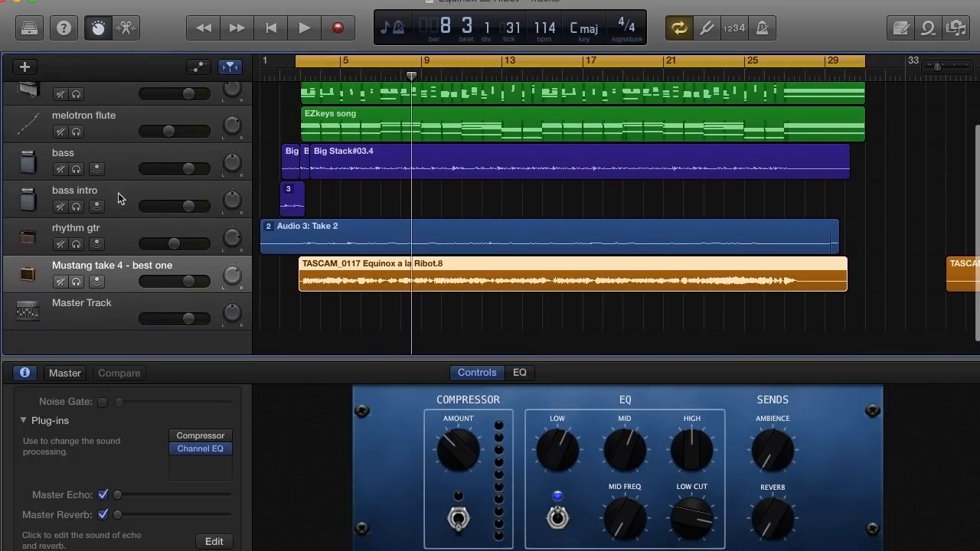
{"action": "left_click", "coordinate": [123, 312]}
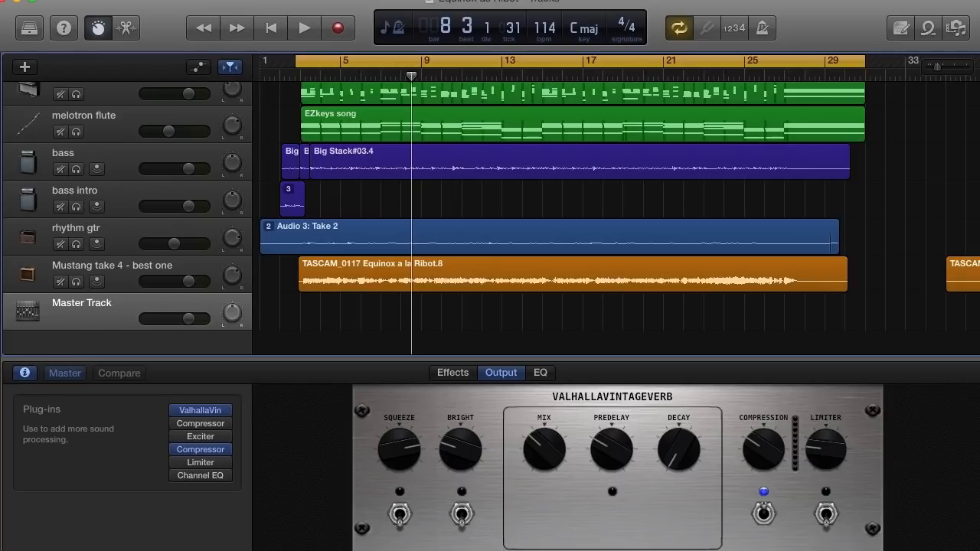
{"action": "left_click", "coordinate": [0, 0]}
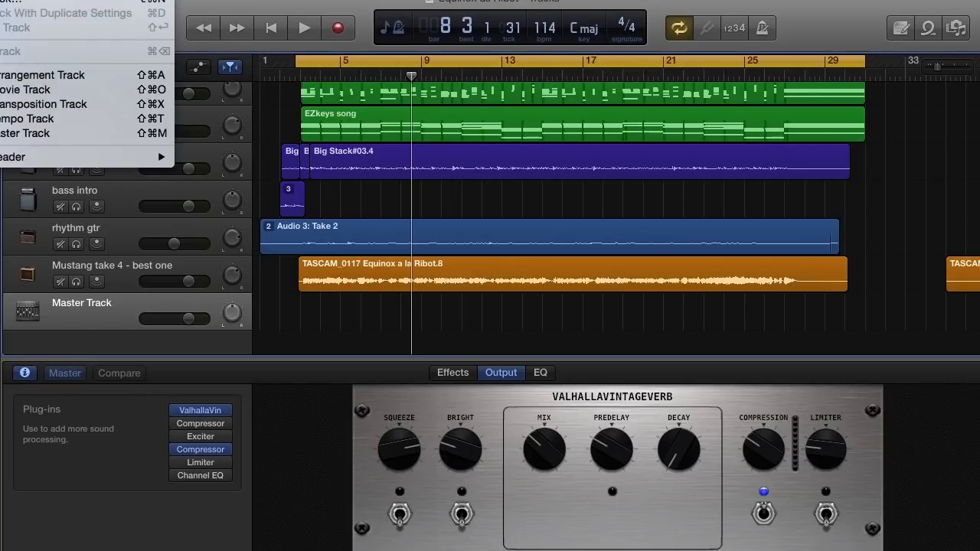
{"action": "left_click", "coordinate": [141, 133]}
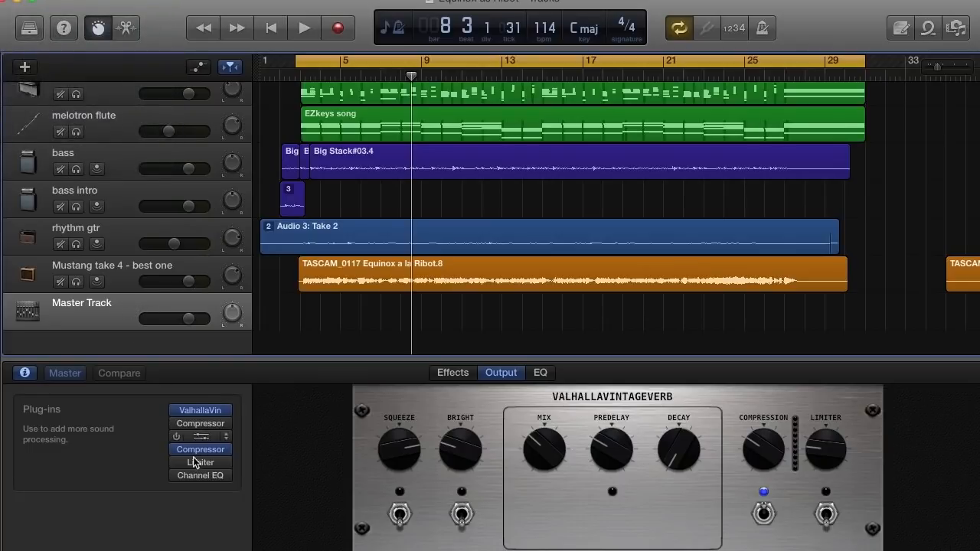
{"action": "left_click", "coordinate": [197, 414]}
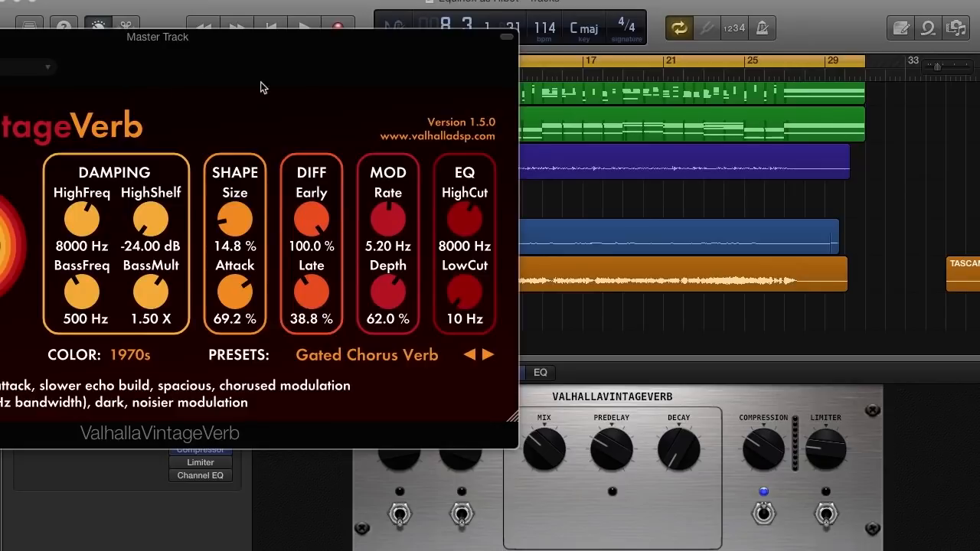
{"action": "left_click_drag", "start_coordinate": [135, 63], "coordinate": [449, 150]}
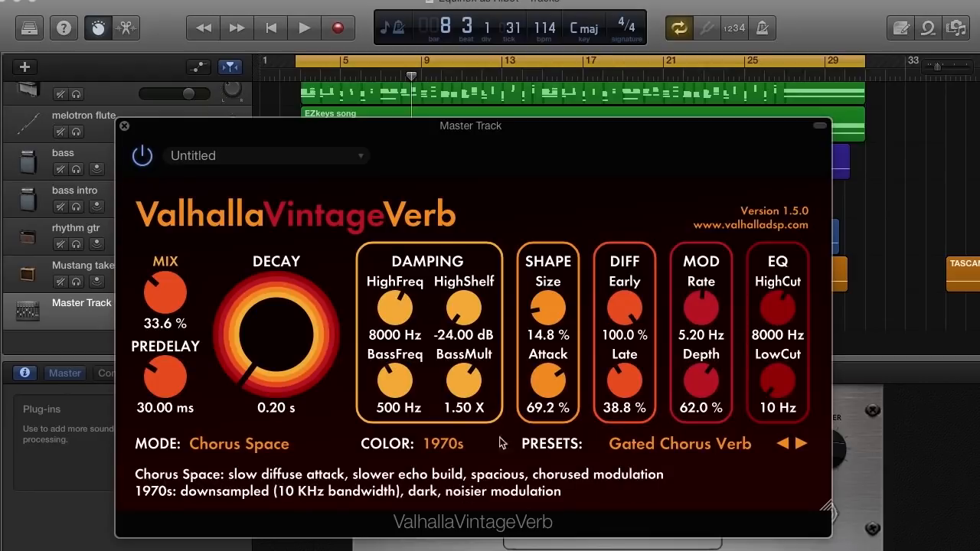
Step through the reverb presets to Large Ambience and lower its mix while the song plays
{"action": "left_click", "coordinate": [799, 445]}
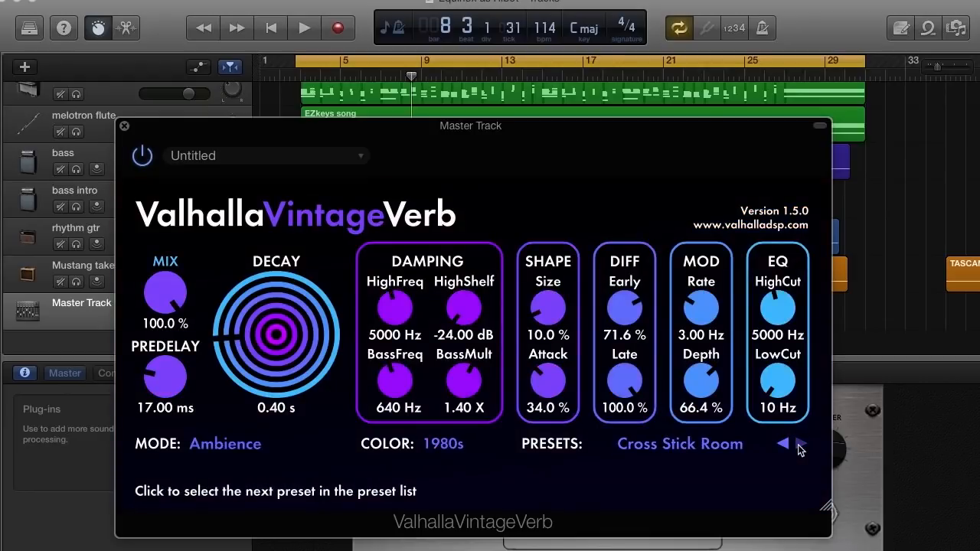
{"action": "left_click", "coordinate": [799, 445]}
{"action": "left_click", "coordinate": [799, 445]}
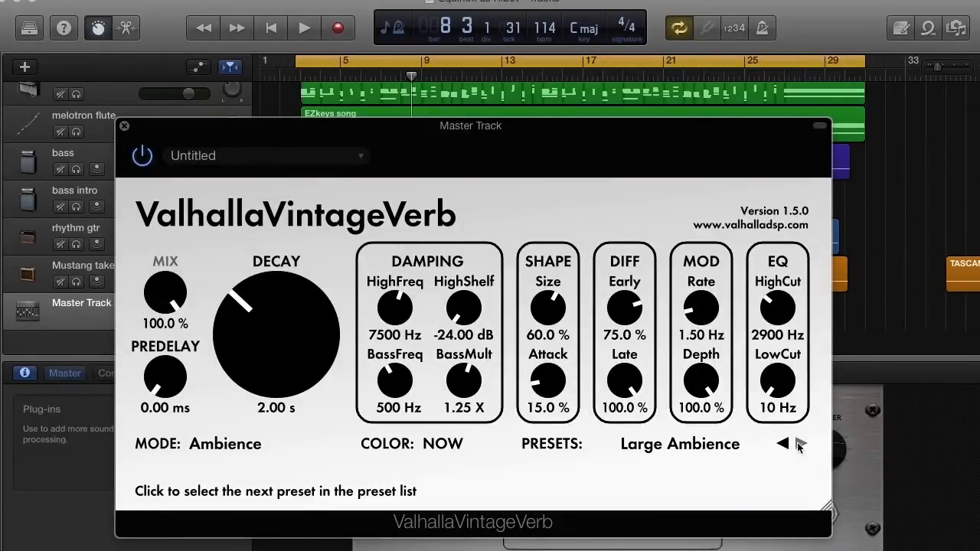
{"action": "key", "text": "space"}
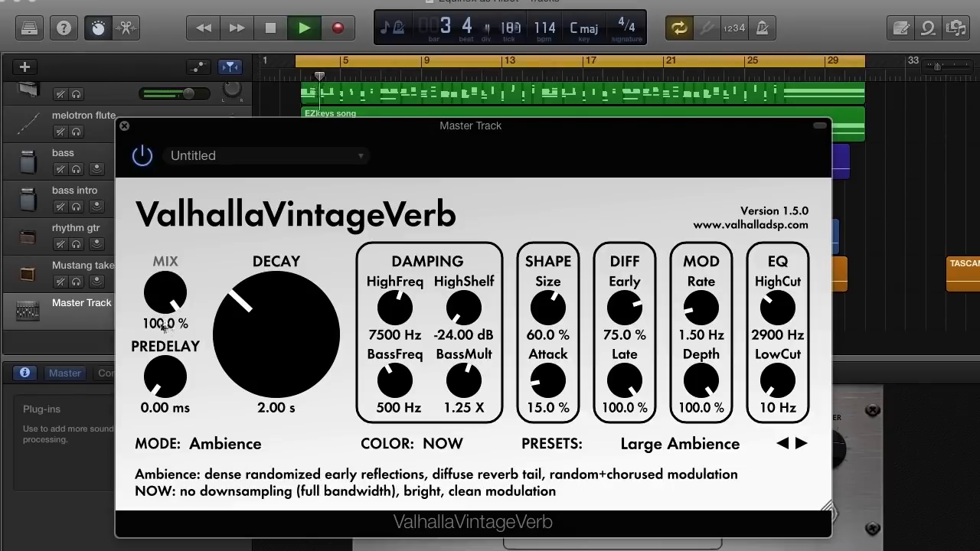
{"action": "left_click_drag", "start_coordinate": [157, 291], "coordinate": [173, 423]}
Move on to the Small Drum Room reverb preset, set its mix to 33.6 %, and stop playback
{"action": "left_click", "coordinate": [800, 444]}
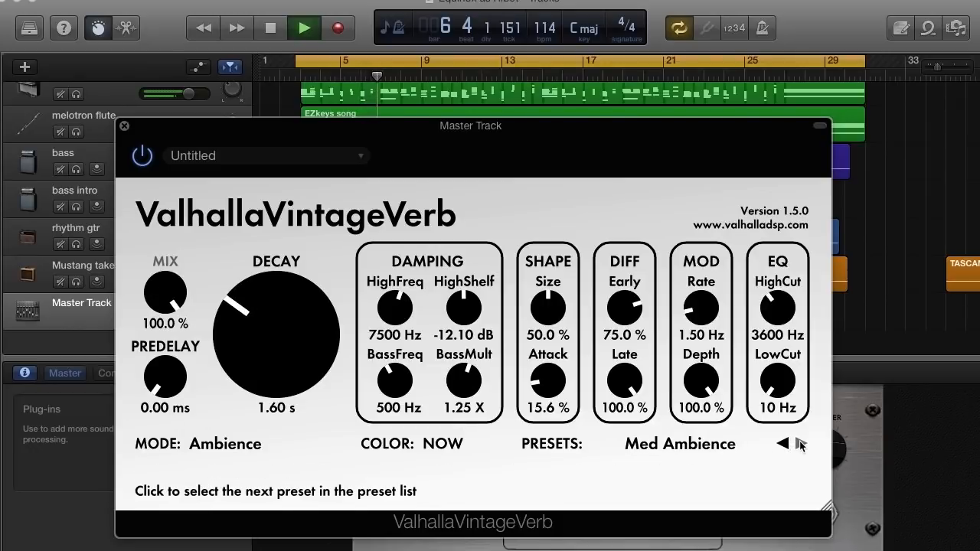
{"action": "left_click", "coordinate": [800, 443]}
{"action": "left_click", "coordinate": [800, 443]}
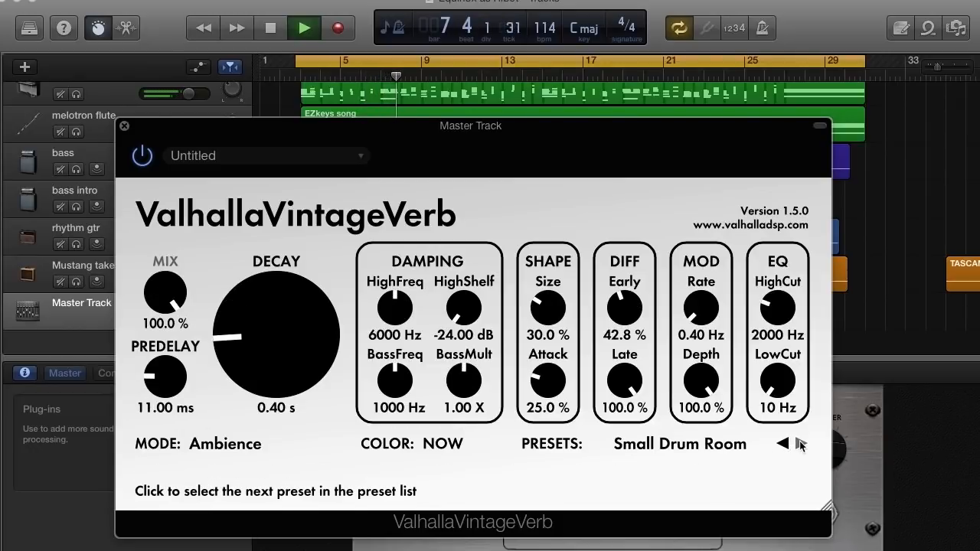
{"action": "left_click_drag", "start_coordinate": [165, 299], "coordinate": [161, 413]}
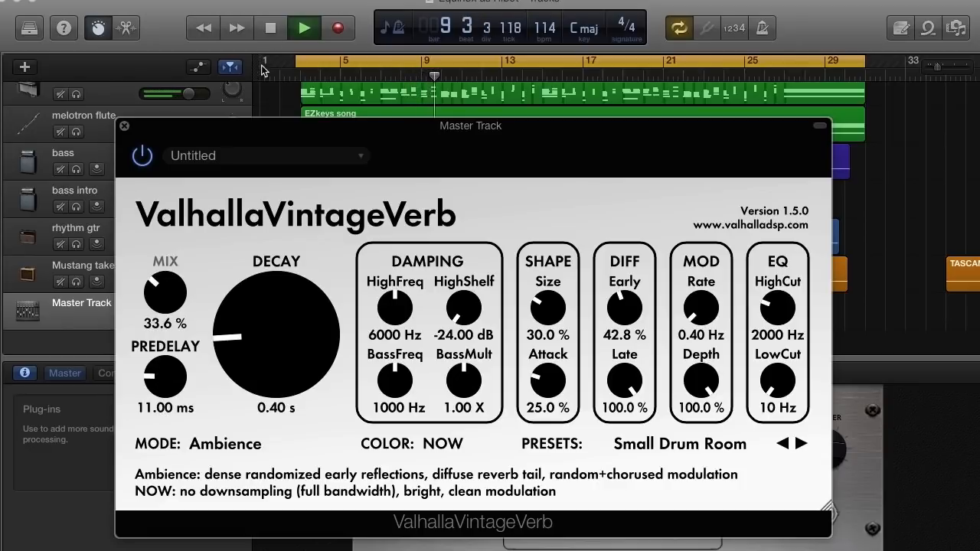
{"action": "left_click", "coordinate": [272, 28]}
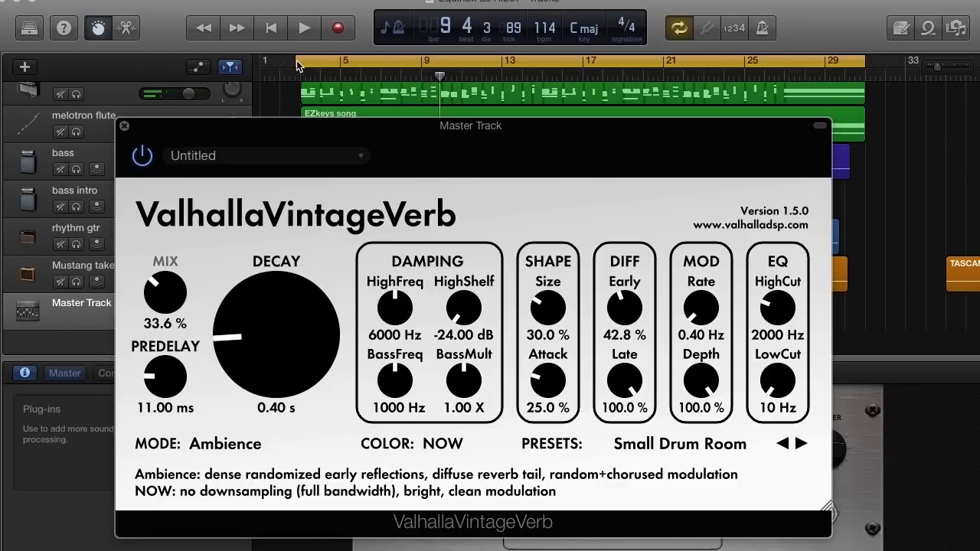
Turn off cycle playback, load the Clear Chamber reverb preset and set its mix to 31.2 %
{"action": "left_click", "coordinate": [678, 26]}
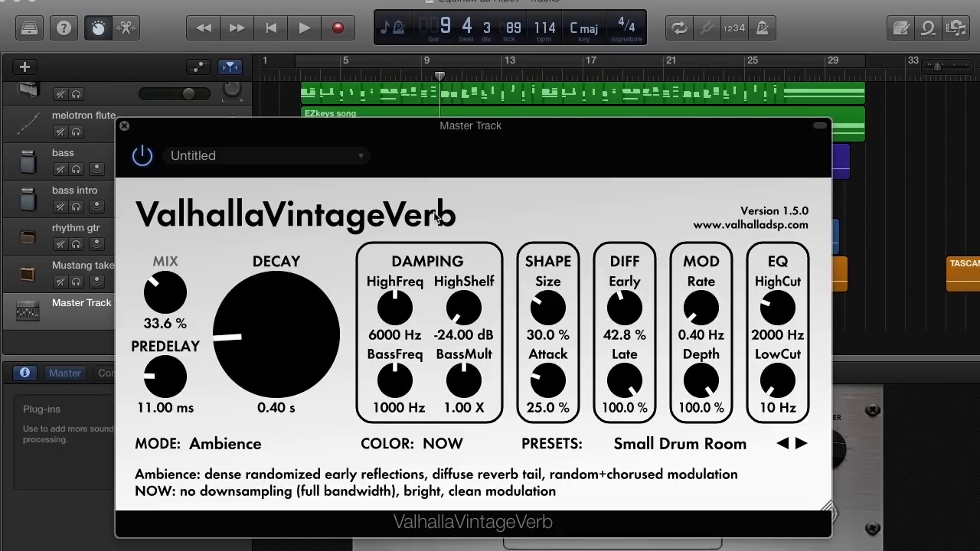
{"action": "left_click_drag", "start_coordinate": [154, 285], "coordinate": [156, 287]}
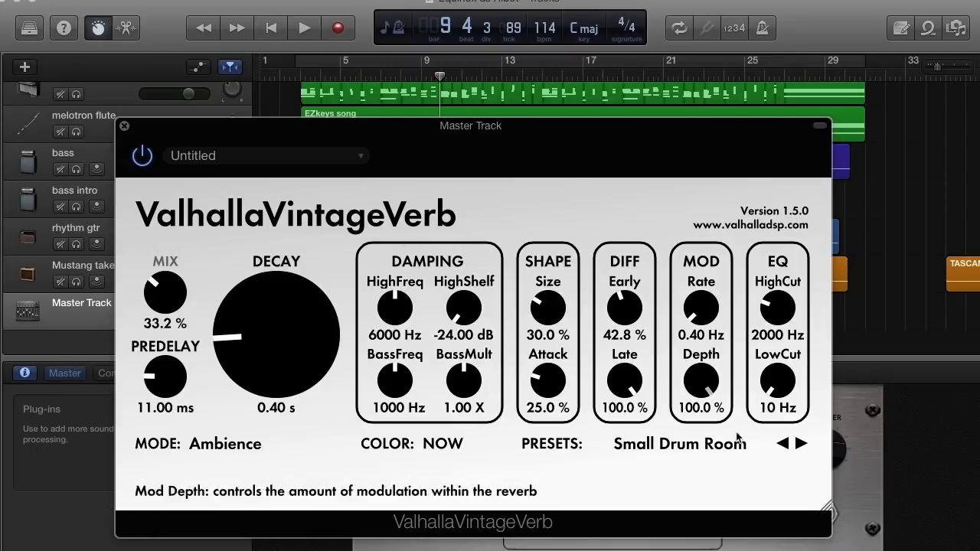
{"action": "left_click", "coordinate": [800, 444]}
{"action": "left_click", "coordinate": [800, 444]}
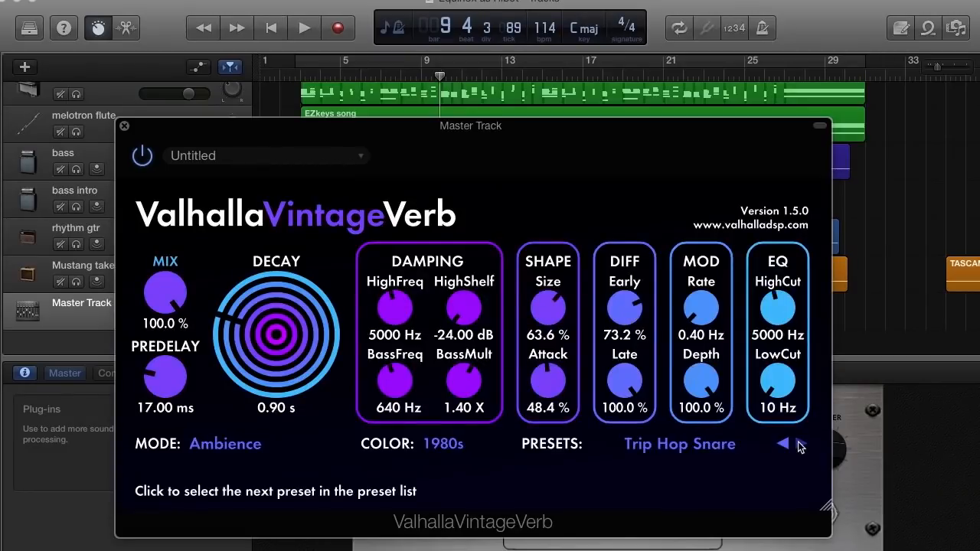
{"action": "left_click", "coordinate": [800, 444]}
{"action": "left_click", "coordinate": [800, 444]}
{"action": "left_click", "coordinate": [800, 444]}
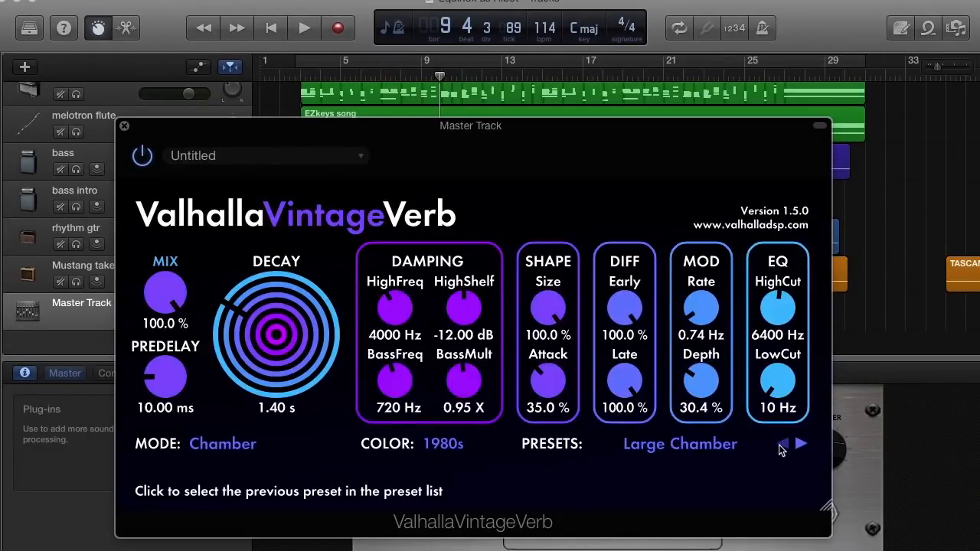
{"action": "left_click", "coordinate": [780, 444]}
{"action": "left_click_drag", "start_coordinate": [175, 306], "coordinate": [184, 415]}
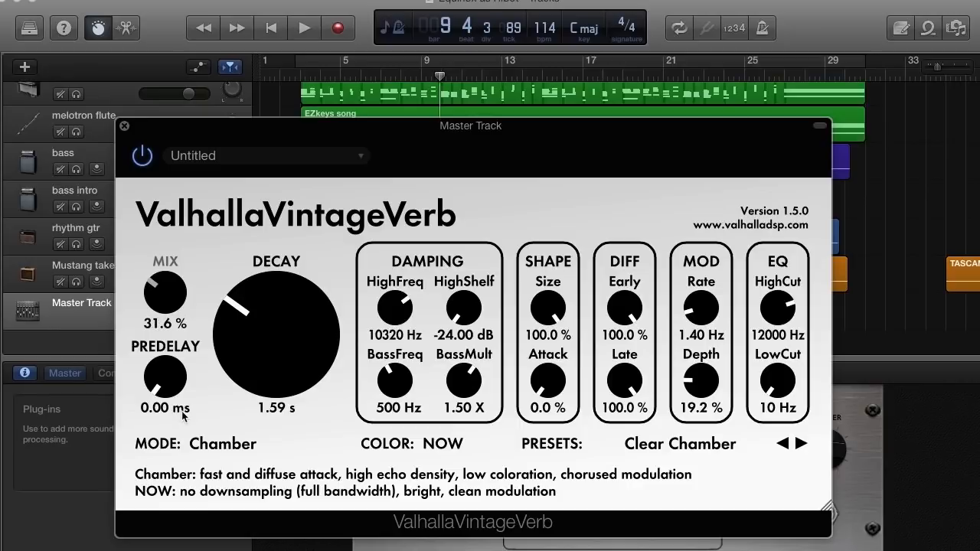
Compare the full mix with ValhallaVintageVerb bypassed and switched back on during playback
{"action": "left_click", "coordinate": [304, 28]}
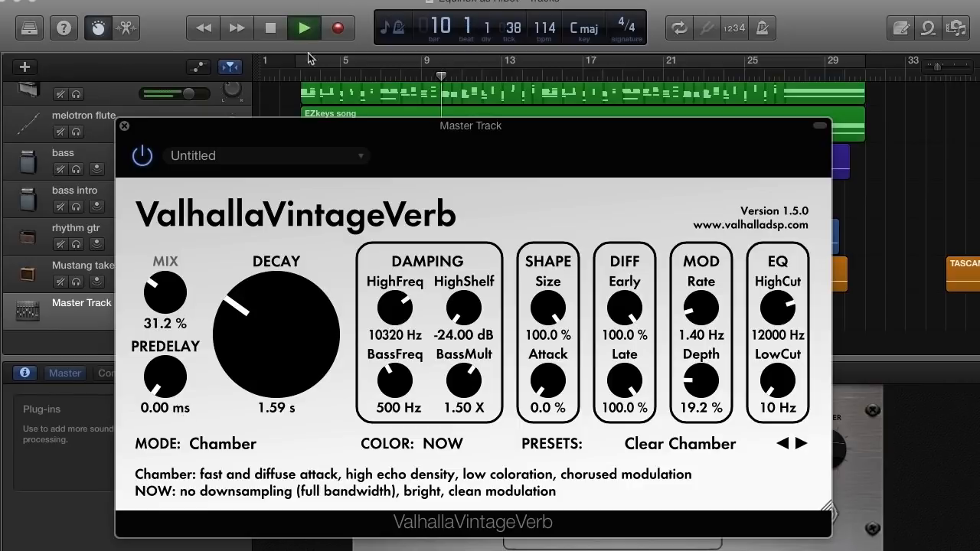
{"action": "left_click", "coordinate": [142, 155]}
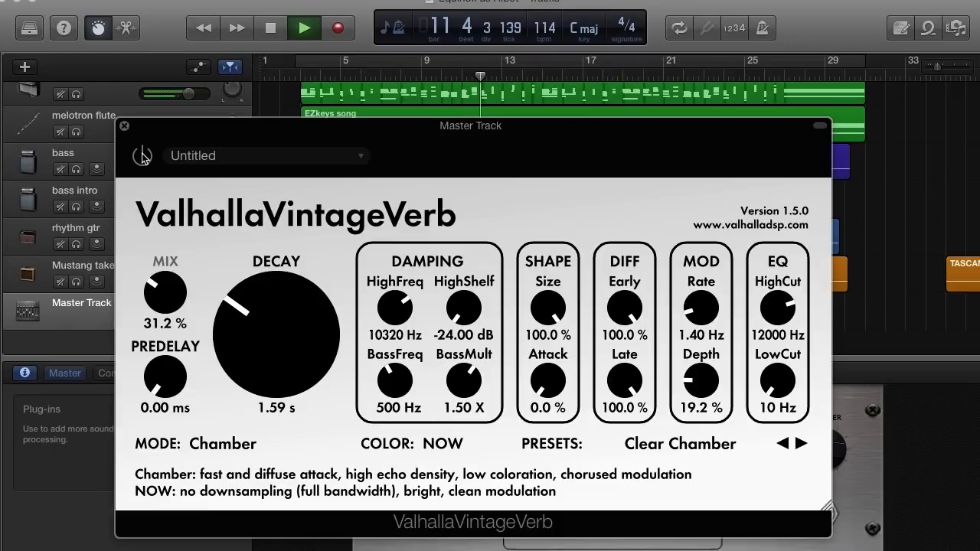
{"action": "left_click", "coordinate": [142, 155]}
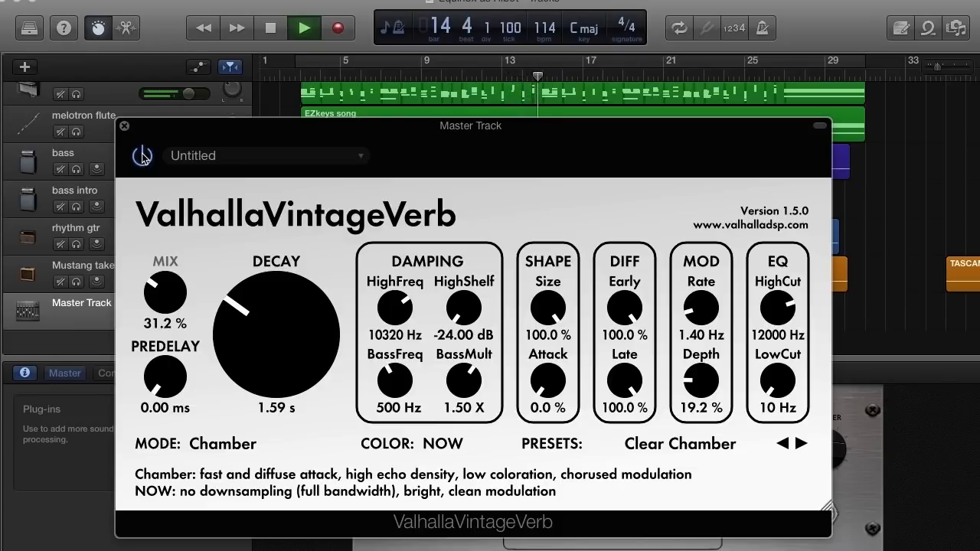
Compare the reverb's 1980s and 1970s colors during playback, settle on 1980s, then close the plug-in and stop the song
{"action": "left_click", "coordinate": [456, 446]}
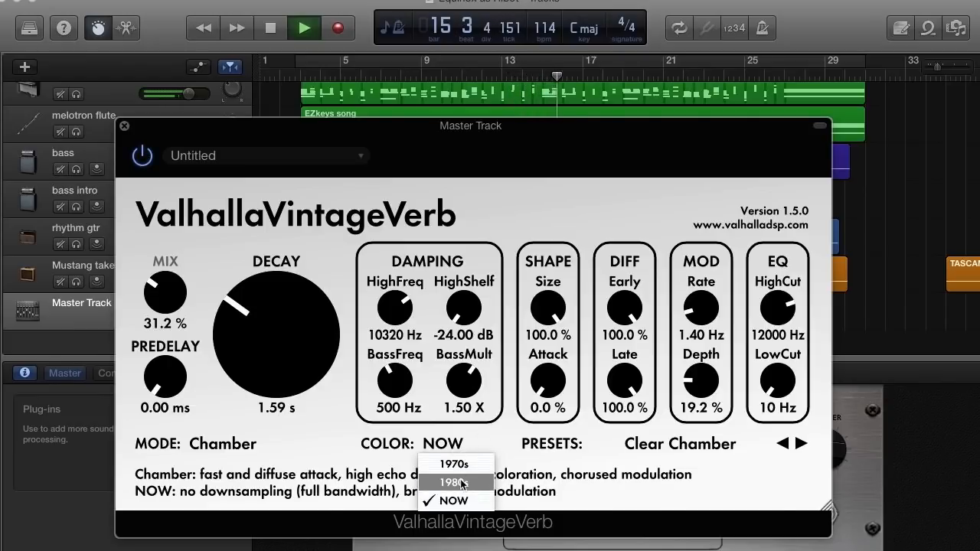
{"action": "left_click", "coordinate": [461, 480]}
{"action": "left_click", "coordinate": [458, 449]}
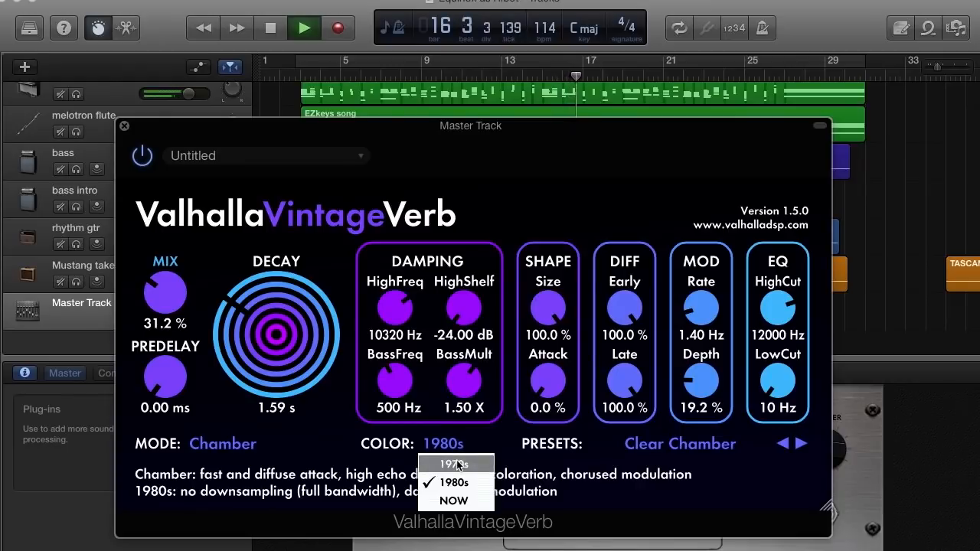
{"action": "left_click", "coordinate": [458, 465]}
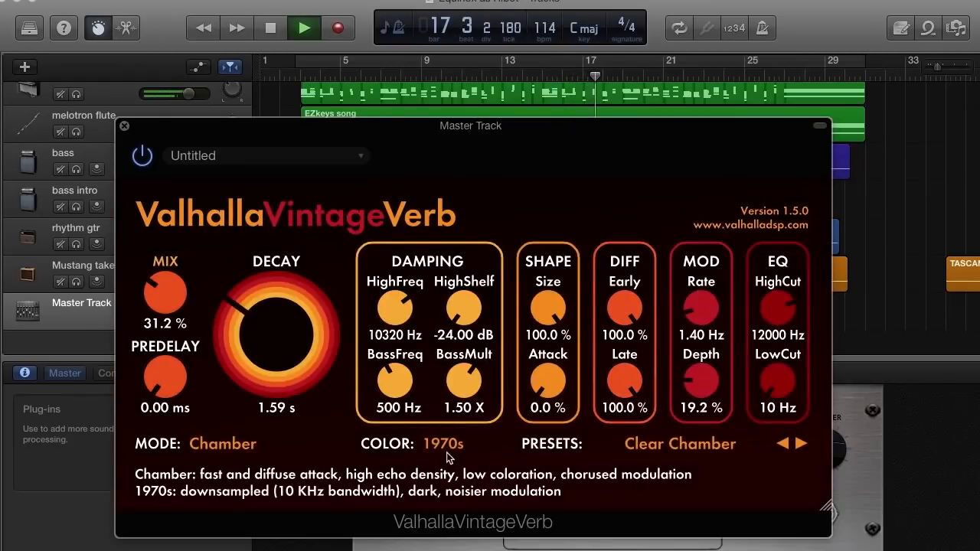
{"action": "left_click", "coordinate": [450, 448]}
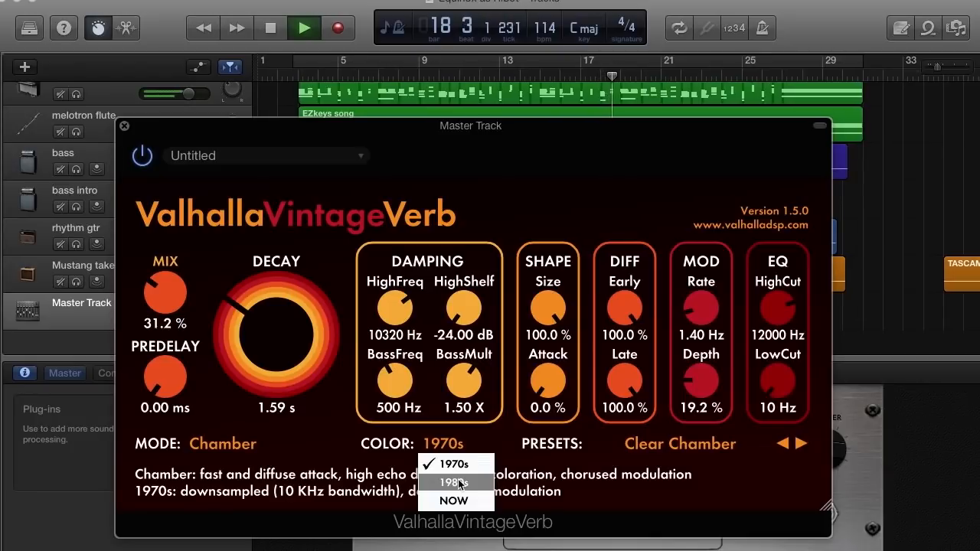
{"action": "left_click", "coordinate": [451, 482]}
{"action": "left_click", "coordinate": [458, 450]}
{"action": "left_click", "coordinate": [458, 481]}
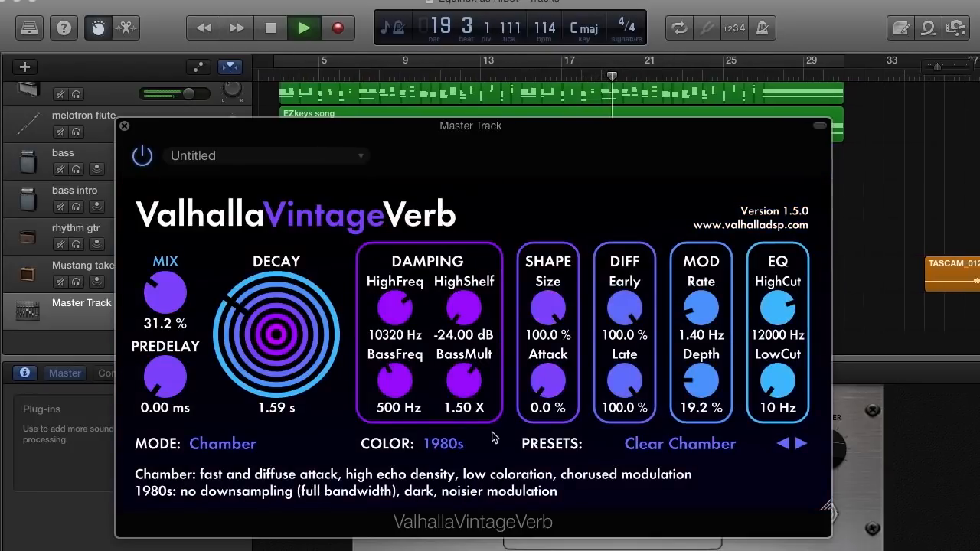
{"action": "left_click", "coordinate": [124, 126]}
{"action": "key", "text": "space"}
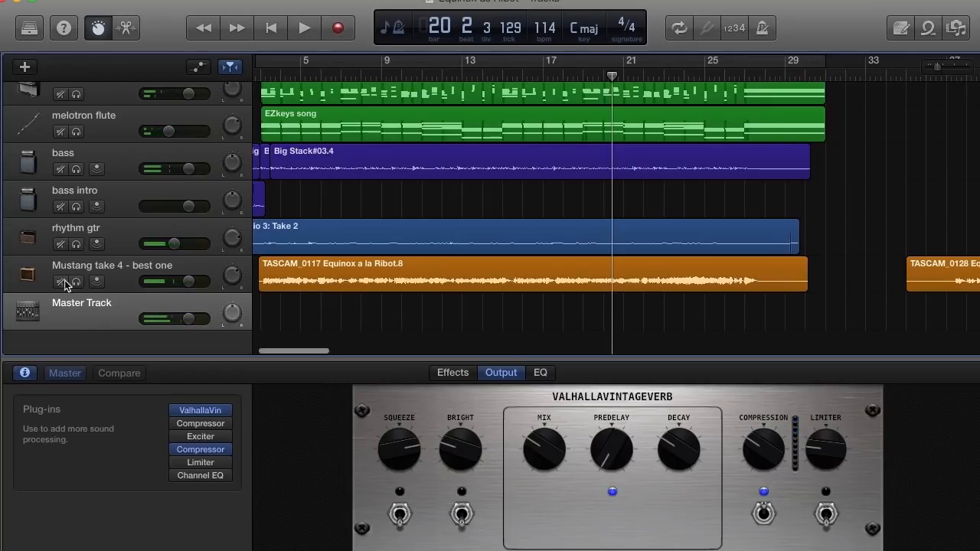
{"action": "mouse_move", "coordinate": [204, 412]}
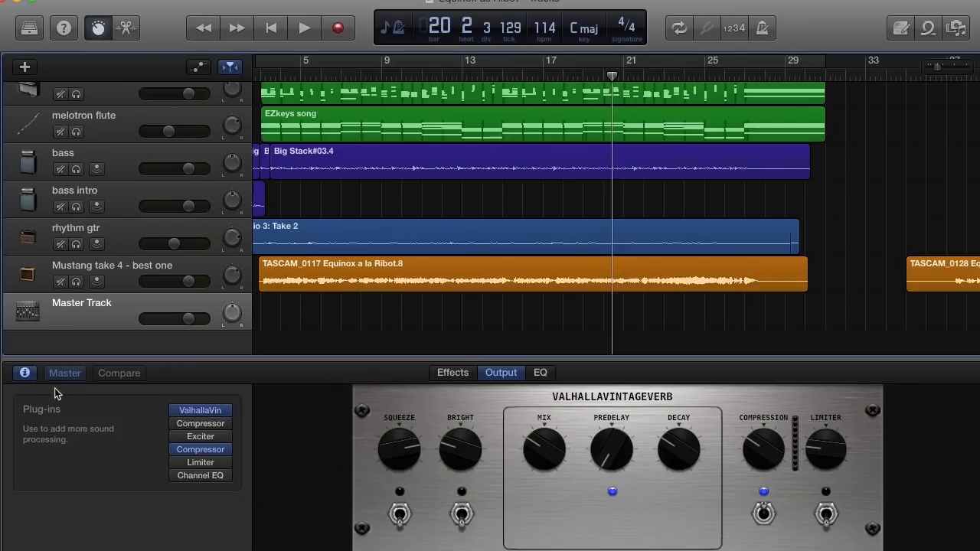
{"action": "left_click", "coordinate": [225, 424]}
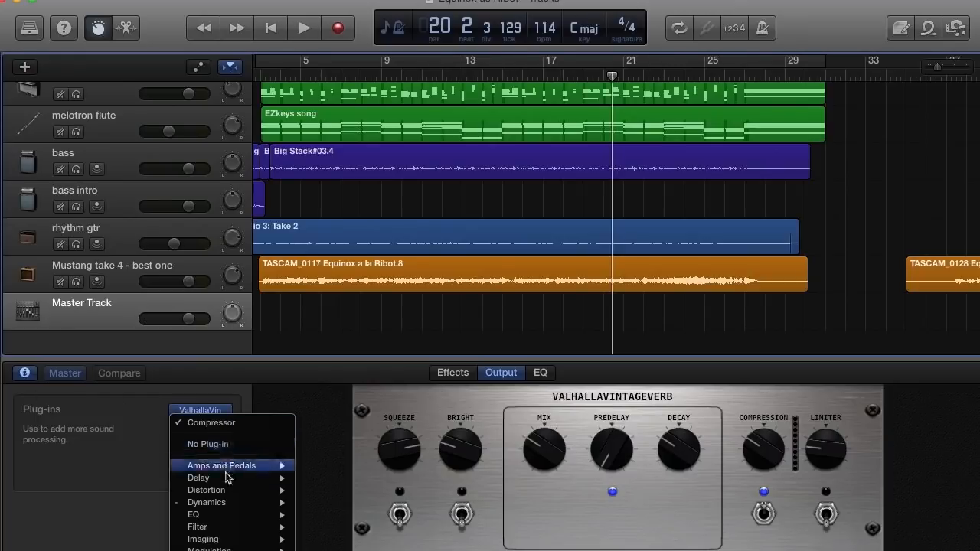
{"action": "mouse_move", "coordinate": [227, 496]}
{"action": "mouse_move", "coordinate": [222, 519]}
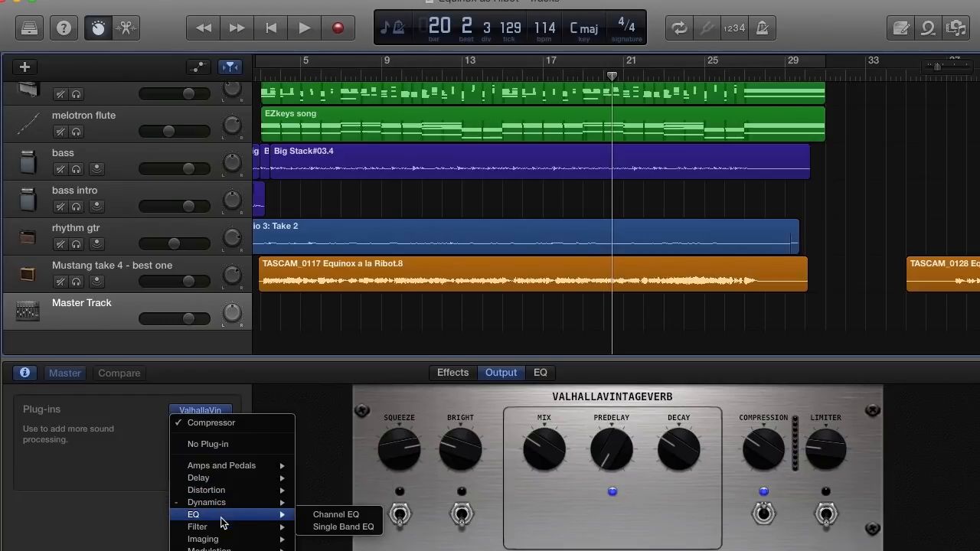
{"action": "left_click", "coordinate": [131, 458]}
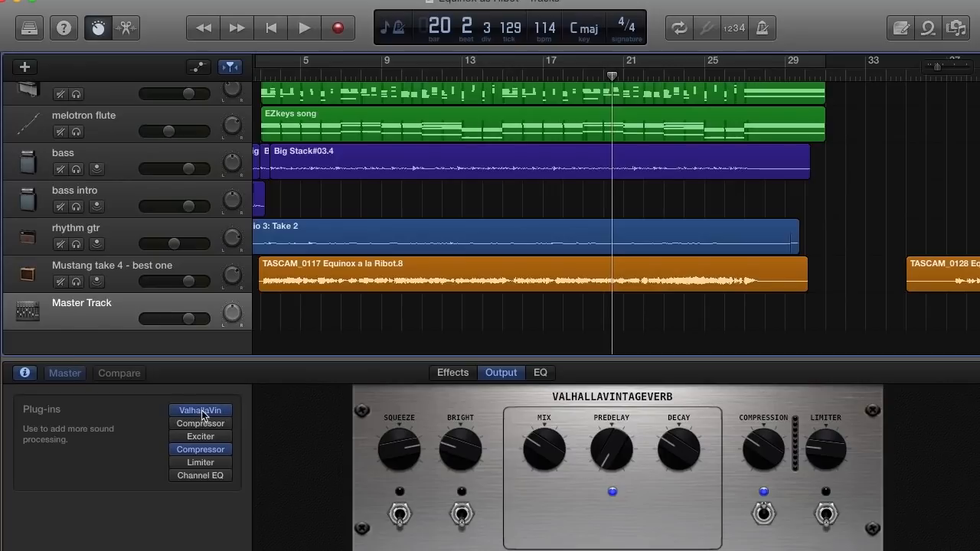
Open the master track's second Compressor plug-in, the enabled one, and position its window over the lower part of the arrangement
{"action": "mouse_move", "coordinate": [203, 452]}
{"action": "left_click", "coordinate": [203, 451]}
{"action": "left_click_drag", "start_coordinate": [64, 41], "coordinate": [590, 283]}
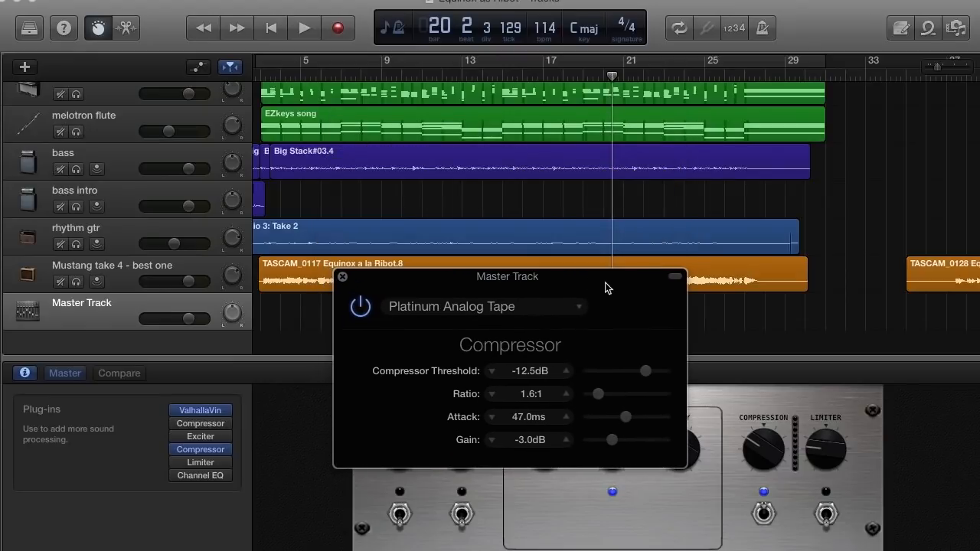
Move the compressor window up to make room for its presets, and load the Platinum Analog Tape preset from Compressor Tools
{"action": "left_click", "coordinate": [443, 310]}
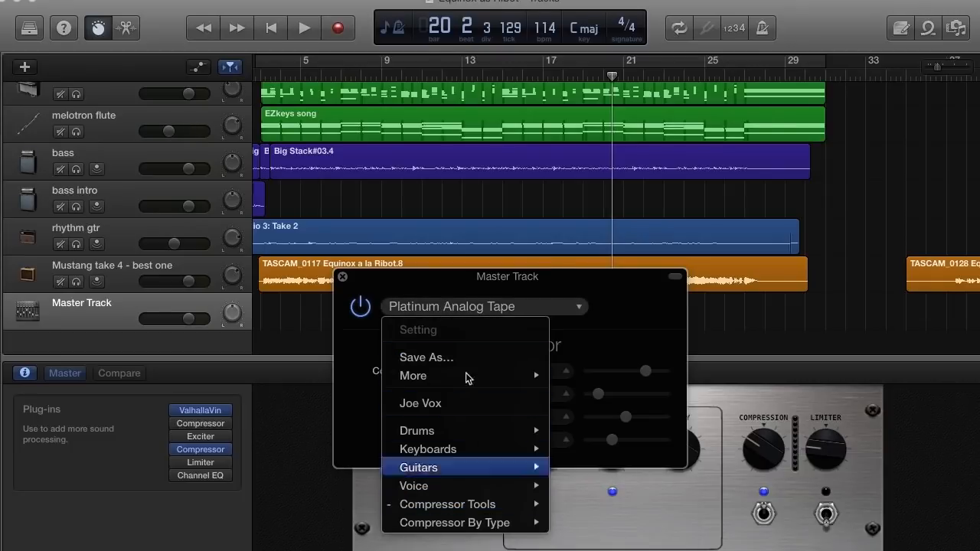
{"action": "left_click", "coordinate": [488, 283]}
{"action": "left_click_drag", "start_coordinate": [511, 284], "coordinate": [485, 30]}
{"action": "left_click", "coordinate": [462, 53]}
{"action": "mouse_move", "coordinate": [460, 184]}
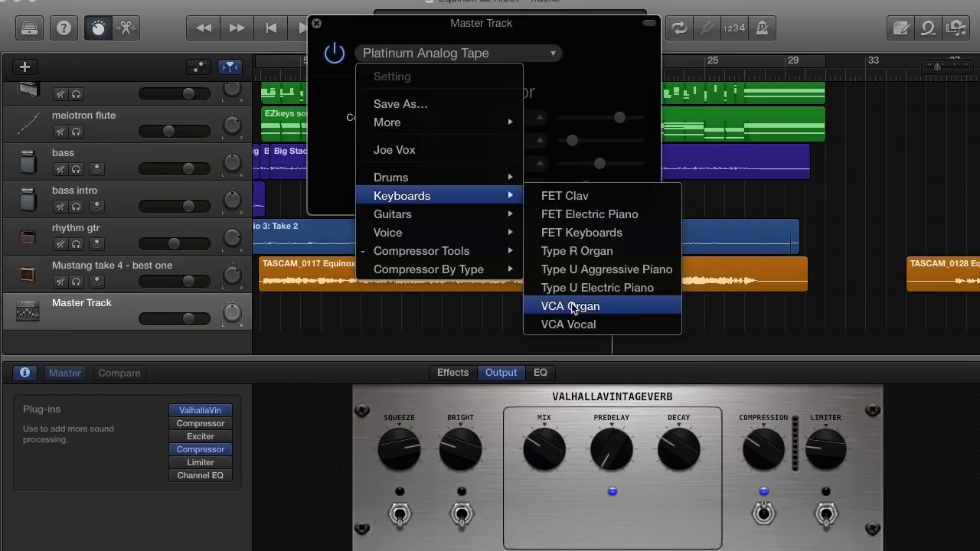
{"action": "mouse_move", "coordinate": [508, 253]}
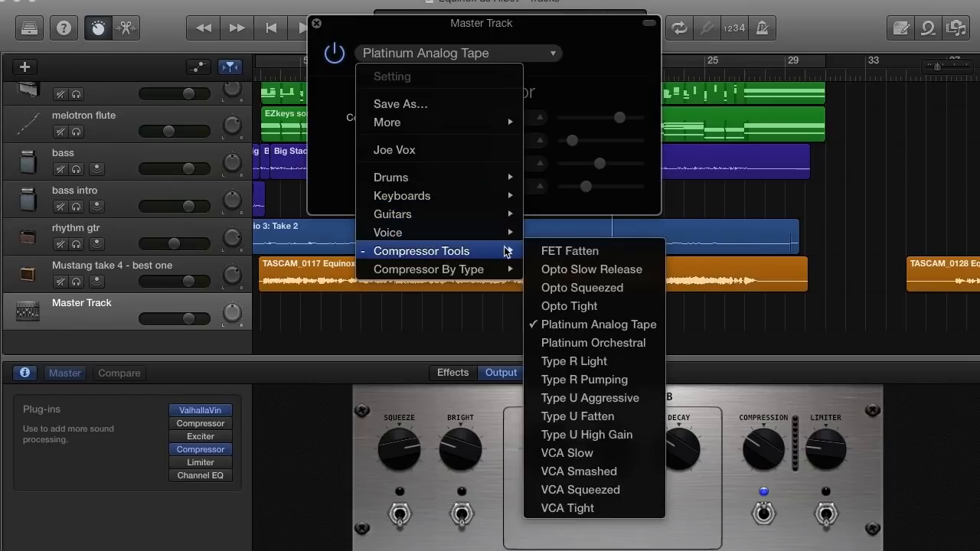
{"action": "left_click", "coordinate": [586, 330]}
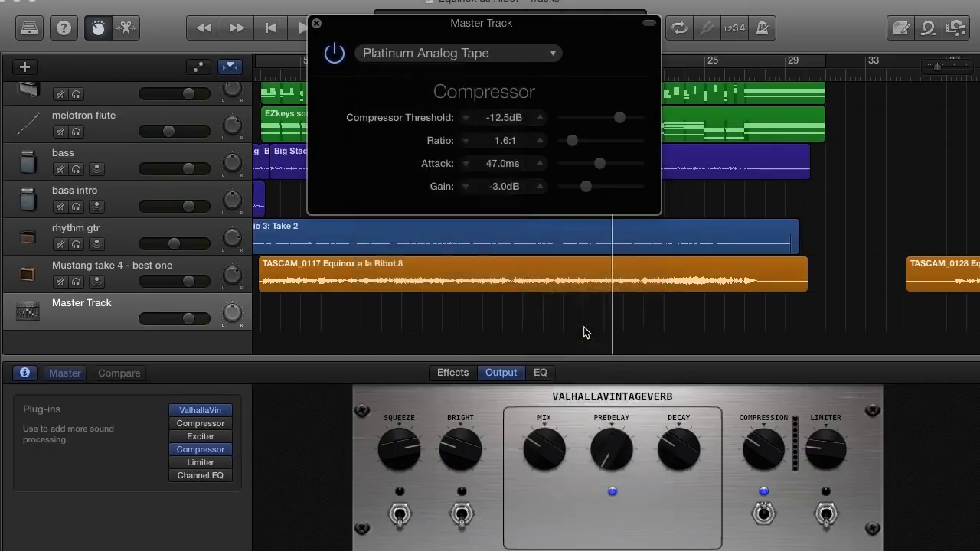
Place the compressor window below the upper tracks and play the song from about bar 5 with the compressor active
{"action": "left_click_drag", "start_coordinate": [533, 24], "coordinate": [550, 288]}
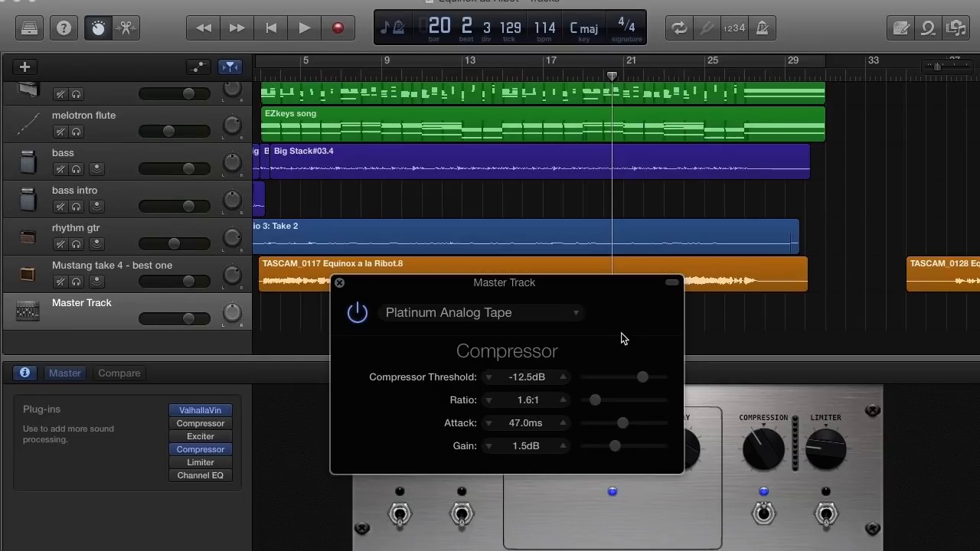
{"action": "left_click_drag", "start_coordinate": [511, 289], "coordinate": [518, 246]}
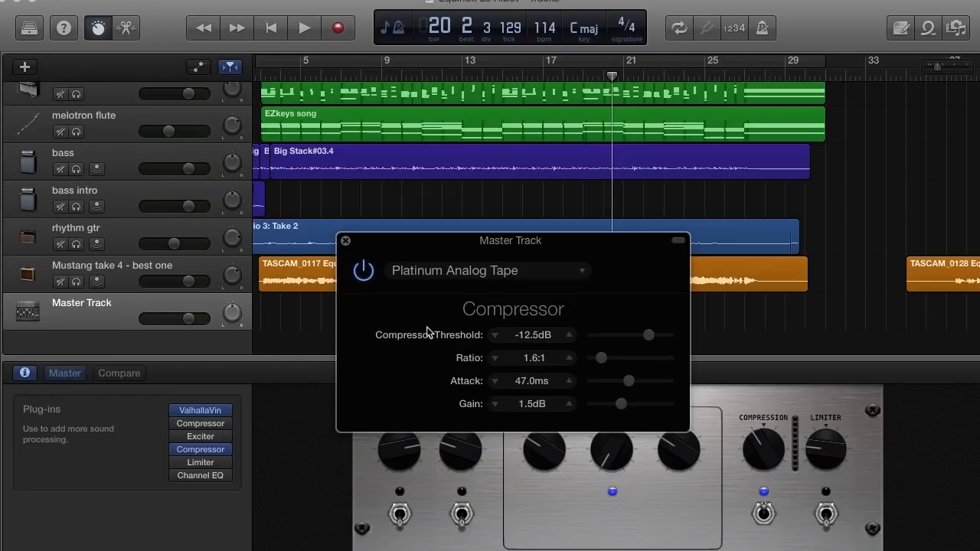
{"action": "left_click", "coordinate": [301, 70]}
{"action": "left_click", "coordinate": [304, 28]}
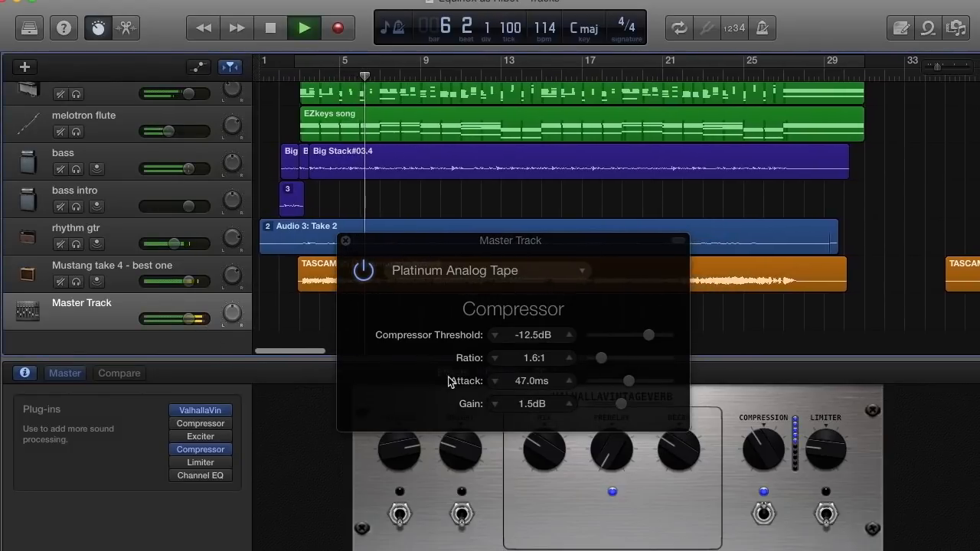
Lower the compressor's gain to -3.0 dB while the song plays, and stop playback
{"action": "left_click", "coordinate": [495, 404]}
{"action": "left_click", "coordinate": [495, 404]}
{"action": "left_click", "coordinate": [494, 404]}
{"action": "left_click", "coordinate": [495, 404]}
{"action": "left_click", "coordinate": [495, 404]}
{"action": "left_click", "coordinate": [495, 404]}
{"action": "left_click", "coordinate": [495, 404]}
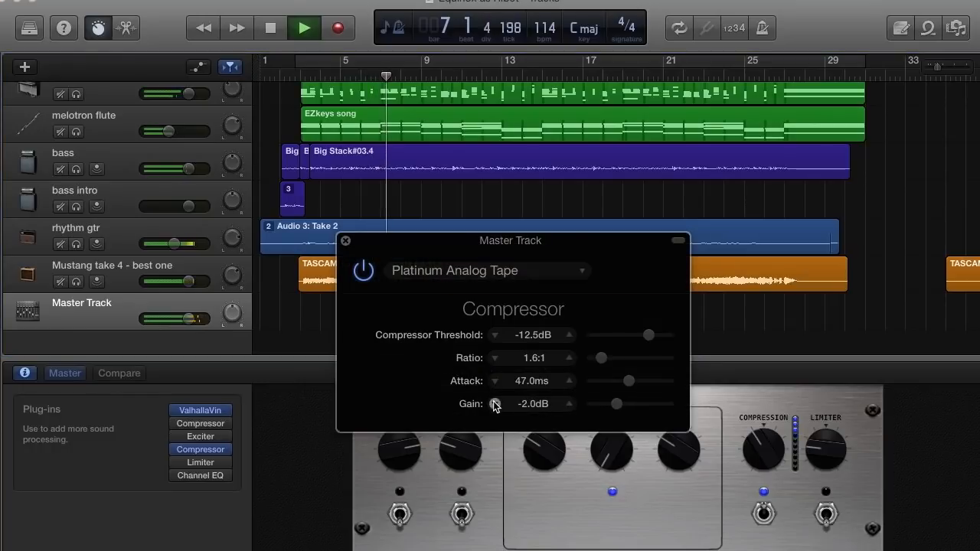
{"action": "left_click", "coordinate": [495, 404]}
{"action": "left_click", "coordinate": [494, 404]}
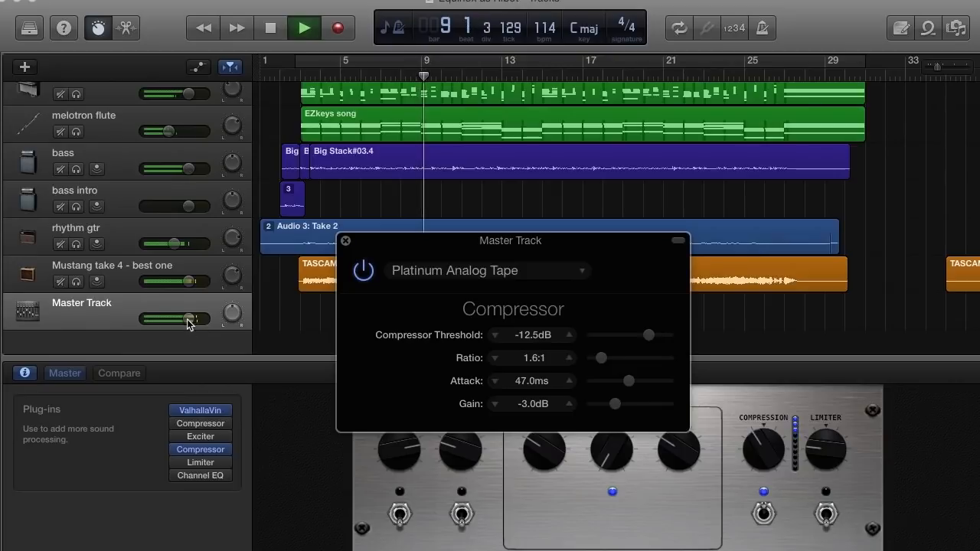
{"action": "key", "text": "space"}
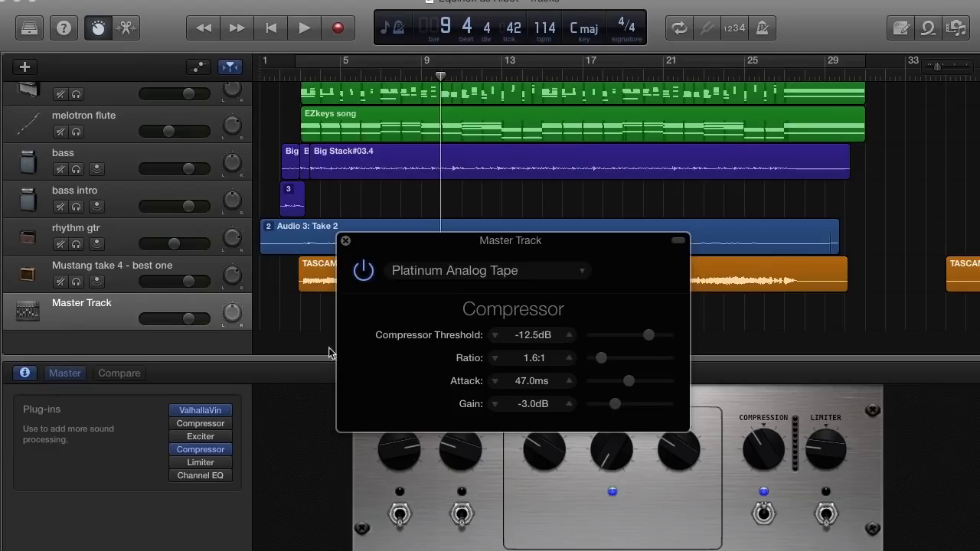
Look over the levels of the individual tracks and close the master track's compressor window
{"action": "scroll", "coordinate": [226, 193], "scroll_direction": "up", "scroll_amount": 1}
{"action": "scroll", "coordinate": [226, 193], "scroll_direction": "up", "scroll_amount": 1}
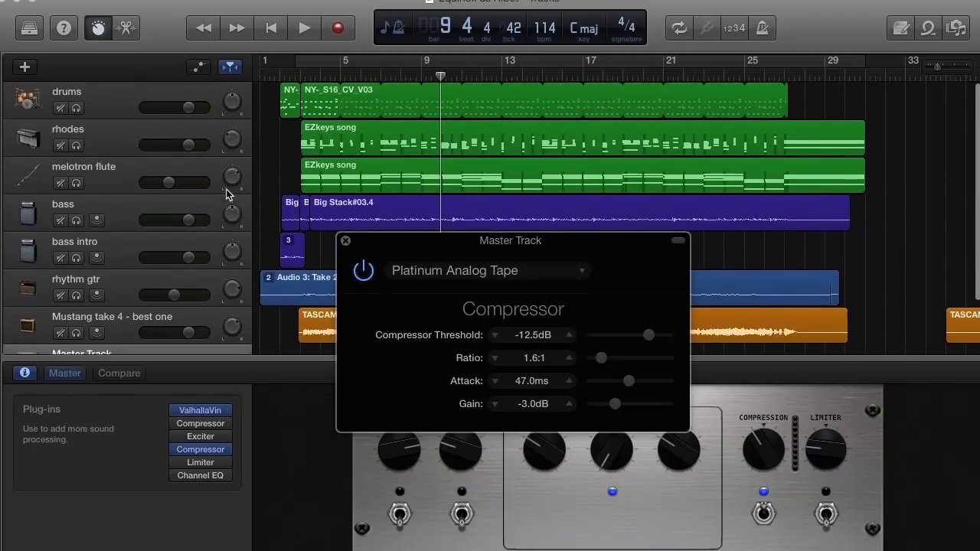
{"action": "scroll", "coordinate": [226, 189], "scroll_direction": "down", "scroll_amount": 1}
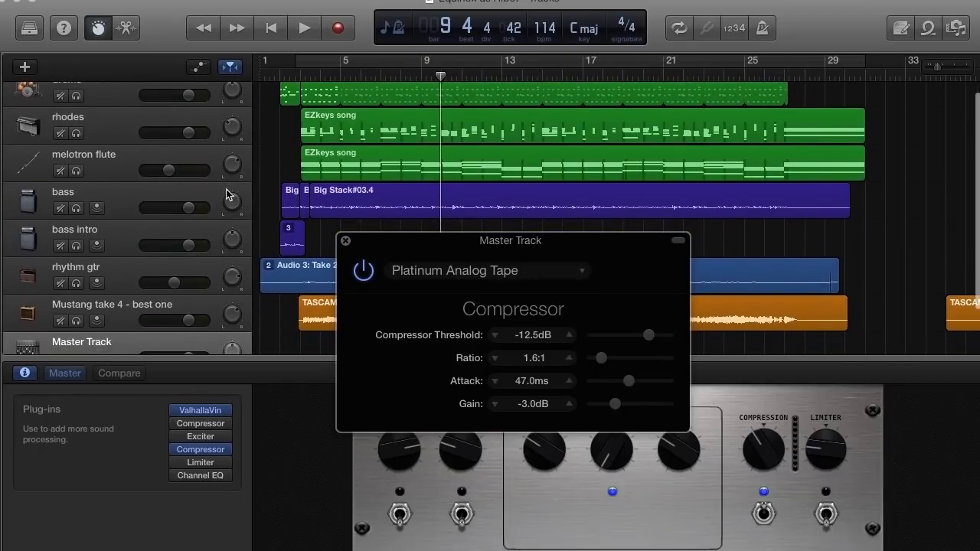
{"action": "left_click", "coordinate": [345, 242]}
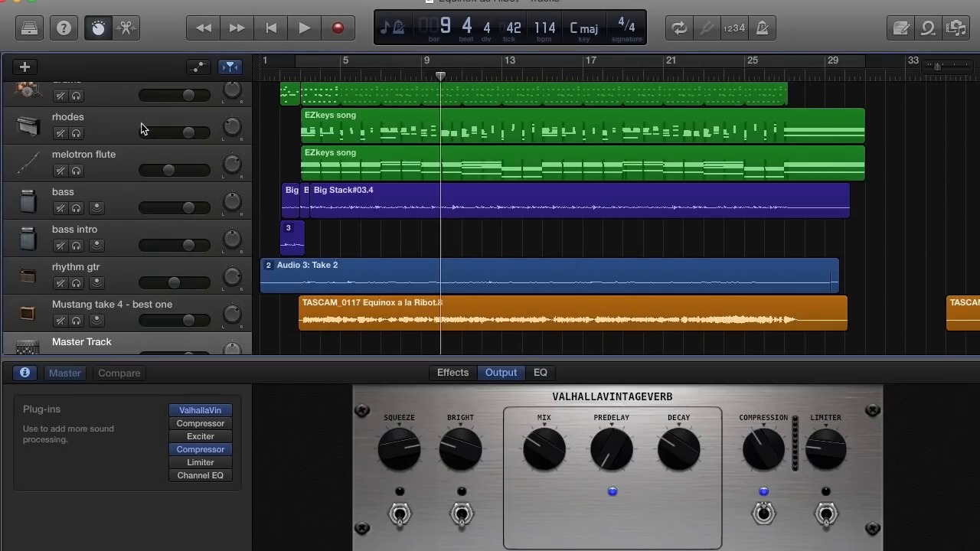
Play the full mix from bar 9 while checking the levels of all tracks and the Master Track, stopping at about bar 29
{"action": "scroll", "coordinate": [141, 123], "scroll_direction": "up", "scroll_amount": 1}
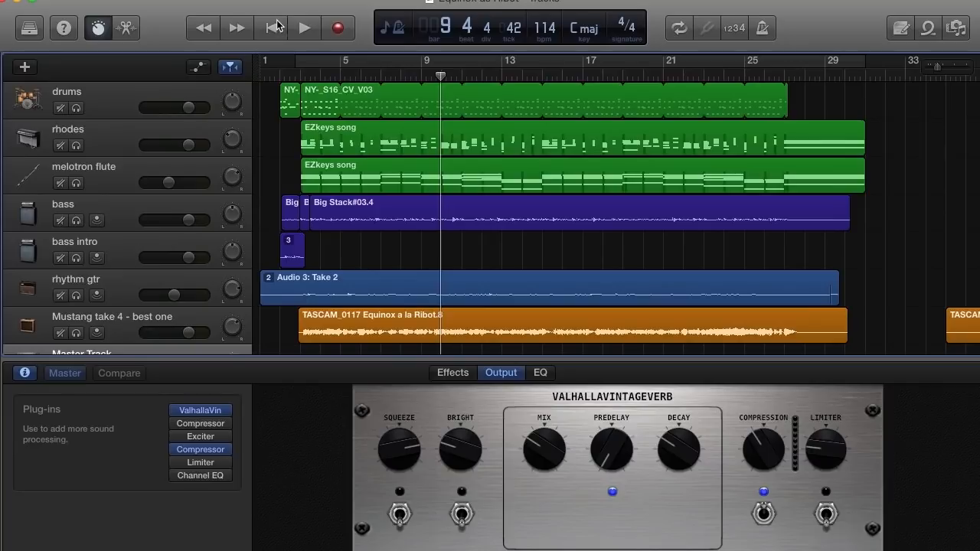
{"action": "left_click", "coordinate": [305, 29]}
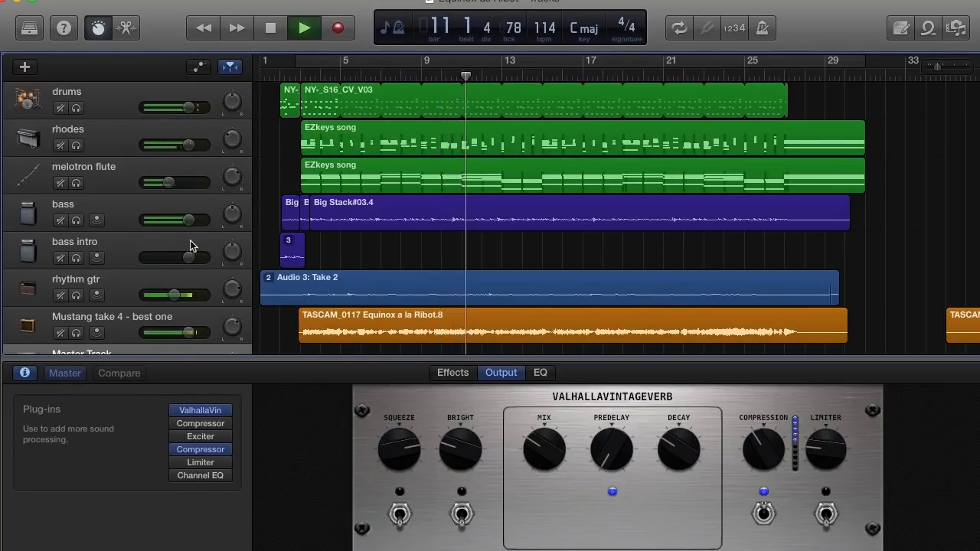
{"action": "scroll", "coordinate": [190, 242], "scroll_direction": "down", "scroll_amount": 1}
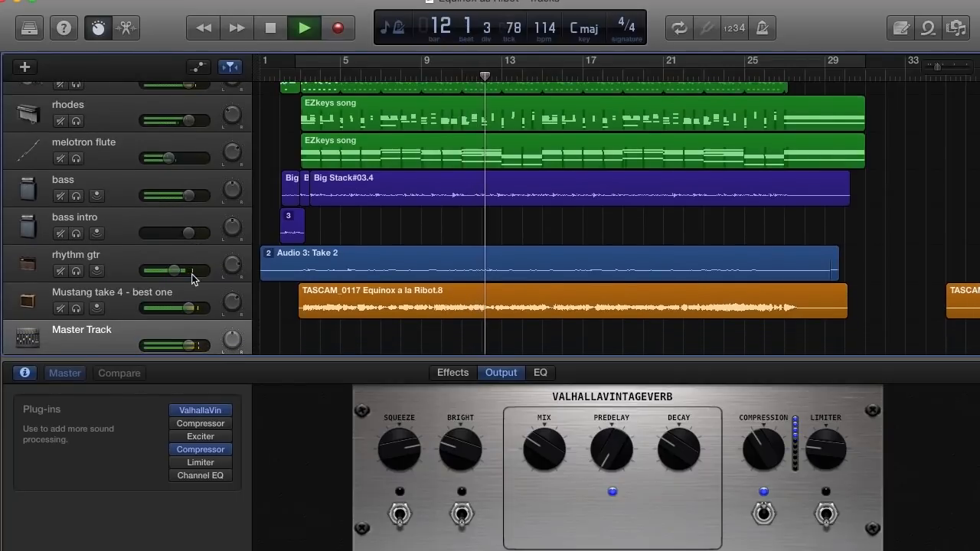
{"action": "scroll", "coordinate": [192, 274], "scroll_direction": "down", "scroll_amount": 1}
{"action": "scroll", "coordinate": [191, 274], "scroll_direction": "down", "scroll_amount": 2}
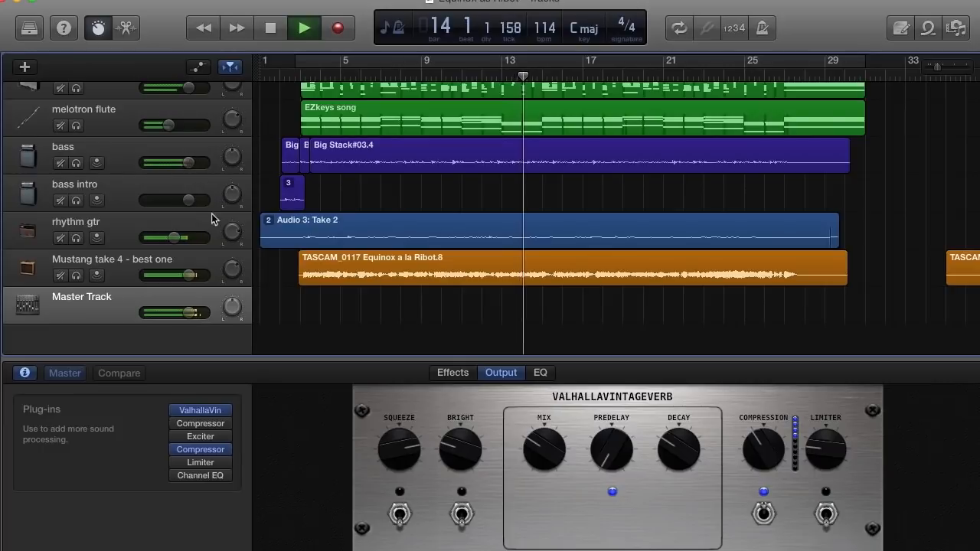
{"action": "scroll", "coordinate": [190, 162], "scroll_direction": "up", "scroll_amount": 5}
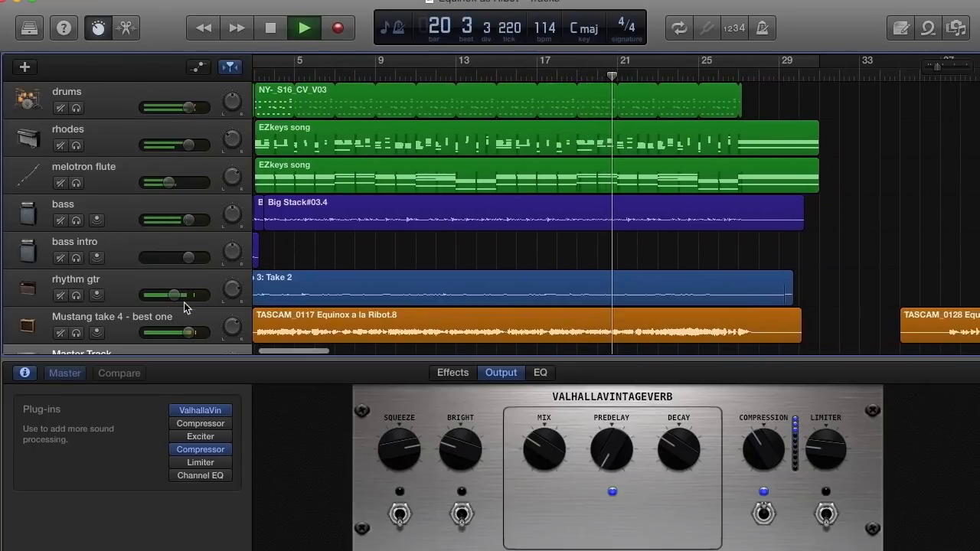
{"action": "scroll", "coordinate": [121, 199], "scroll_direction": "down", "scroll_amount": 3}
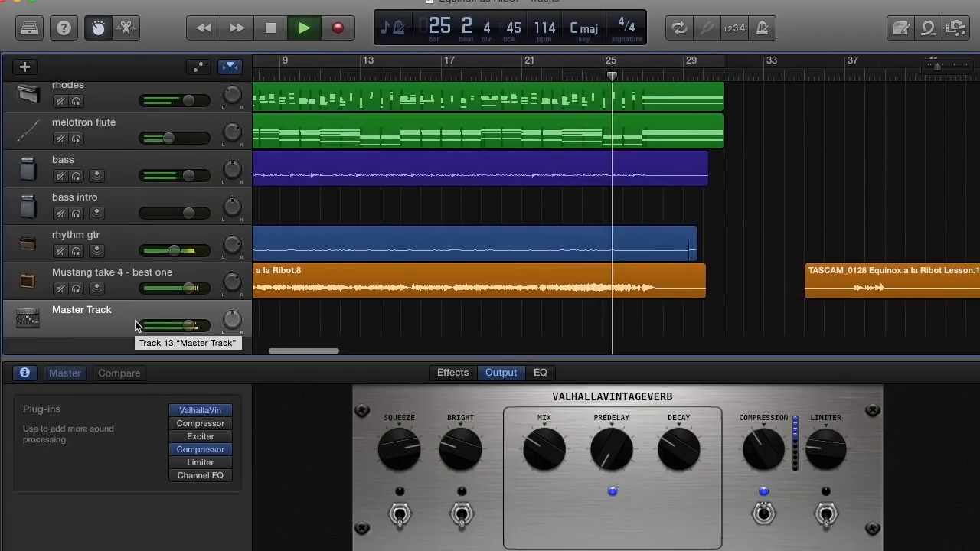
{"action": "left_click", "coordinate": [270, 28]}
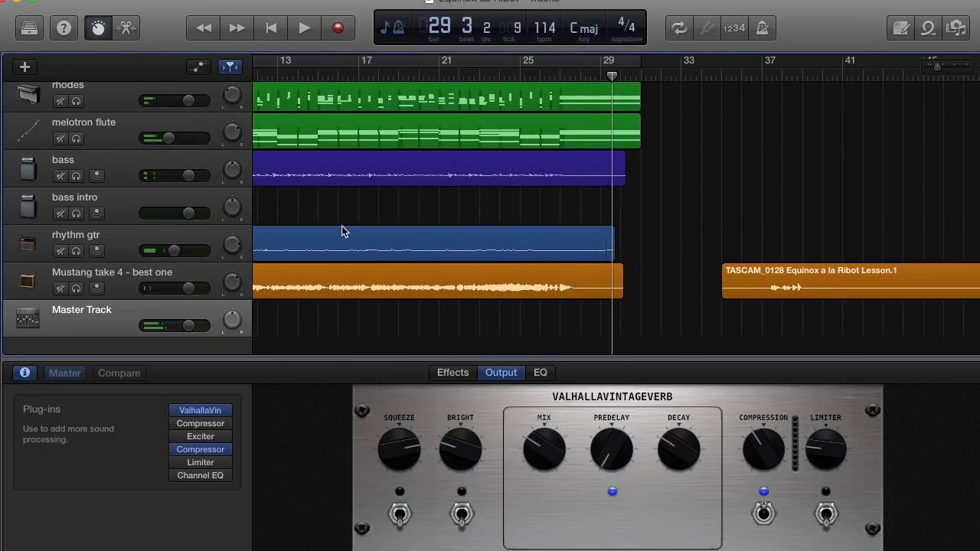